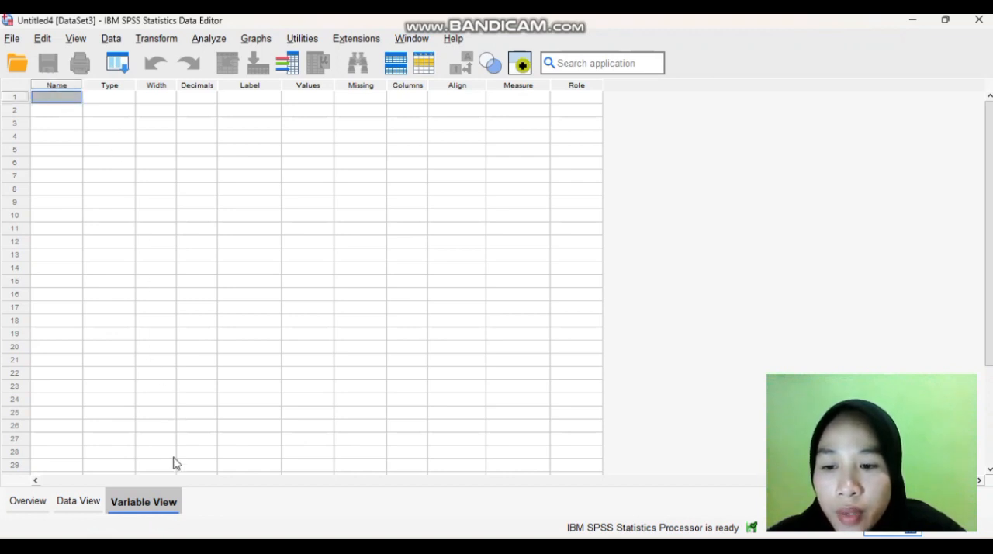
# Create the first variable with the name jenis_kelamin
pyautogui.click(68, 87)
pyautogui.click(69, 99)
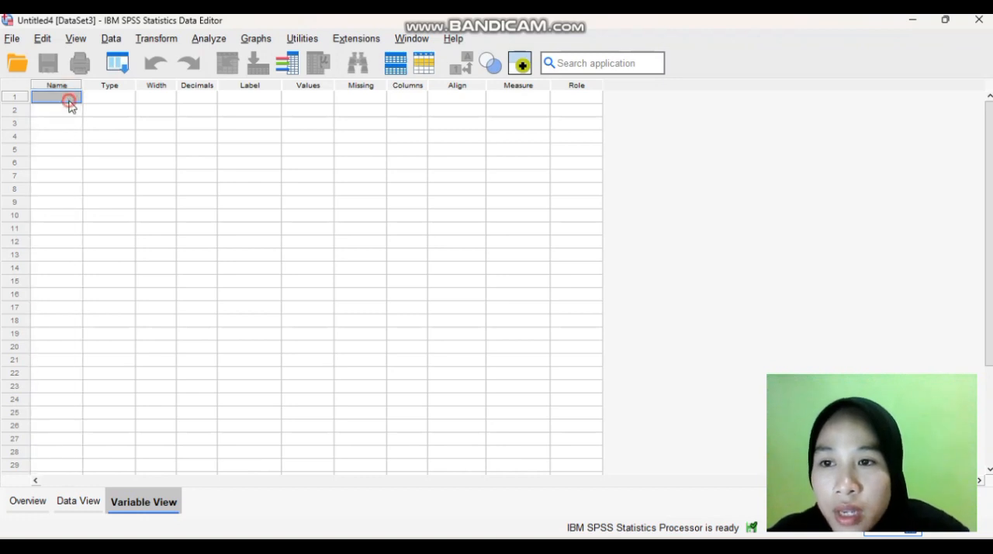
pyautogui.doubleClick(70, 100)
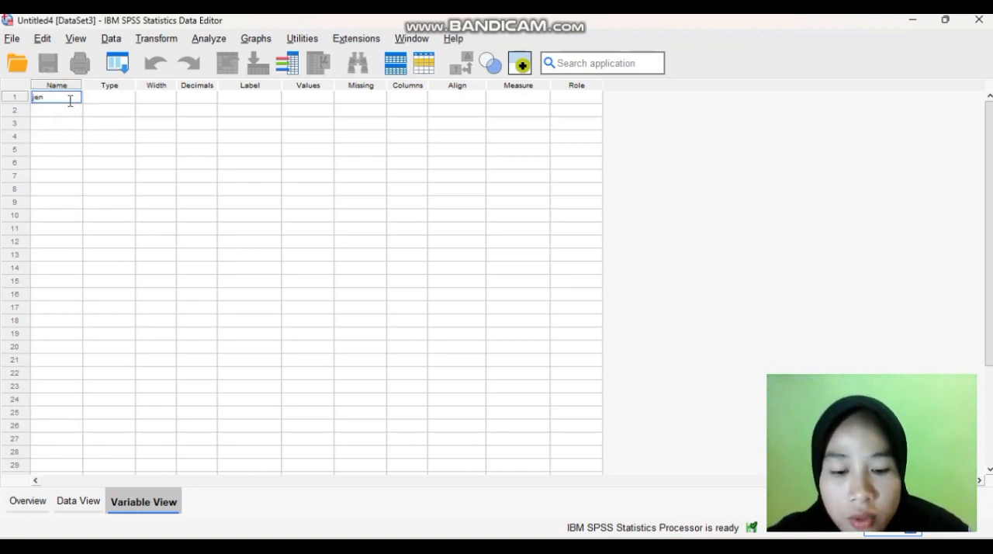
pyautogui.write('jenis_kelamin')
pyautogui.press('Return')
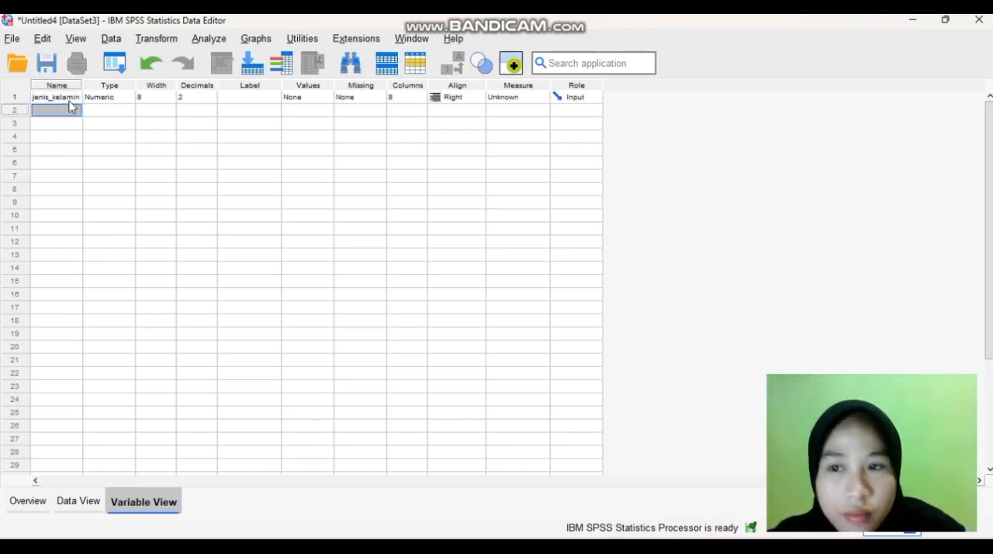
# Set the decimals of jenis_kelamin to 0 and give it the label "Jenis Kelamin (L/P)"
pyautogui.click(203, 101)
pyautogui.click(210, 101)
pyautogui.click(211, 100)
pyautogui.click(248, 97)
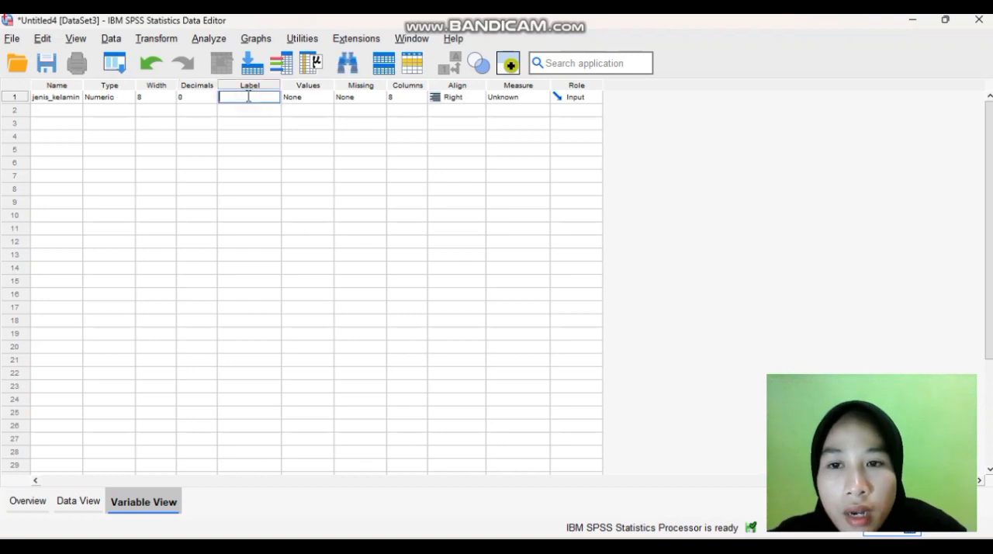
pyautogui.write('Jen')
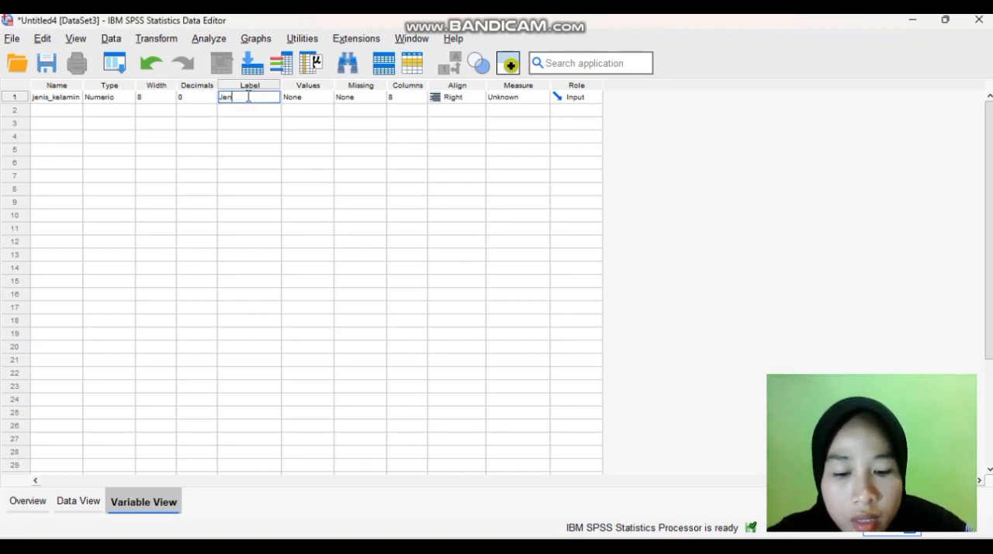
pyautogui.write('is Kelamin')
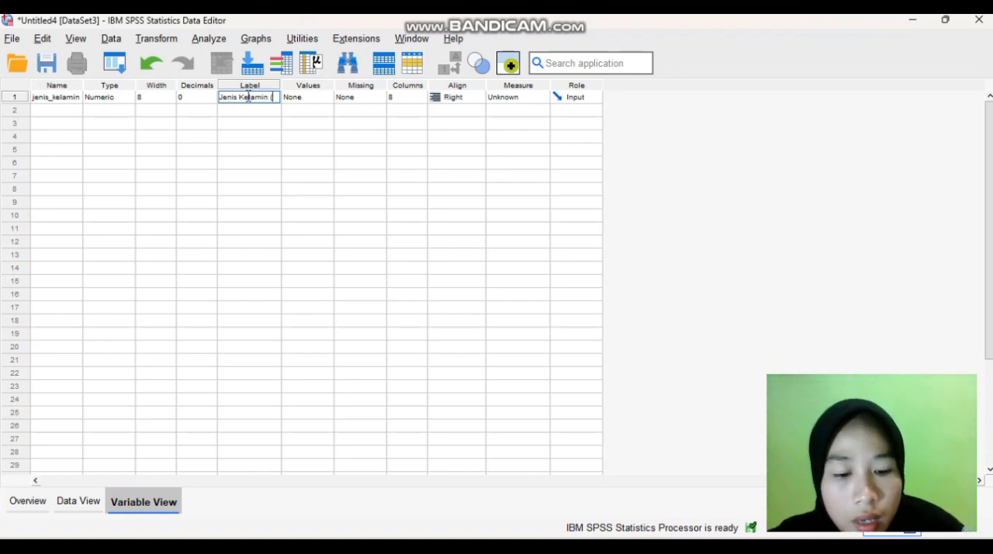
pyautogui.write(' (L/P')
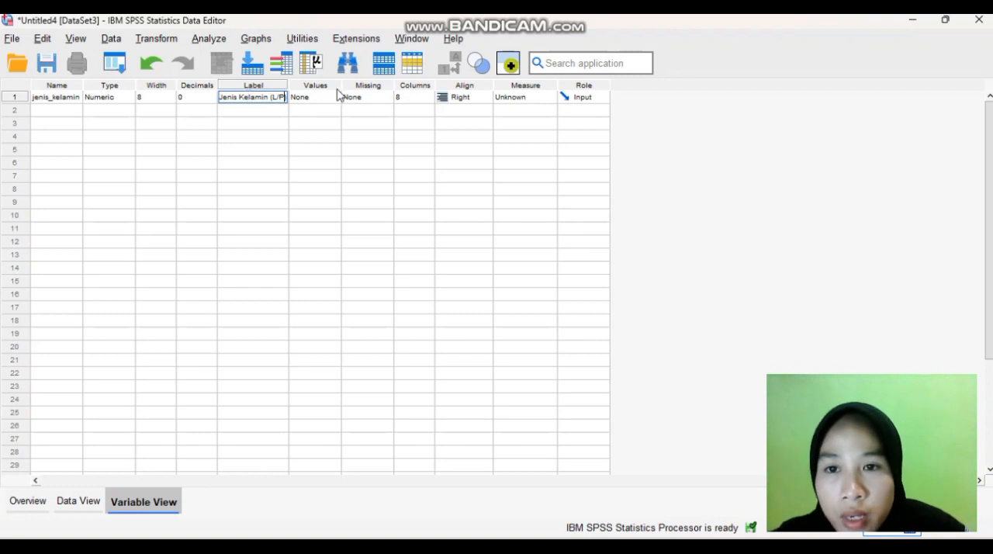
# Add a value label to jenis_kelamin that defines value 1 as "laki laki"
pyautogui.click(329, 97)
pyautogui.click(333, 97)
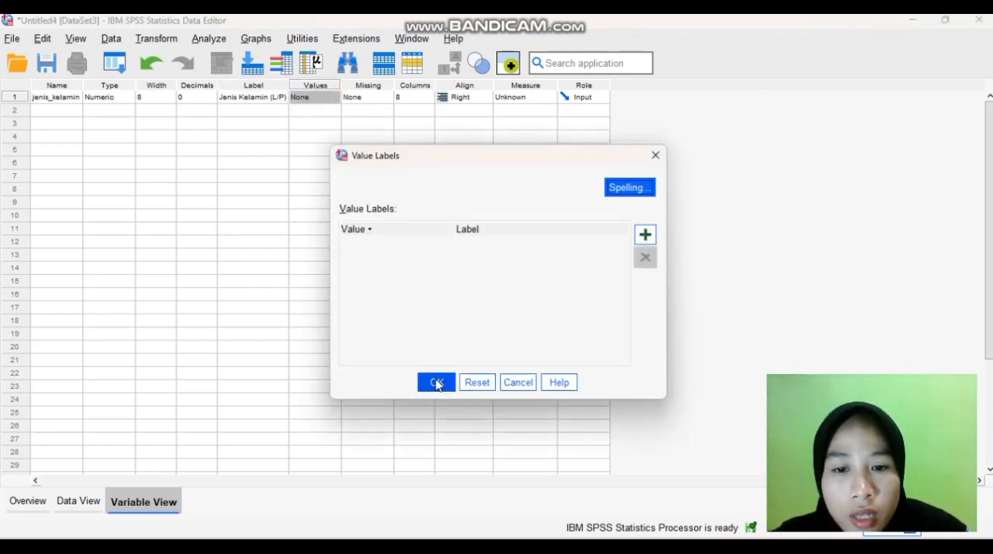
pyautogui.click(646, 235)
pyautogui.write('1')
pyautogui.press('Tab')
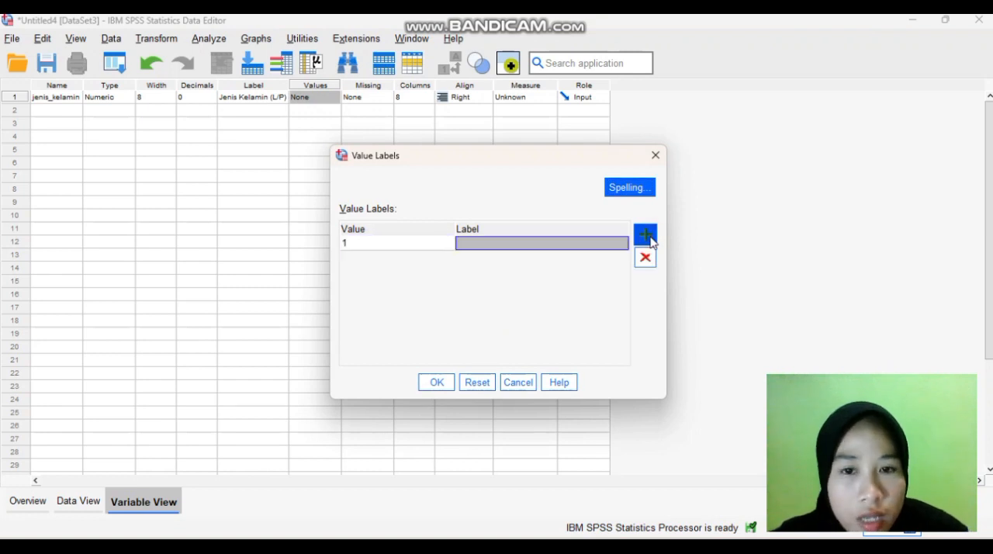
pyautogui.write('laki laki')
# Define value 2 of jenis_kelamin as "perempuan" and set the variable's measure to Nominal
pyautogui.click(650, 239)
pyautogui.write('2')
pyautogui.press('Tab')
pyautogui.write('perempuan')
pyautogui.click(434, 383)
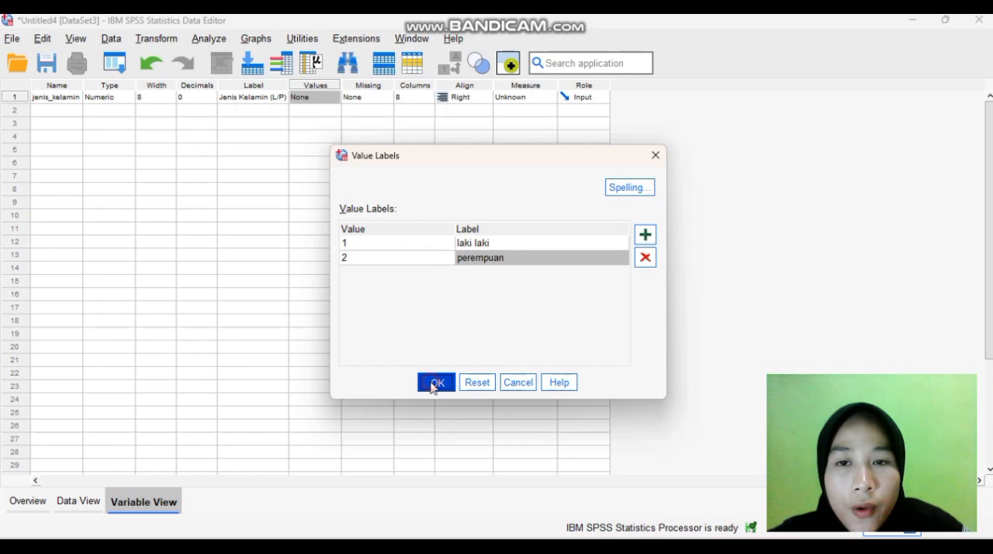
pyautogui.click(518, 100)
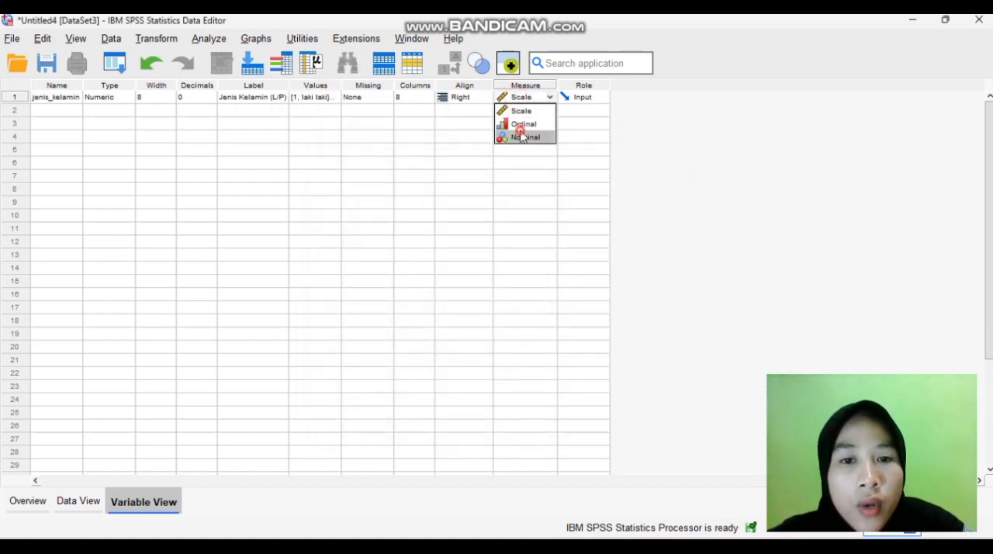
pyautogui.click(523, 136)
# Create a second variable named usia in row 2
pyautogui.click(56, 111)
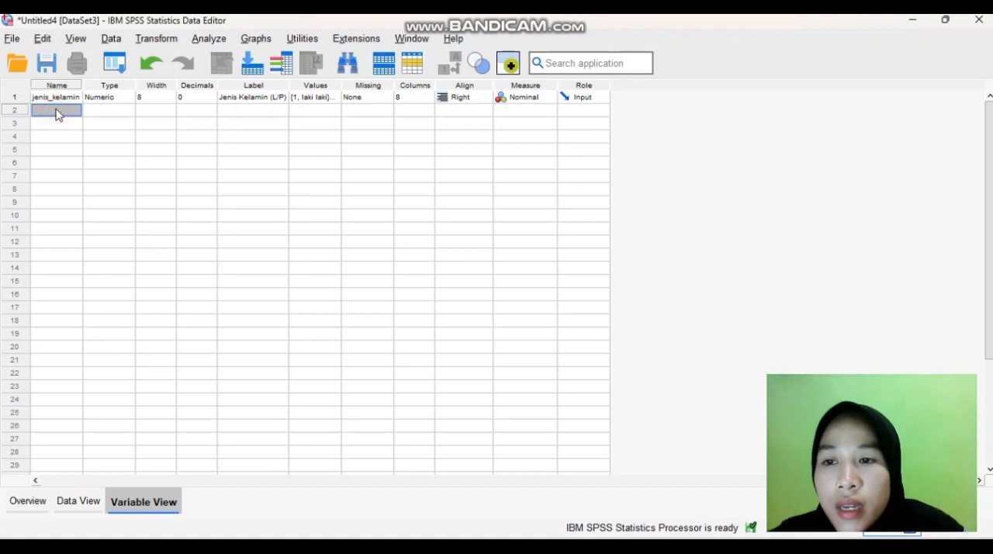
pyautogui.write('us')
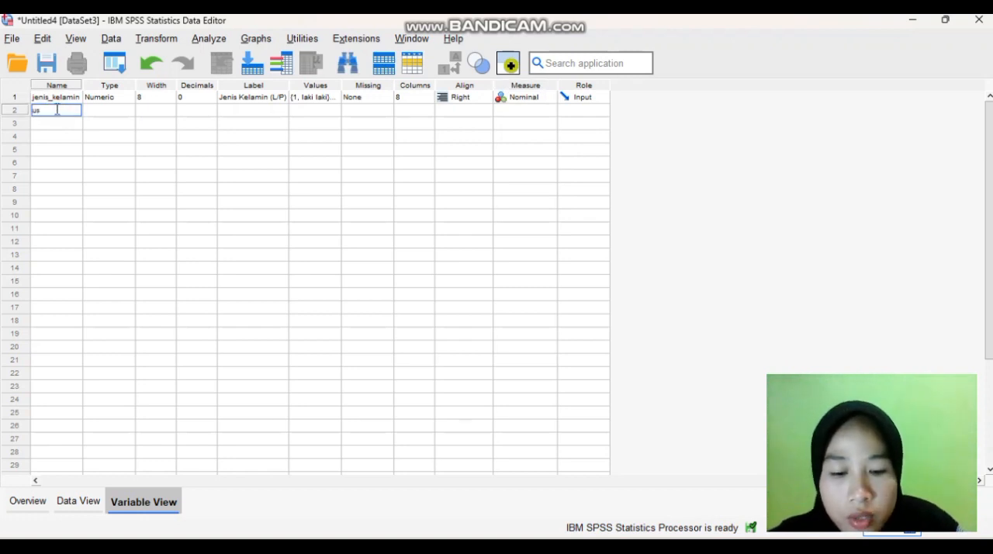
pyautogui.write('ia')
pyautogui.press('Return')
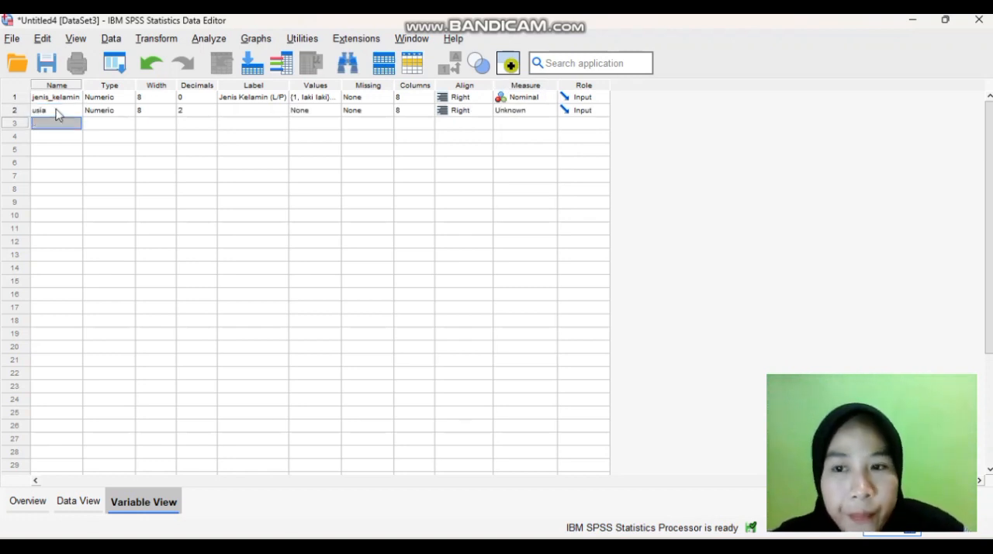
# Set the decimals of usia to 0 and give it the label "usia (tahun)"
pyautogui.click(214, 113)
pyautogui.click(215, 113)
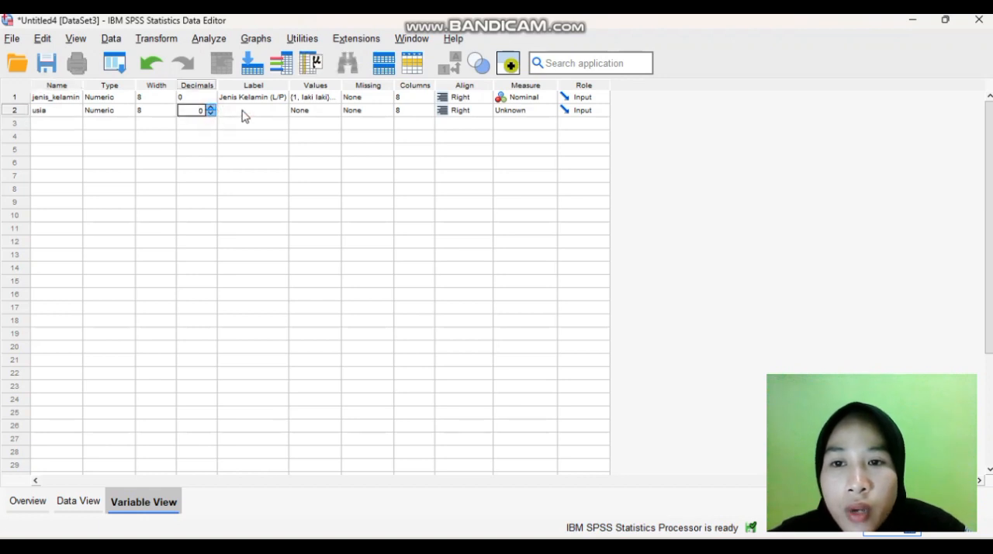
pyautogui.click(249, 110)
pyautogui.write('usia ')
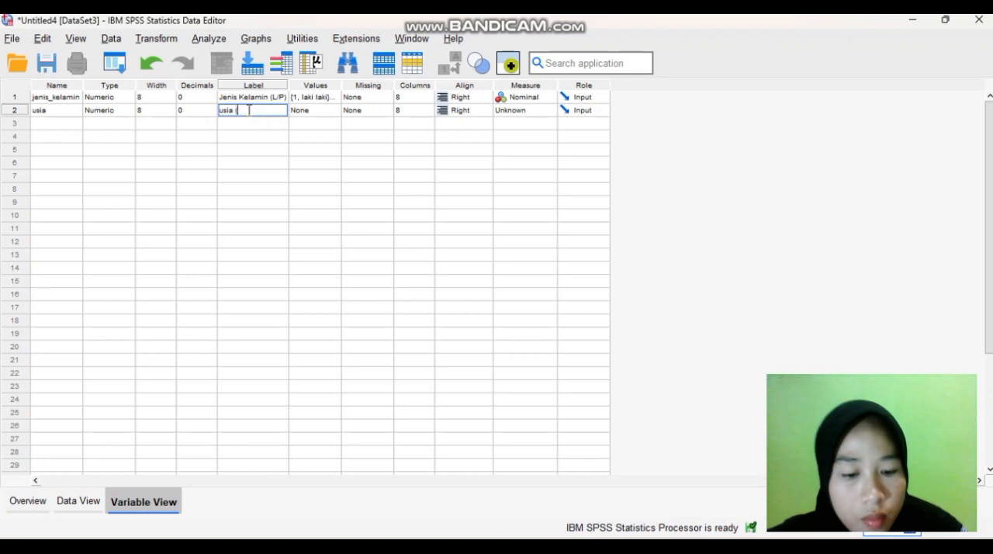
pyautogui.write('(tahun)')
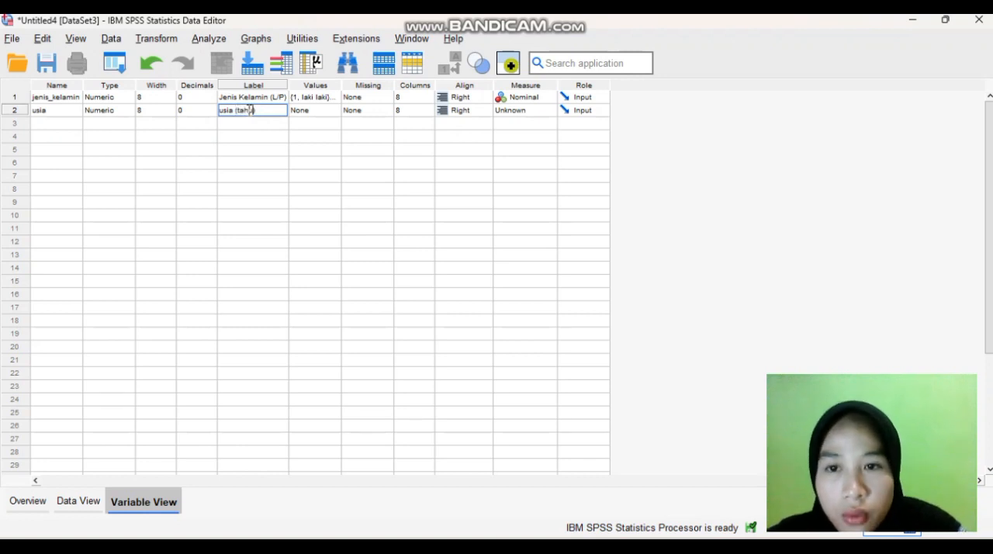
# Open the value labels of usia and check the age-group codes in the master table PDF in the browser, returning to SPSS
pyautogui.click(335, 113)
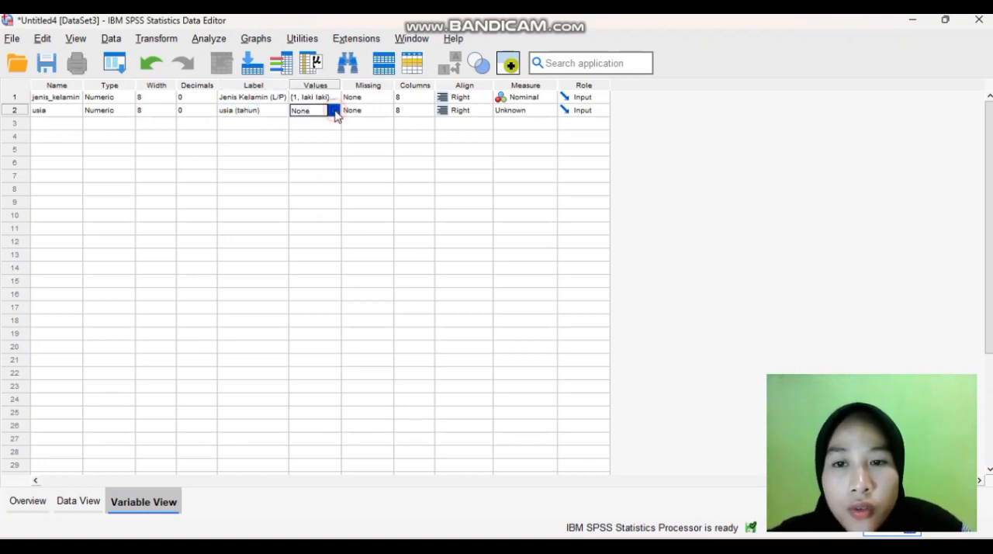
pyautogui.click(334, 111)
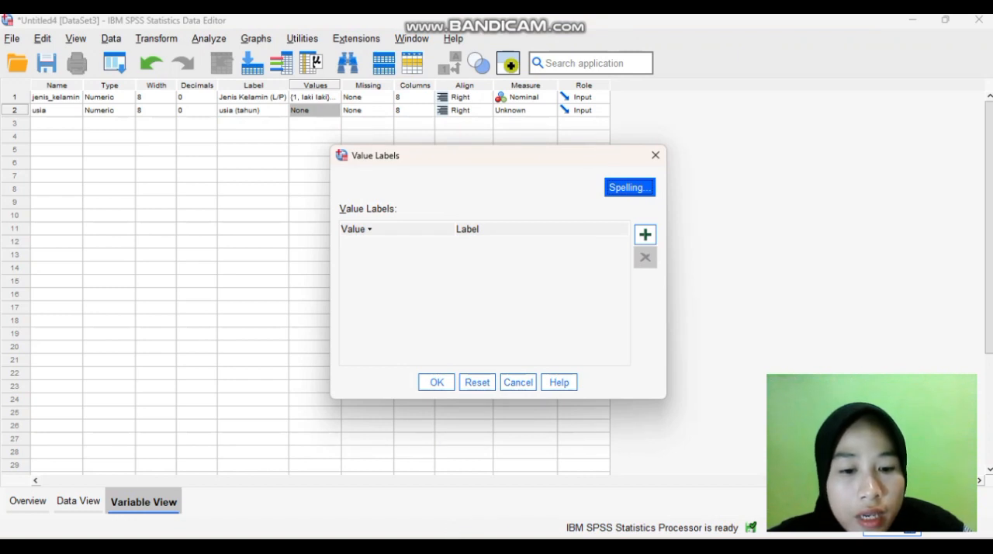
pyautogui.hotkey('alt', 'Tab')
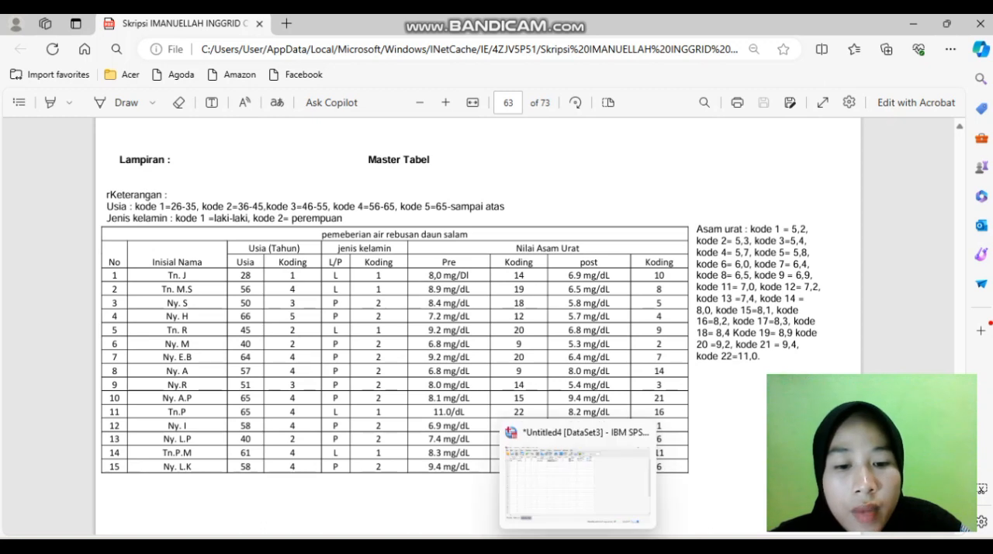
pyautogui.click(578, 546)
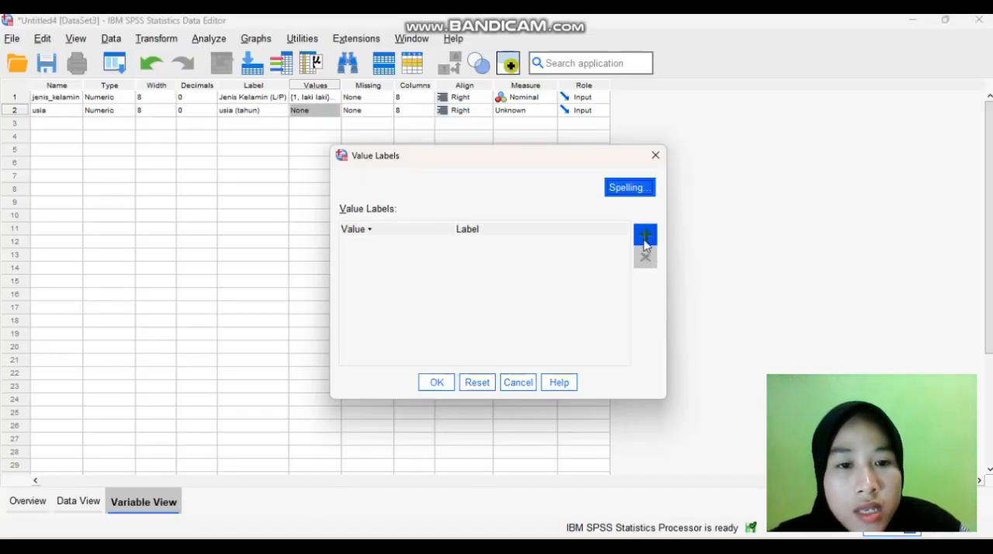
# Add value labels for usia that define value 1 as "26-35" and value 2 as "36-45"
pyautogui.click(644, 235)
pyautogui.write('1')
pyautogui.press('Tab')
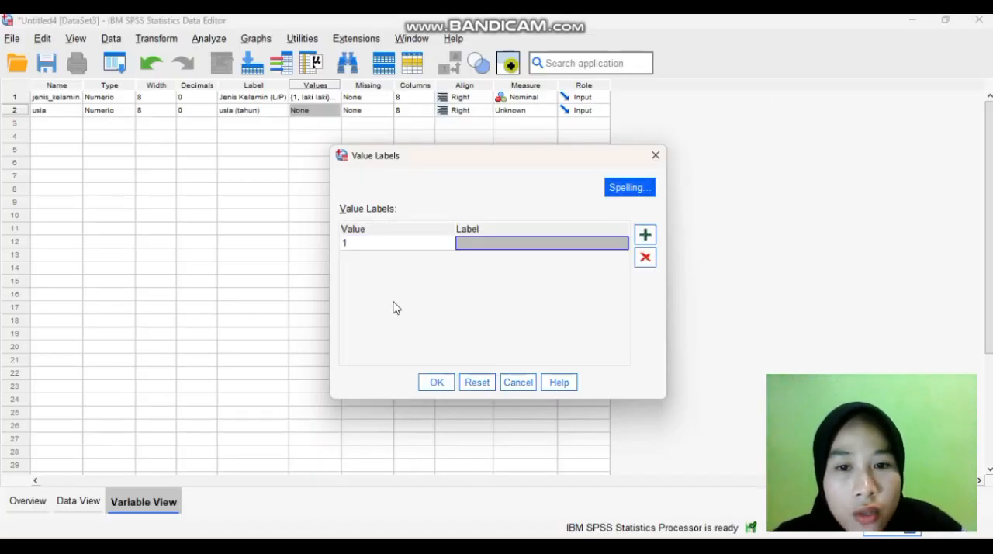
pyautogui.write('26-35')
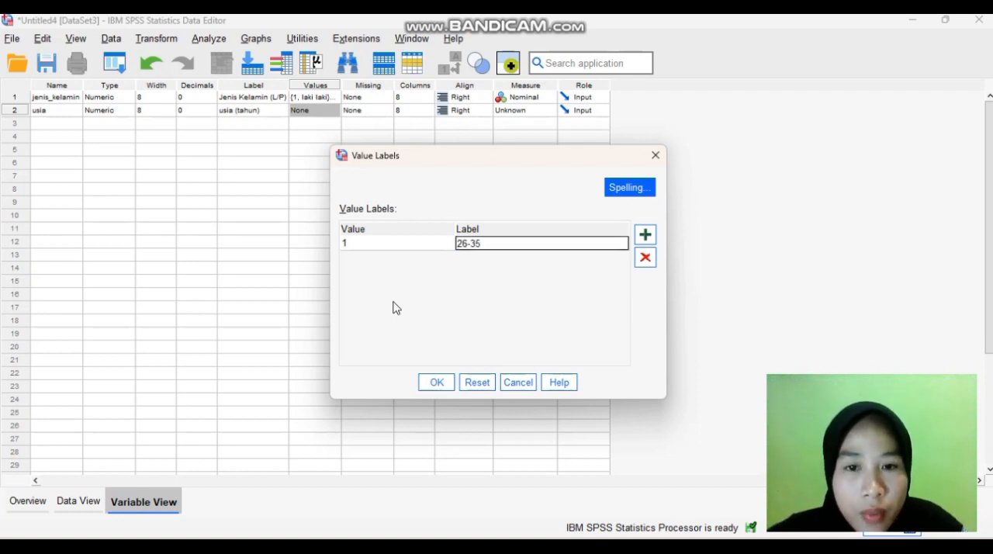
pyautogui.press('Tab')
pyautogui.write('2')
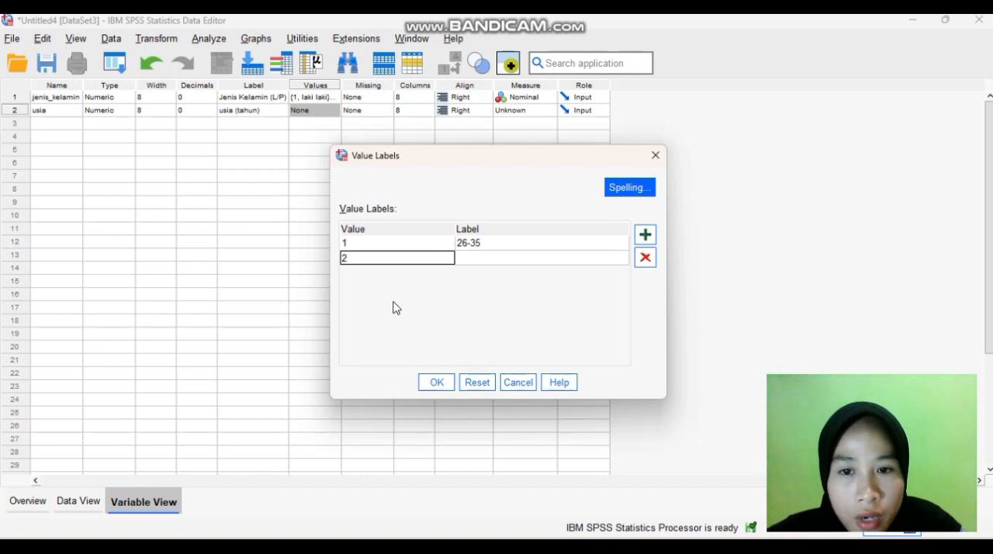
pyautogui.press('Tab')
pyautogui.write('3')
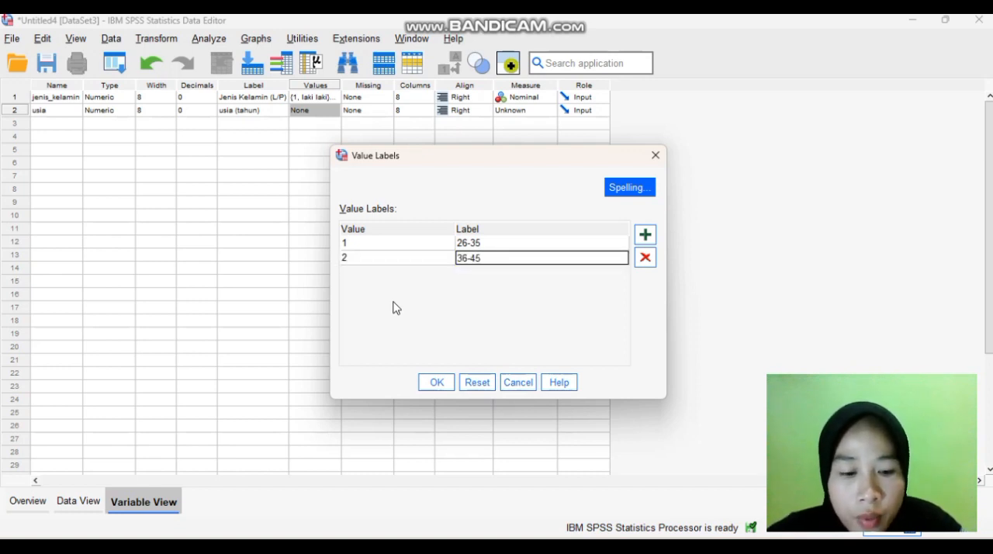
# Define value 3 of usia as "46-55" and value 4 as "56-65"
pyautogui.press('Tab')
pyautogui.write('3')
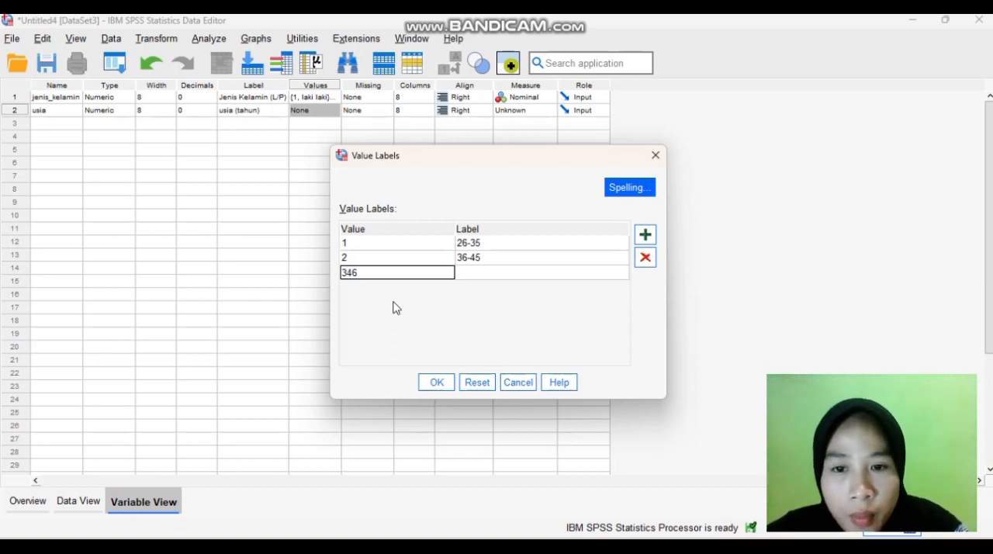
pyautogui.press('Tab')
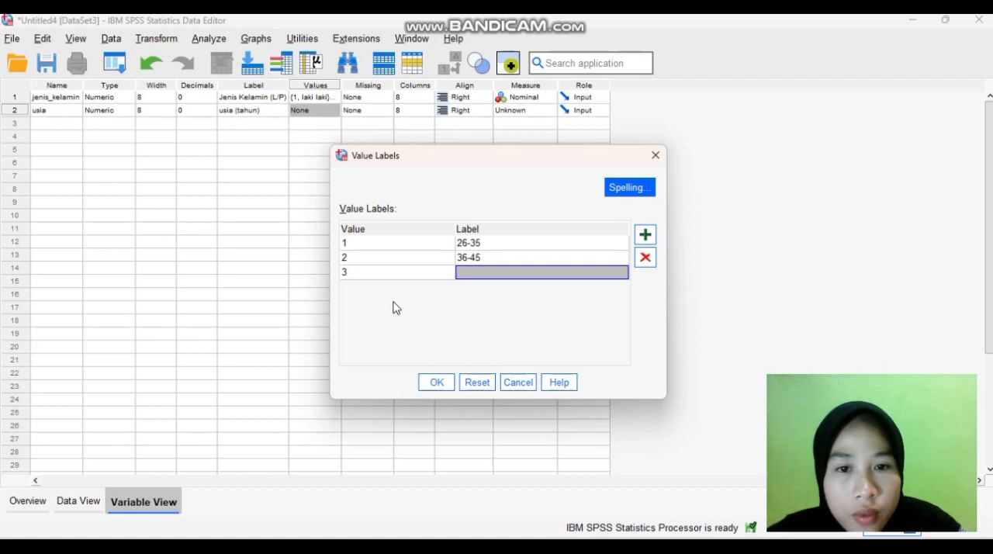
pyautogui.write('46-55')
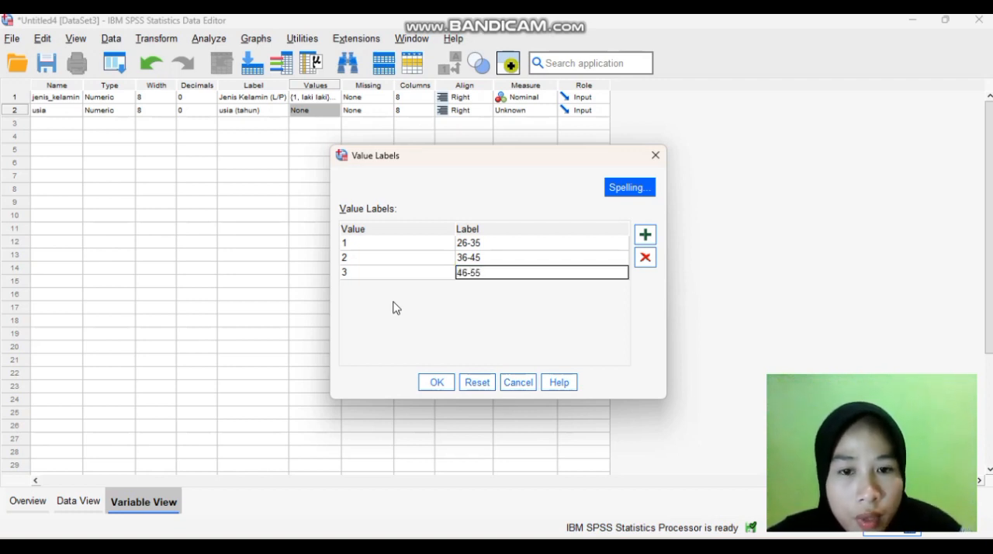
pyautogui.press('Tab')
pyautogui.write('5')
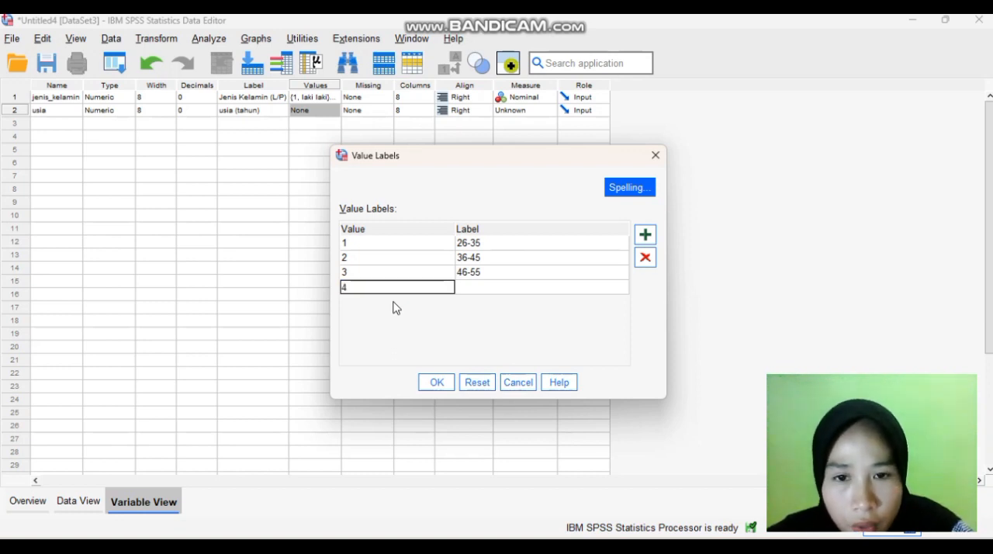
pyautogui.press('Tab')
pyautogui.write('5')
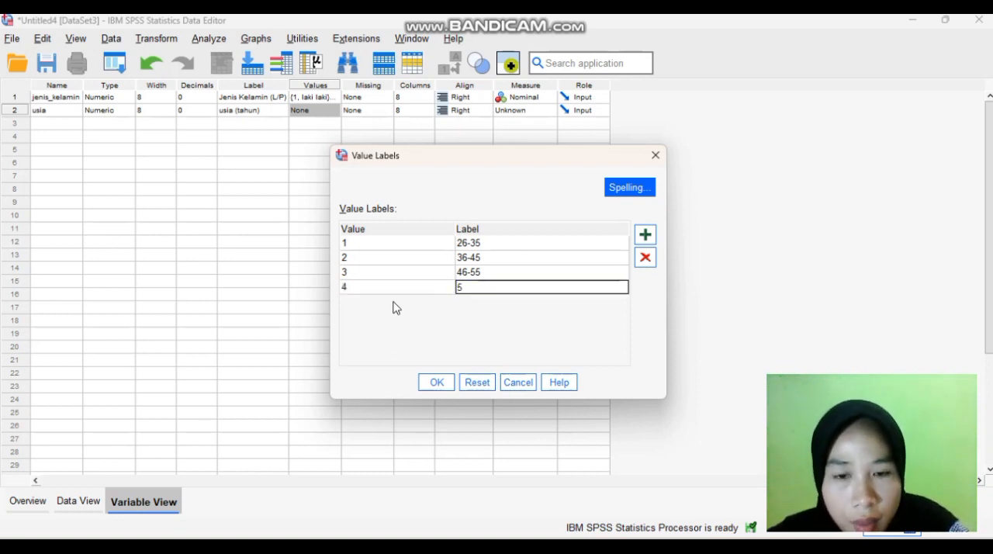
pyautogui.write('6-65')
pyautogui.press('Return')
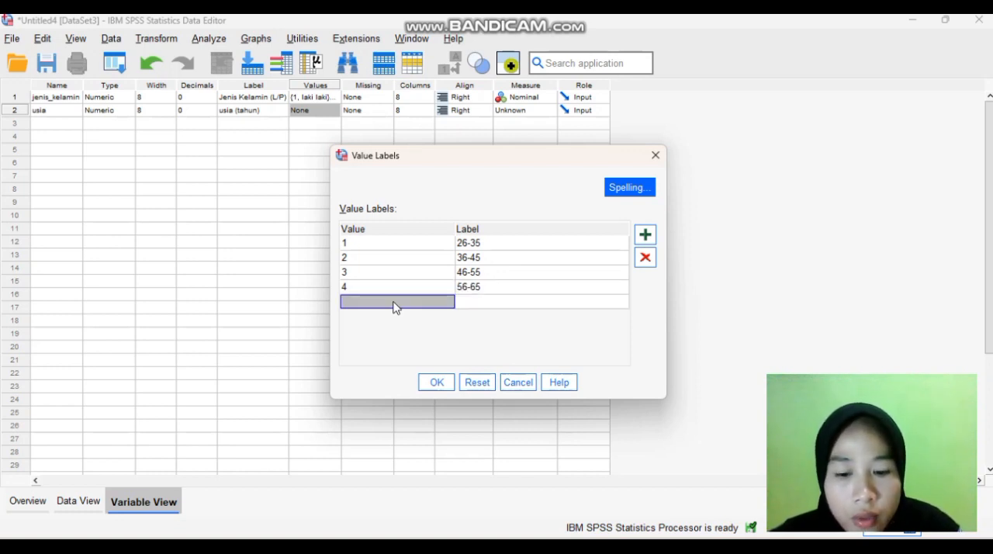
# Define value 5 of usia as ">65" and apply the value labels
pyautogui.write('5')
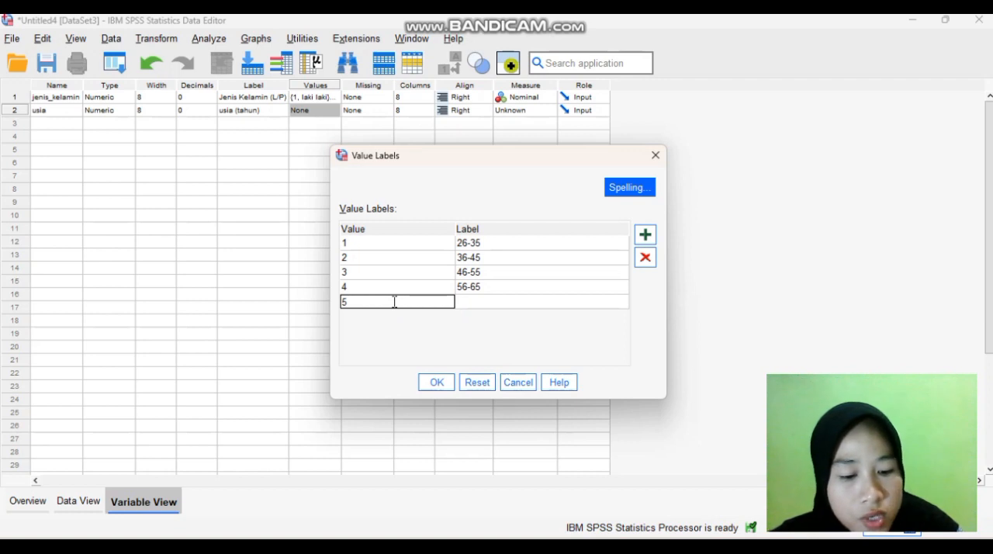
pyautogui.press('Tab')
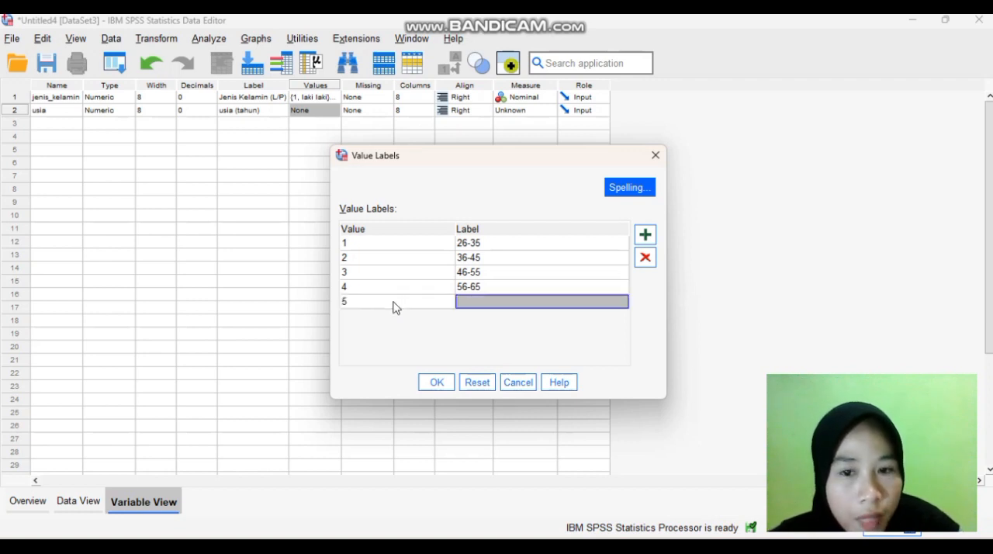
pyautogui.write('>65')
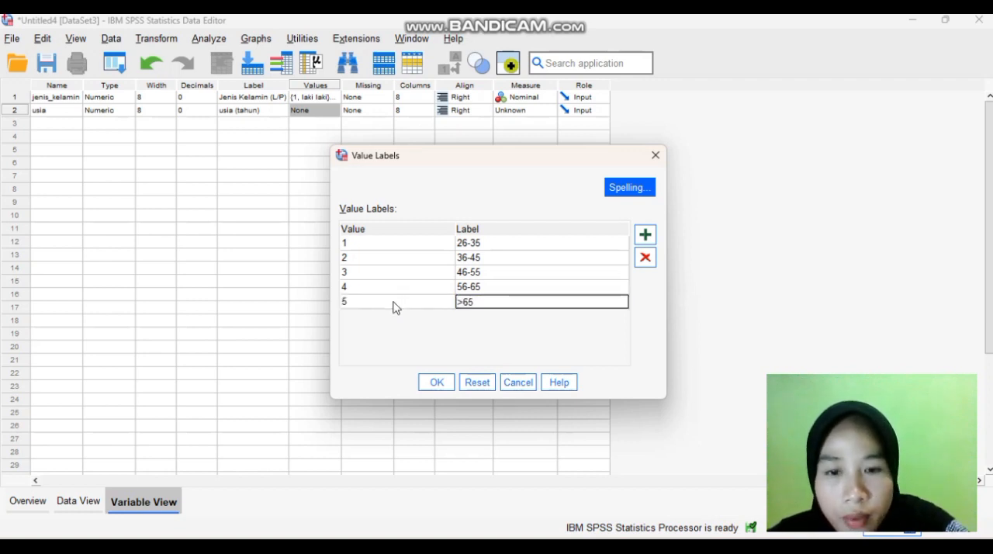
pyautogui.click(435, 382)
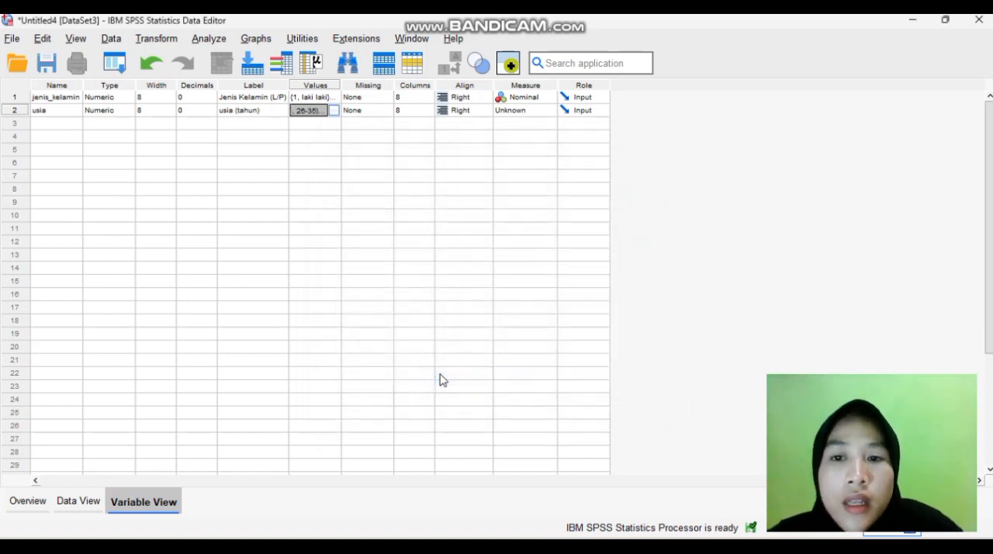
# Set the measurement level of usia to Nominal and add a third variable named pretest
pyautogui.click(533, 111)
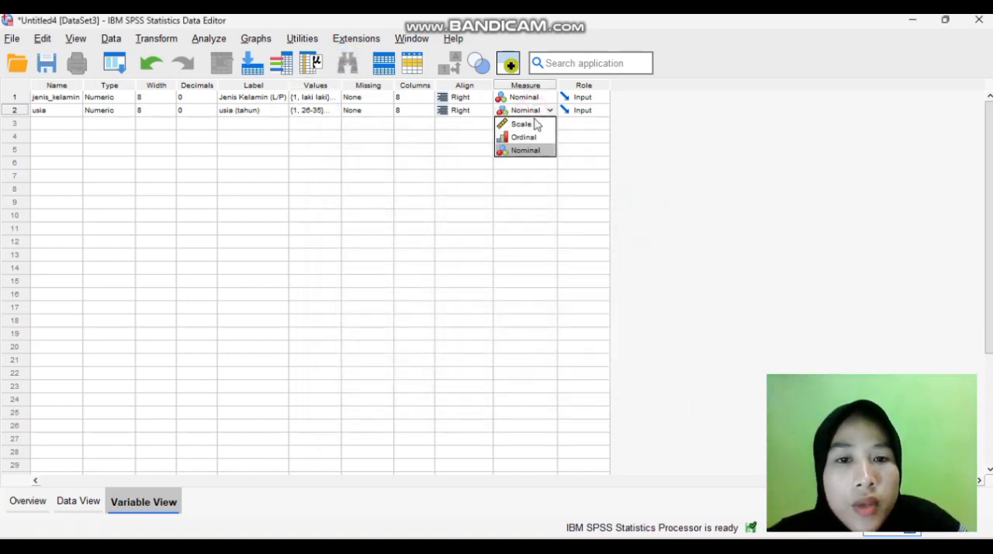
pyautogui.click(532, 151)
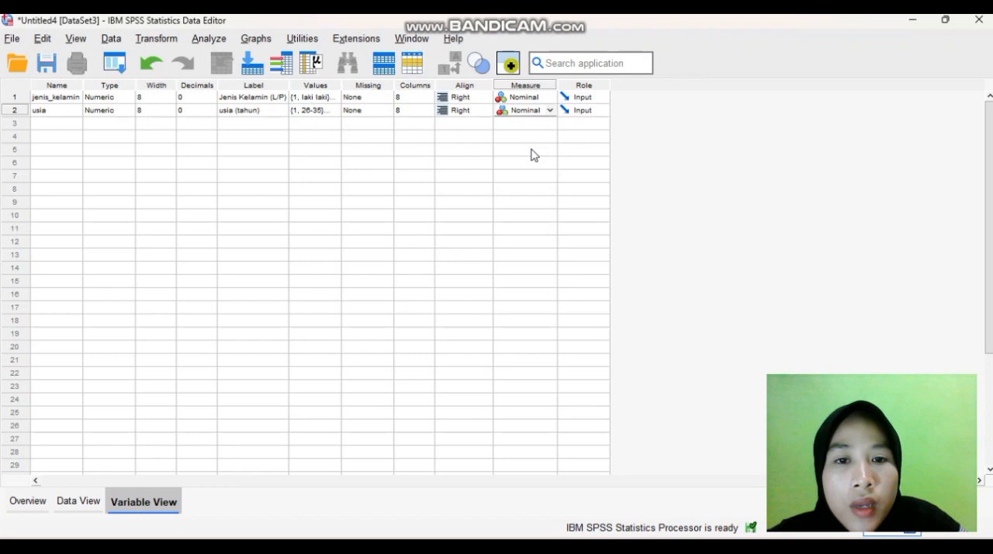
pyautogui.click(38, 124)
pyautogui.write('p')
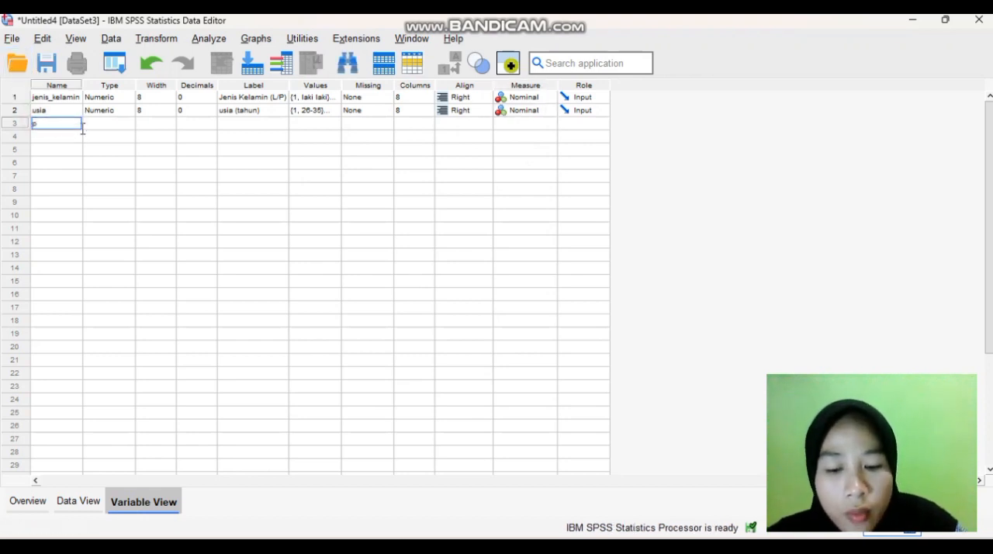
pyautogui.write('re')
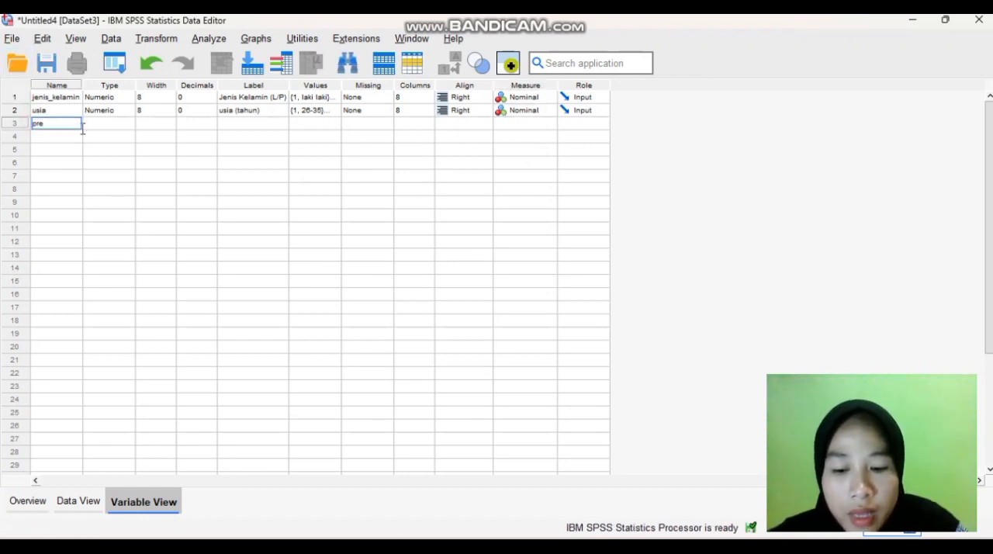
pyautogui.write('test')
pyautogui.press('Return')
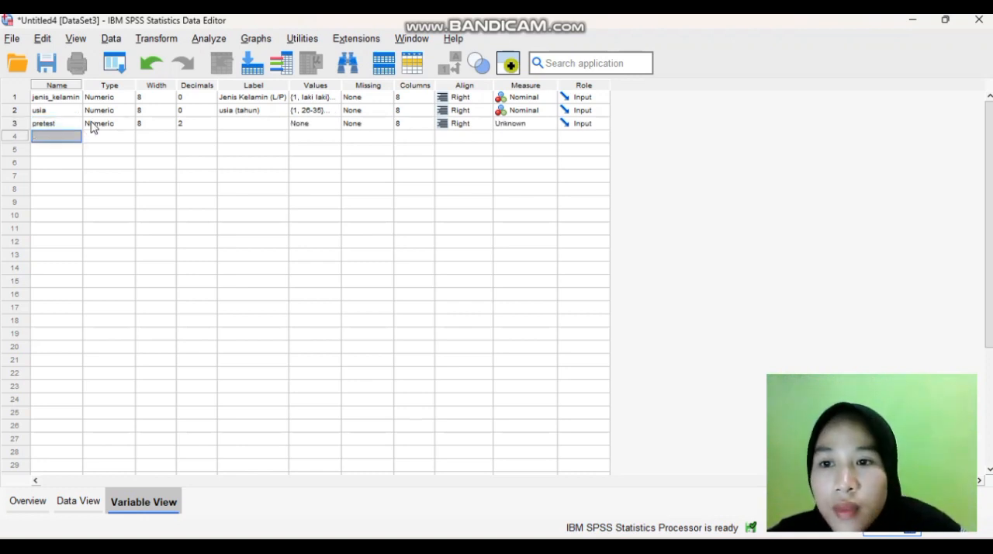
# Give pretest 1 decimal place and the label "kadar asam urat sebelum diberikan air rebusan daun salam"
pyautogui.click(212, 126)
pyautogui.click(211, 128)
pyautogui.click(264, 126)
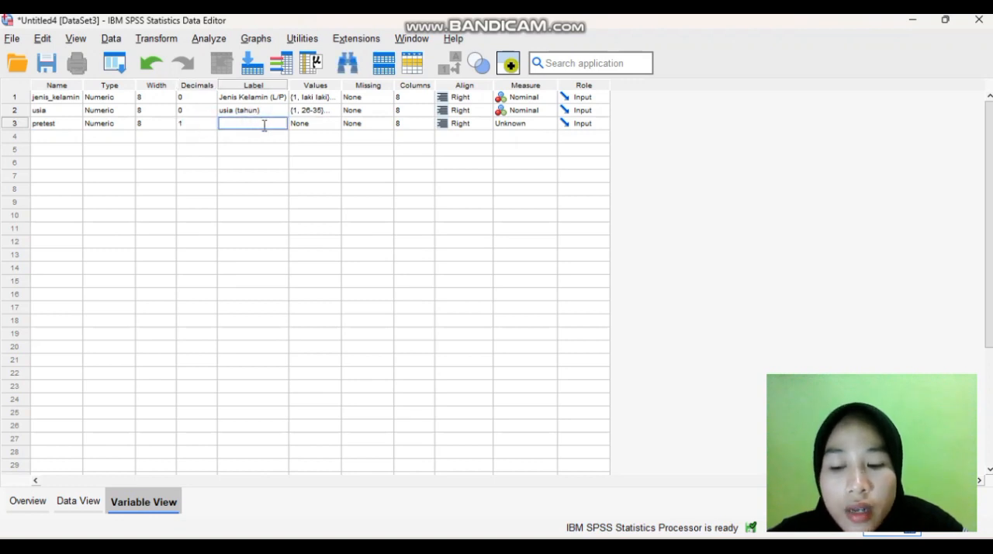
pyautogui.write('ka')
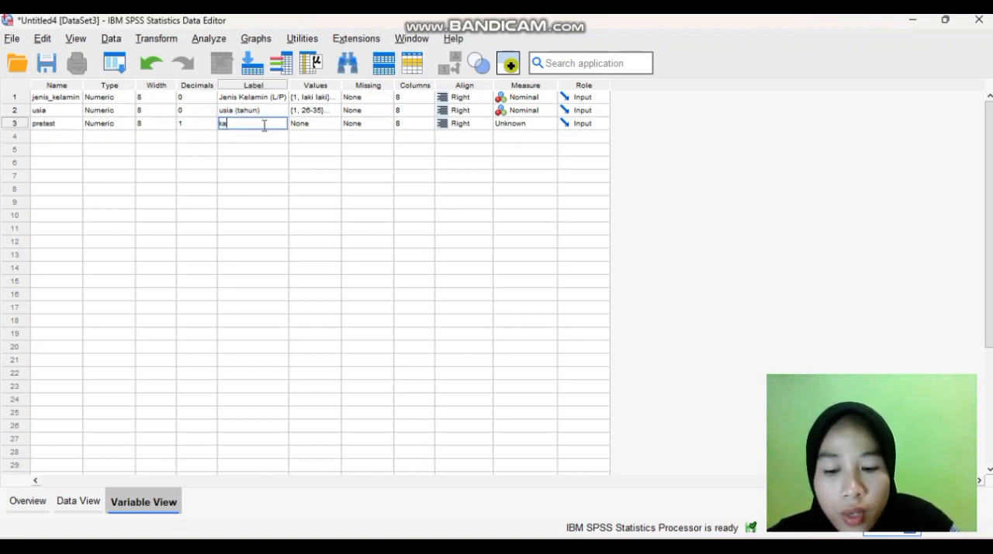
pyautogui.write('dar asa')
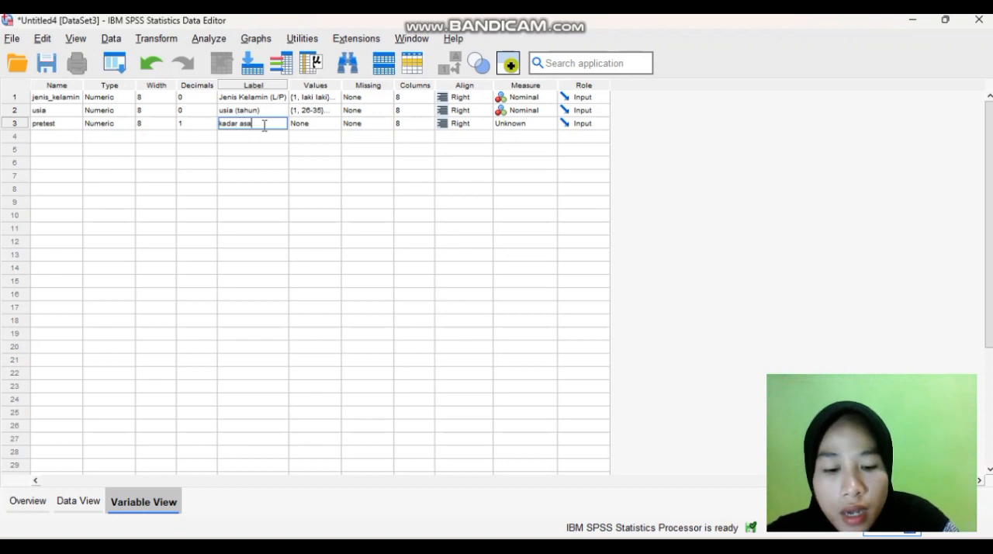
pyautogui.write('m urat')
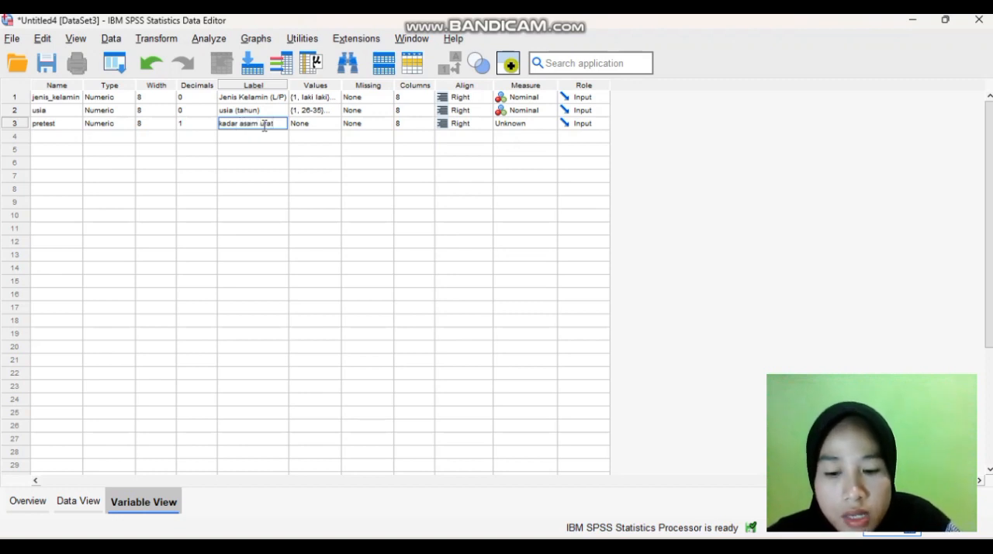
pyautogui.write(' sebelum')
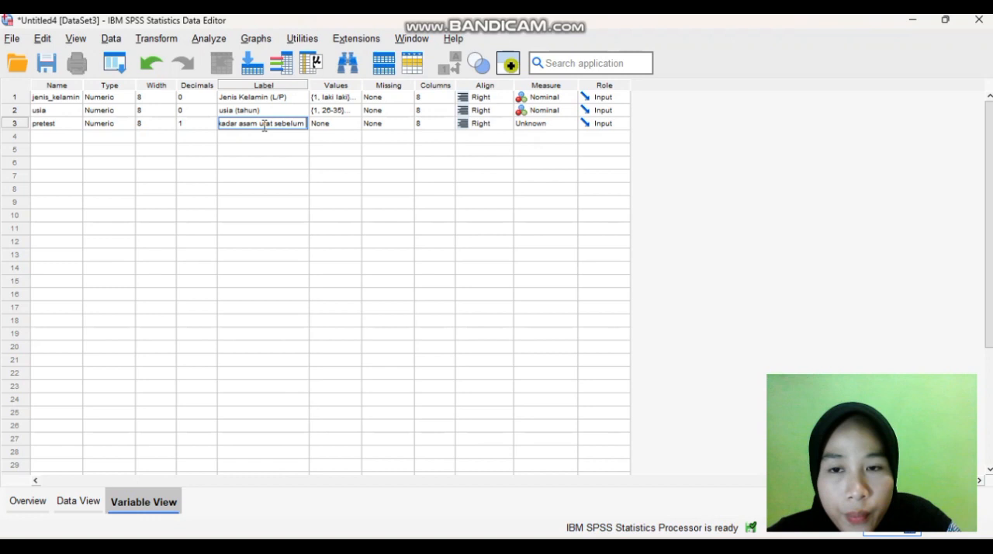
pyautogui.write(' diberi')
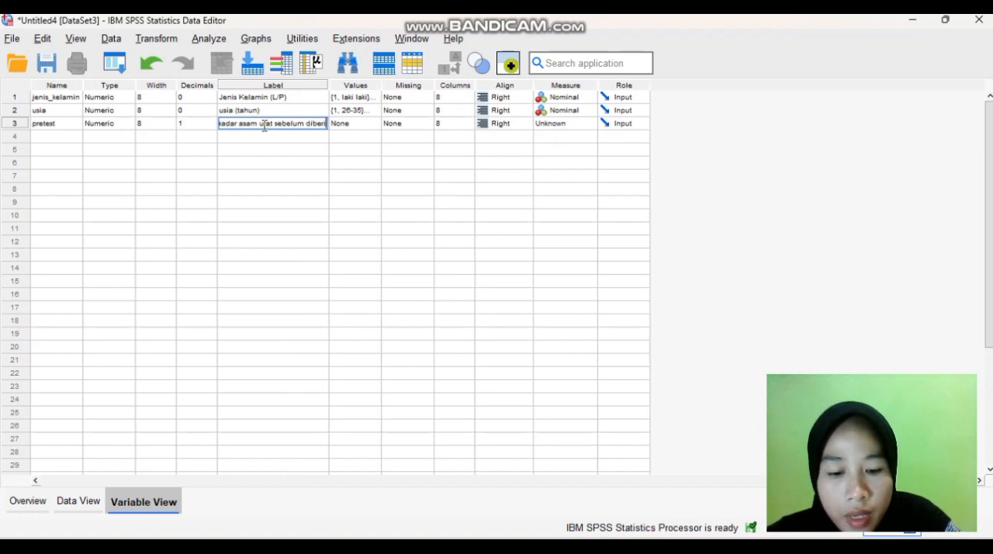
pyautogui.write('kan re')
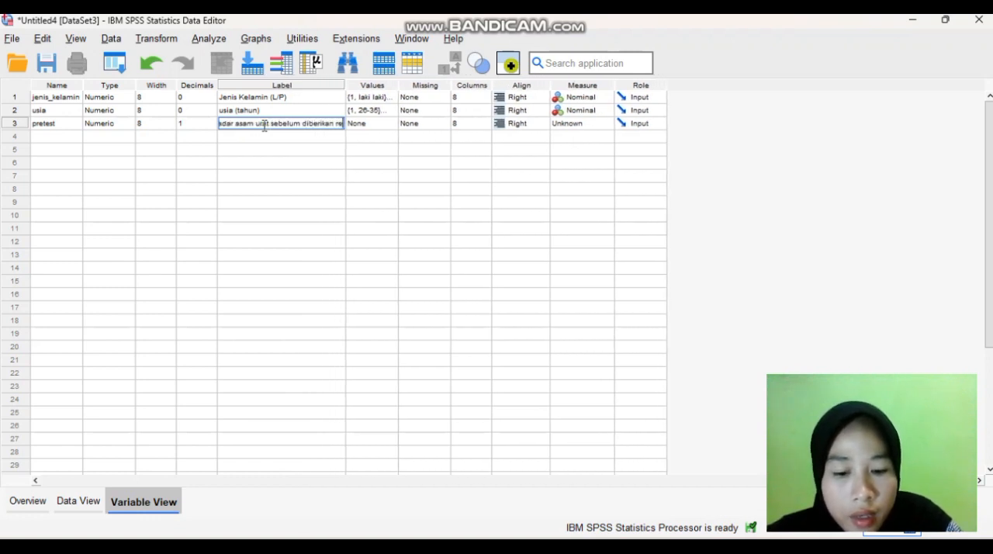
pyautogui.write('busan')
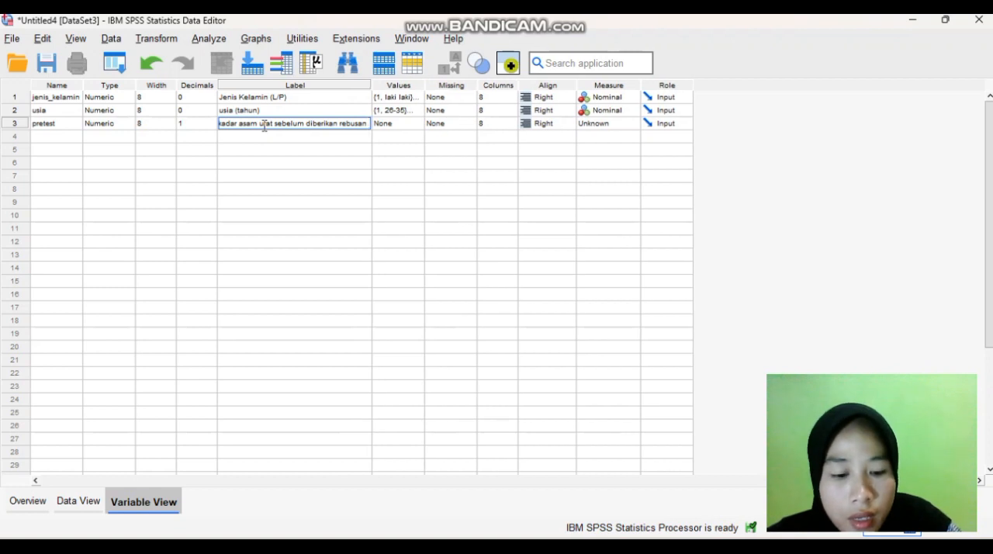
pyautogui.click(341, 123)
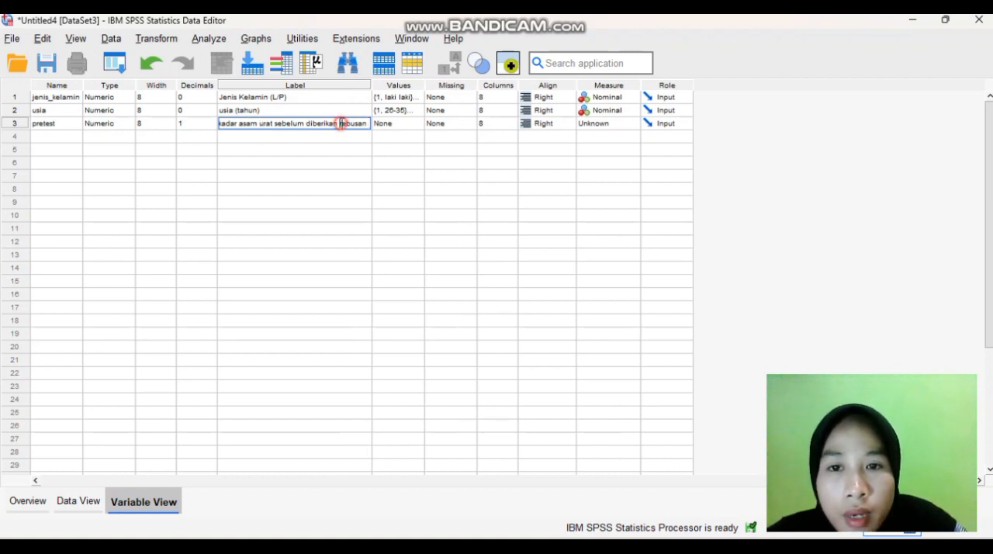
pyautogui.write('air')
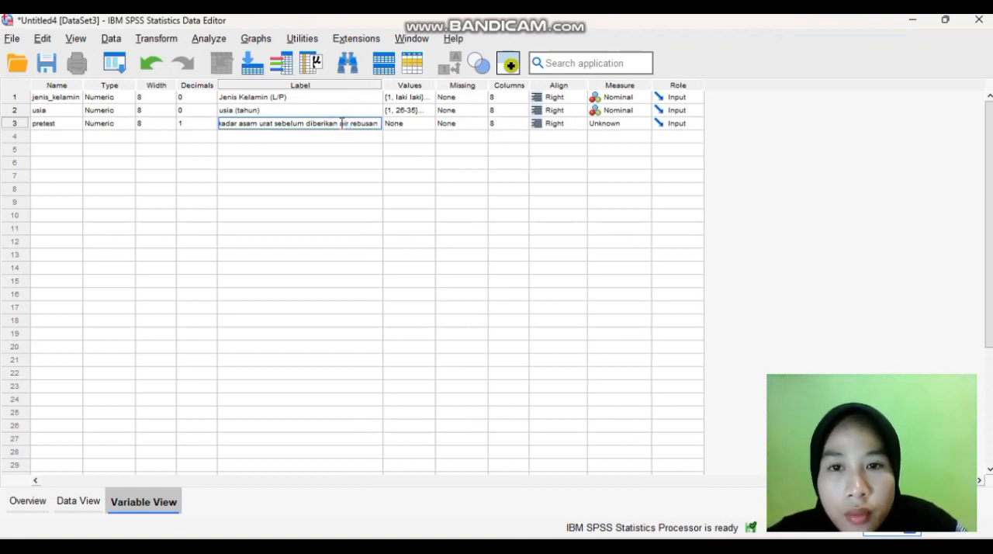
pyautogui.click(377, 124)
pyautogui.write('daun s')
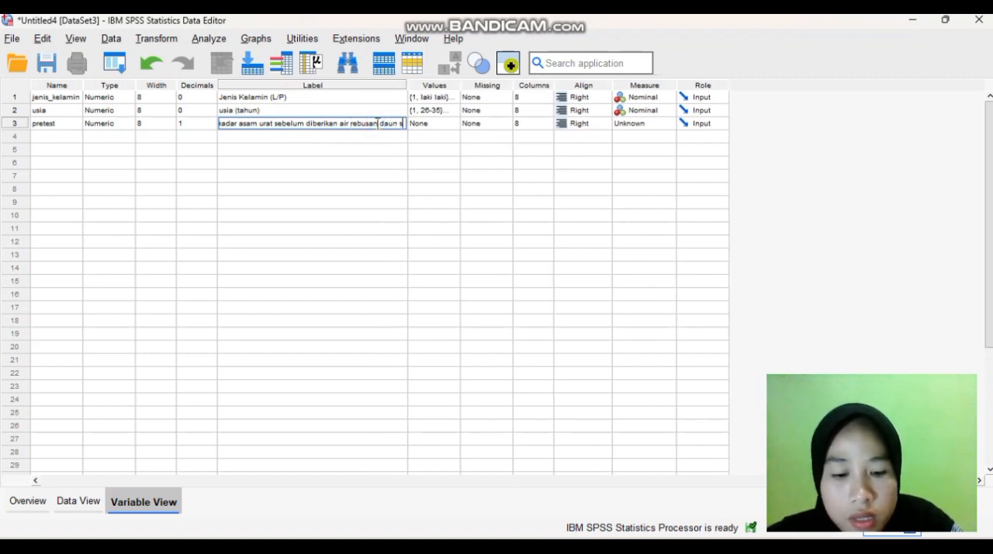
pyautogui.write('alam')
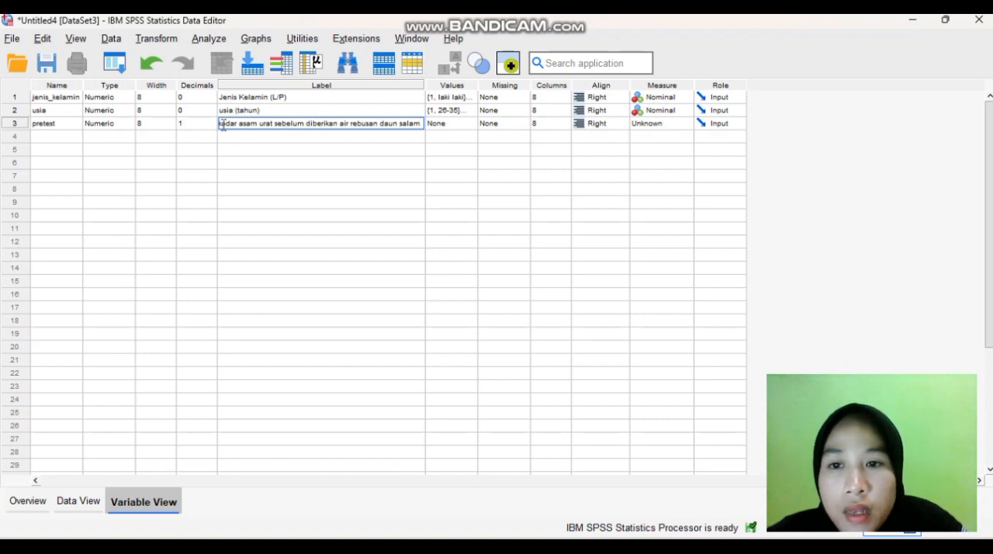
# Copy the label text of pretest and set its measurement level to Scale
pyautogui.moveTo(220, 123); pyautogui.dragTo(446, 129)
pyautogui.hotkey('ctrl', 'c')
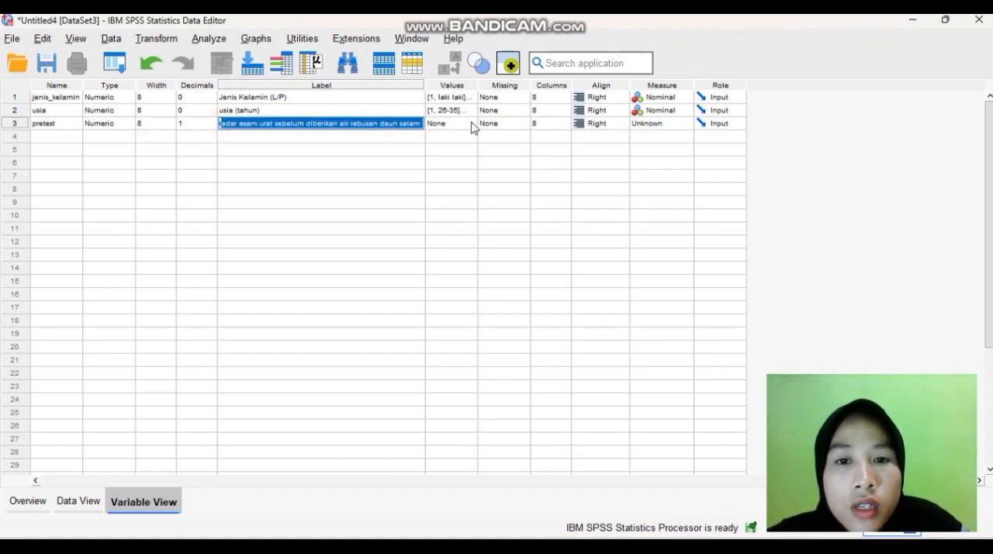
pyautogui.click(658, 126)
pyautogui.click(657, 137)
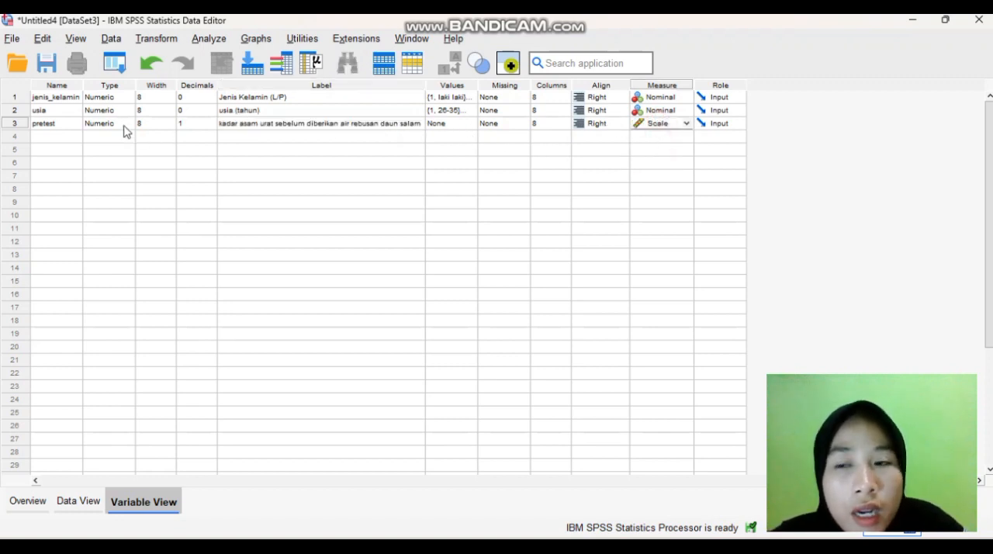
# Add a fourth variable named postest below pretest
pyautogui.click(58, 137)
pyautogui.write('pro')
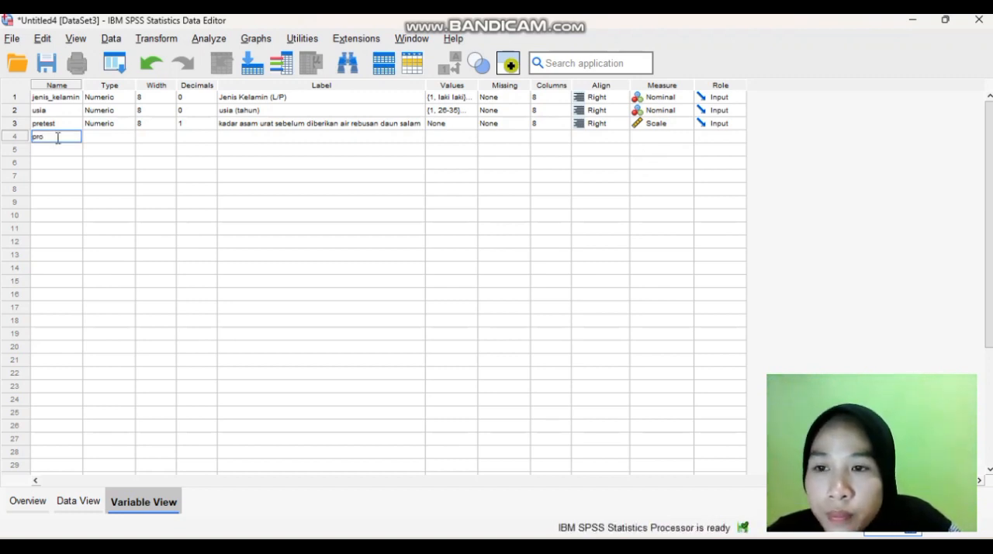
pyautogui.click(59, 144)
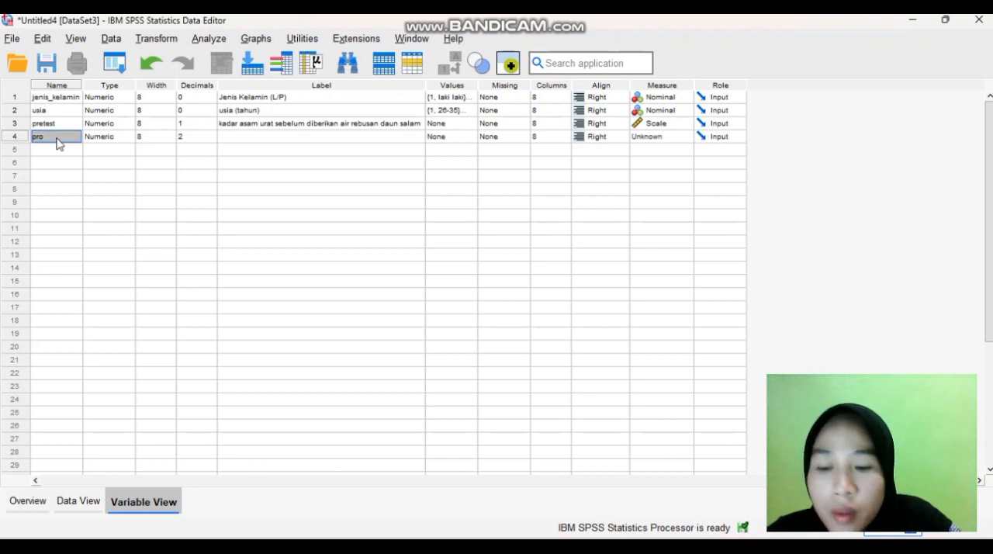
pyautogui.write('po')
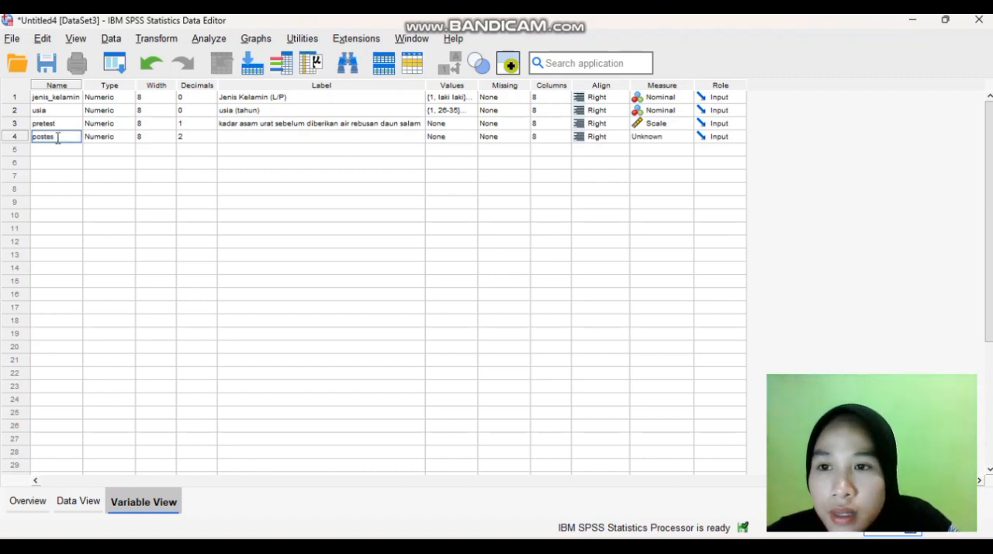
pyautogui.click(59, 148)
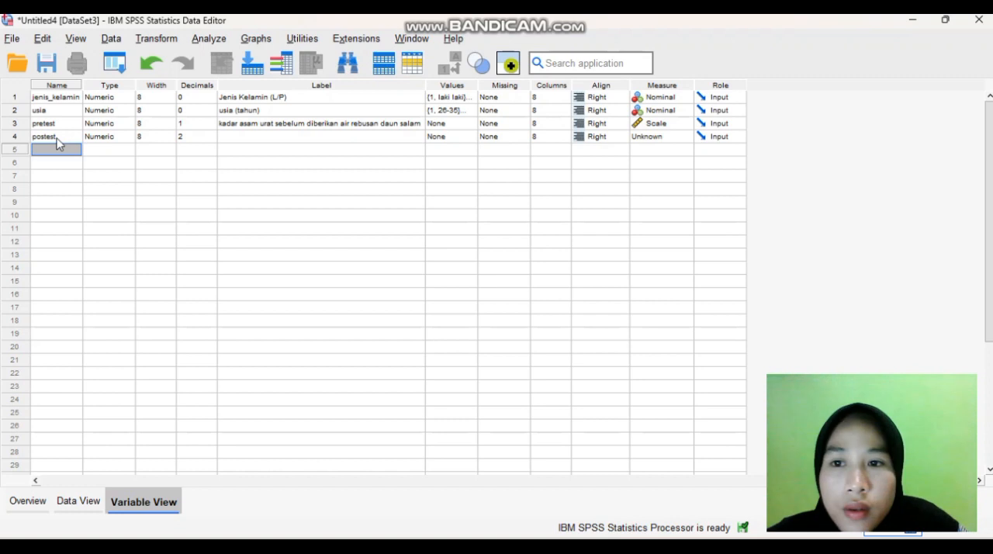
# Give postest 1 decimal place and paste the copied pretest label as its label
pyautogui.click(211, 139)
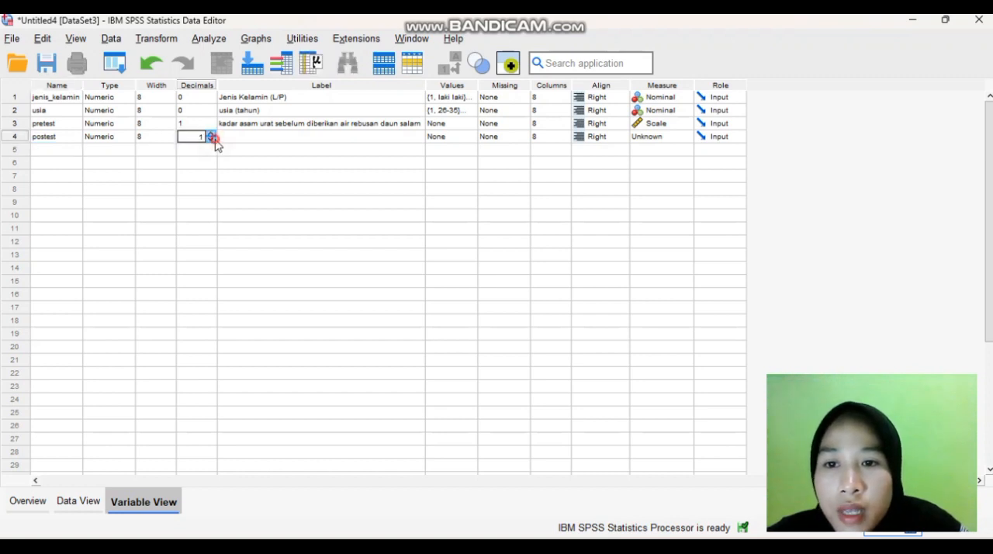
pyautogui.click(212, 140)
pyautogui.click(231, 138)
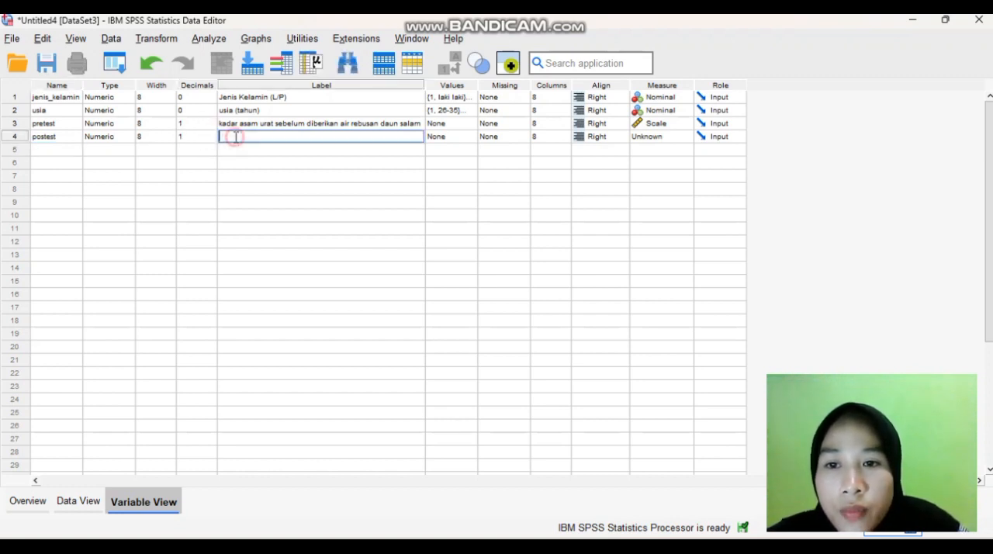
pyautogui.hotkey('ctrl', 'v')
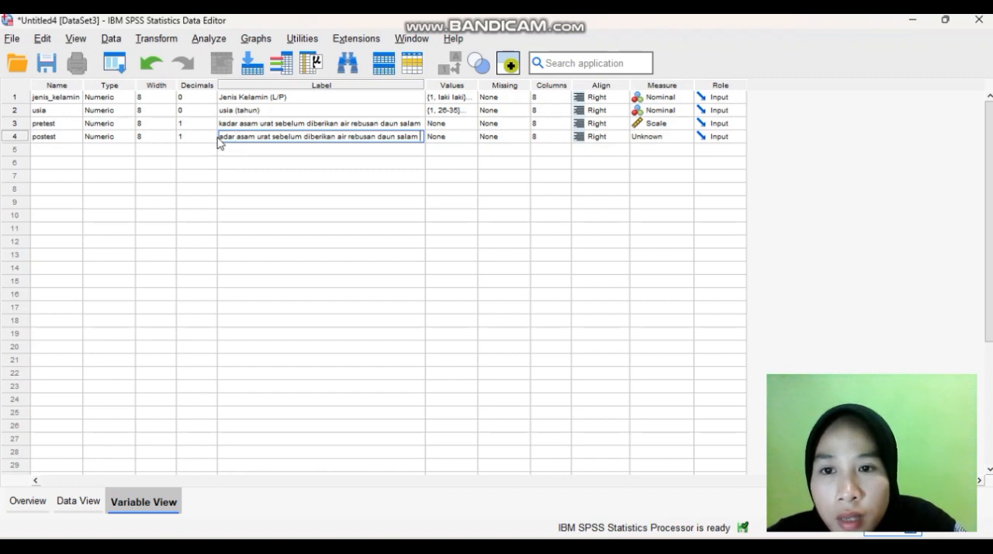
# Correct the postest label to "kadar asam urat sesudah diberikan air rebusan daun salam" and set its measurement level to Scale
pyautogui.click(221, 137)
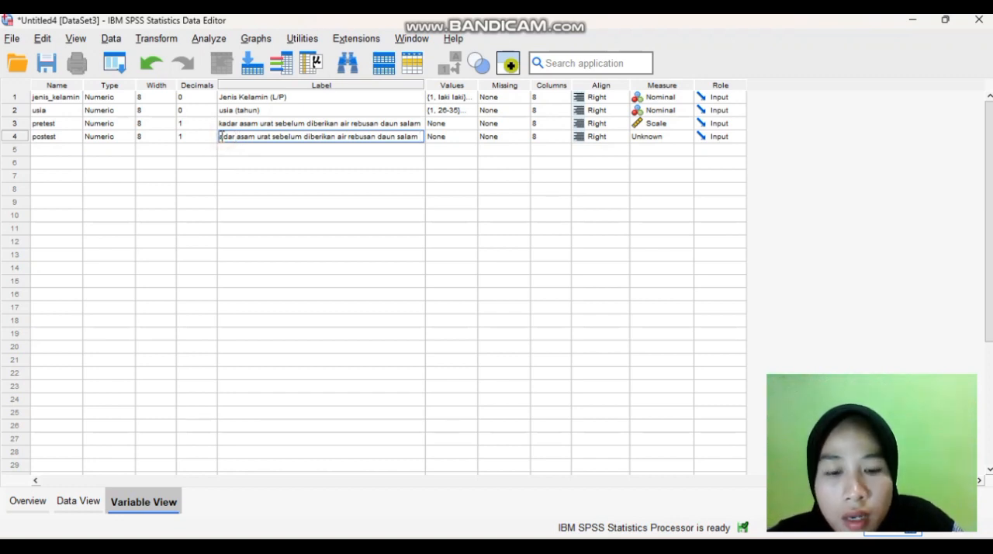
pyautogui.click(302, 137)
pyautogui.press('BackSpace')
pyautogui.press('BackSpace')
pyautogui.press('BackSpace')
pyautogui.press('BackSpace')
pyautogui.press('BackSpace')
pyautogui.write('sudah')
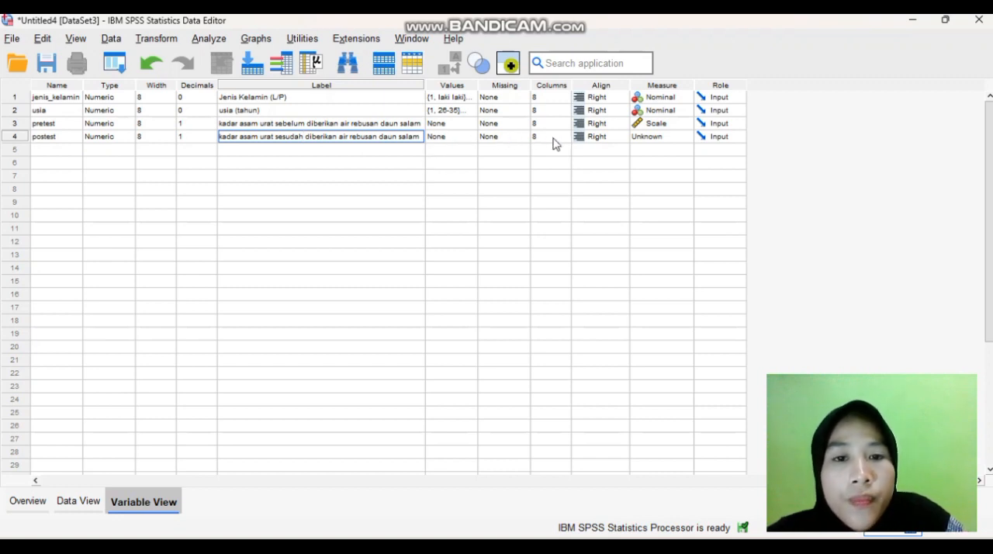
pyautogui.click(652, 138)
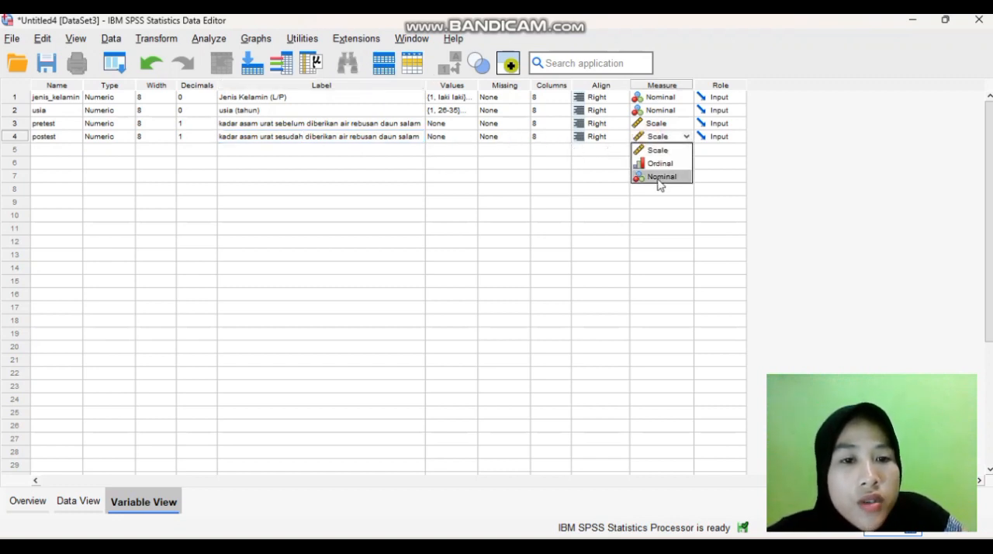
pyautogui.click(658, 149)
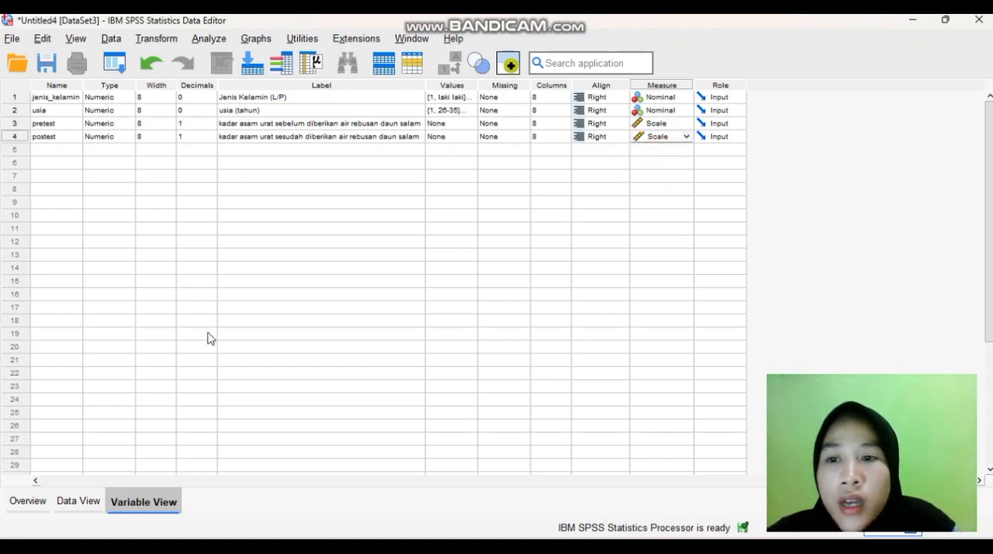
# Copy the data in A2:D16 from the Excel workbook Buku1 and paste it into the SPSS data sheet from the first jenis_kelamin cell
pyautogui.click(77, 506)
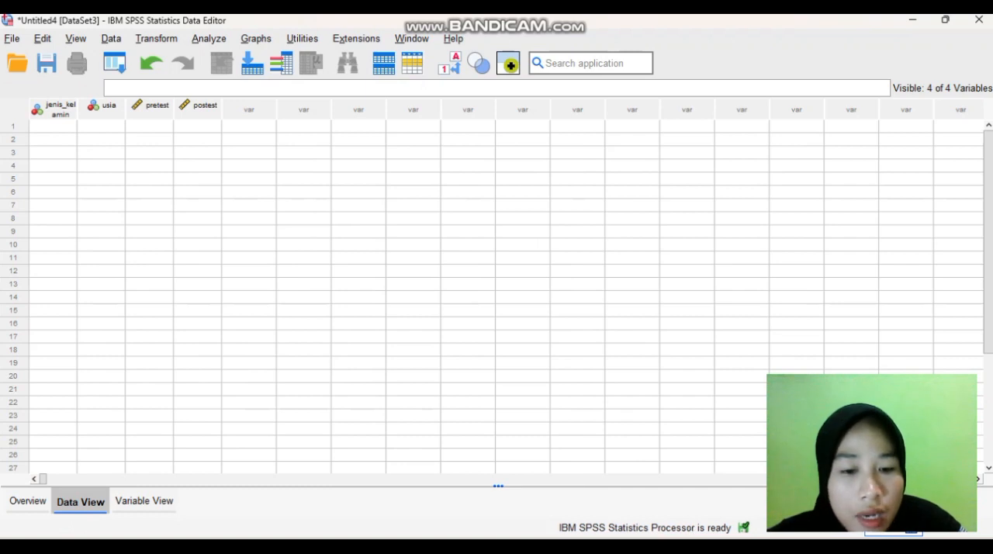
pyautogui.click(610, 551)
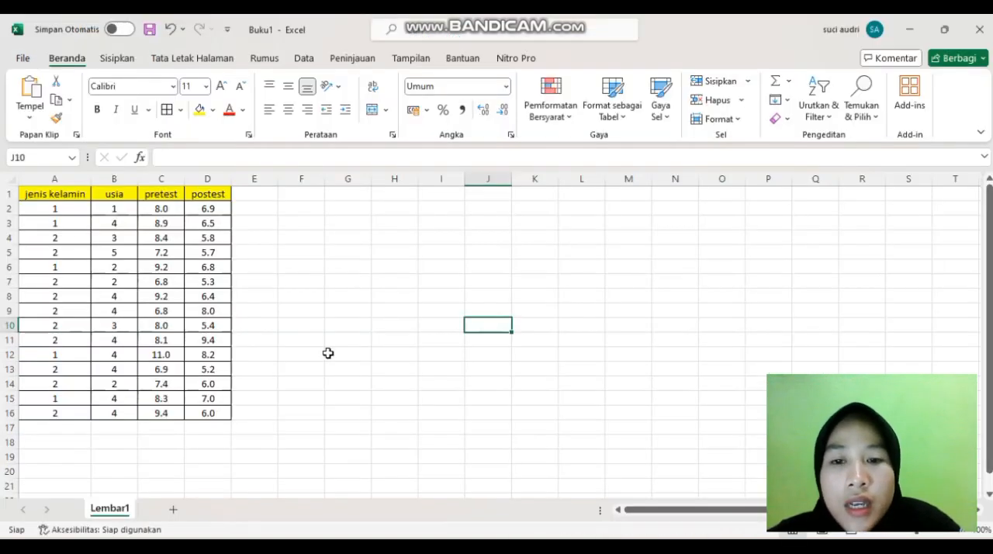
pyautogui.moveTo(61, 214); pyautogui.dragTo(215, 416)
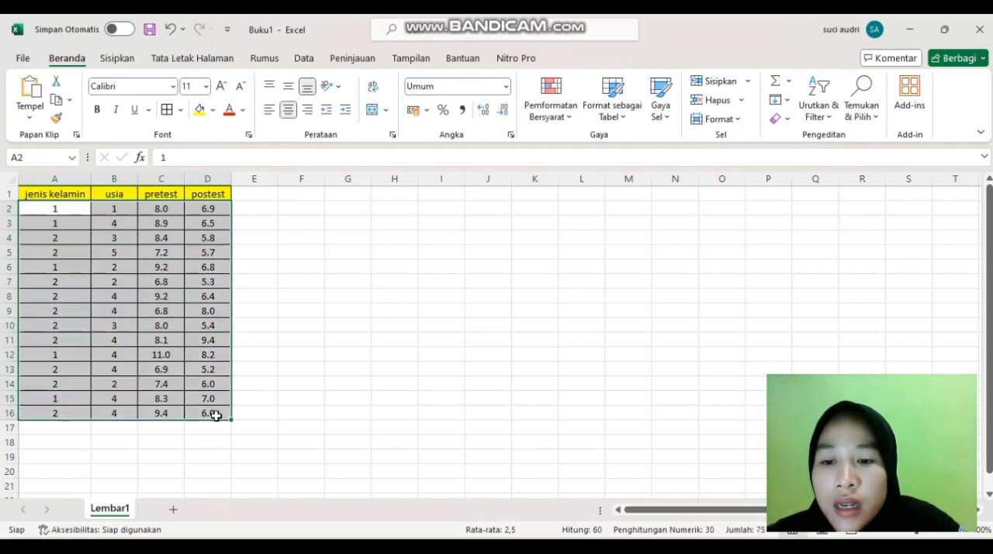
pyautogui.hotkey('ctrl', 'c')
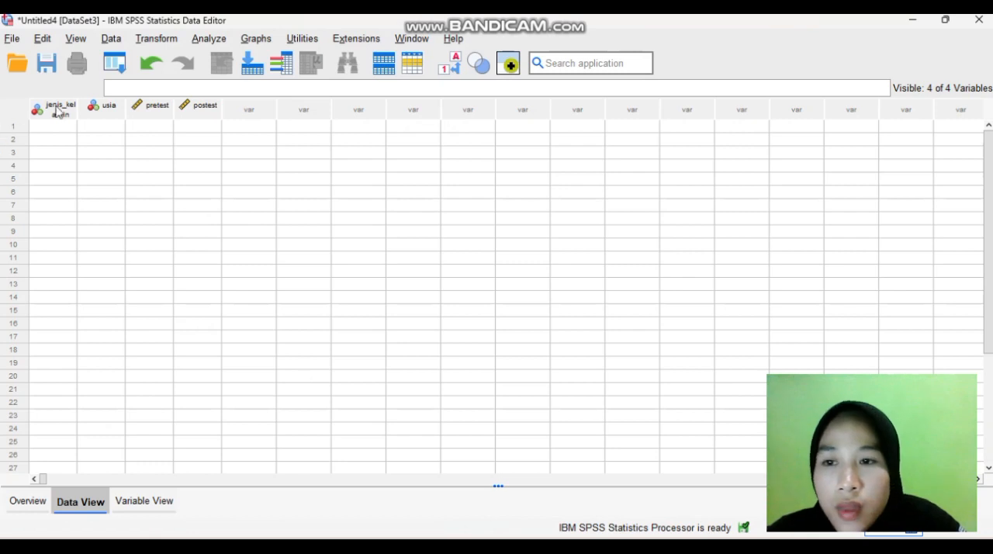
pyautogui.click(62, 127)
pyautogui.hotkey('ctrl', 'v')
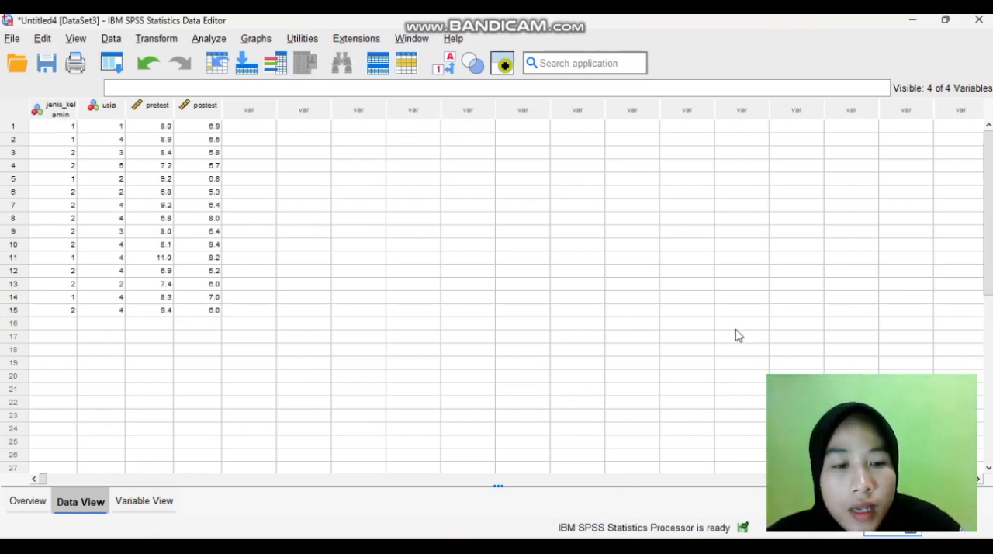
# Arrange the SPSS data sheet side by side with the thesis PDF open in the Edge browser
pyautogui.moveTo(954, 23)
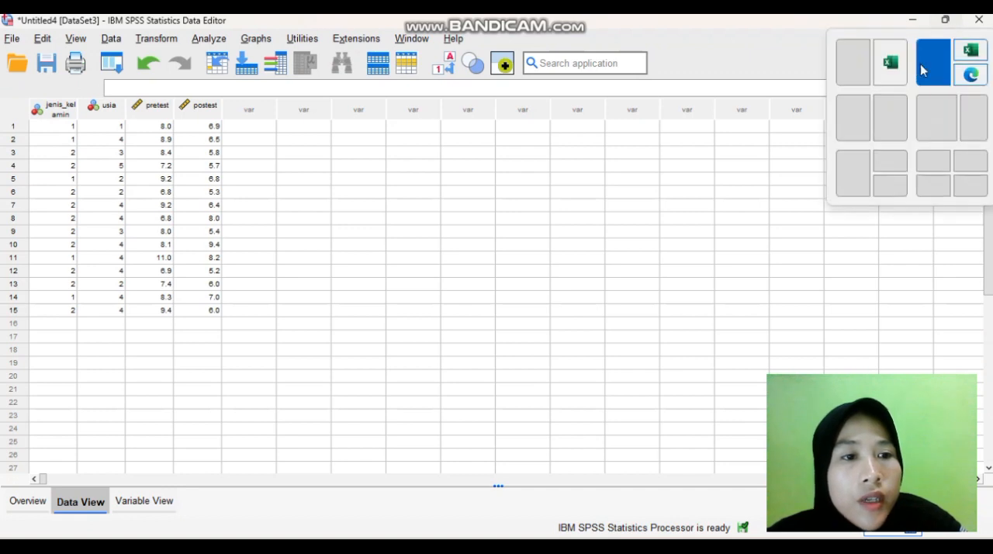
pyautogui.click(889, 117)
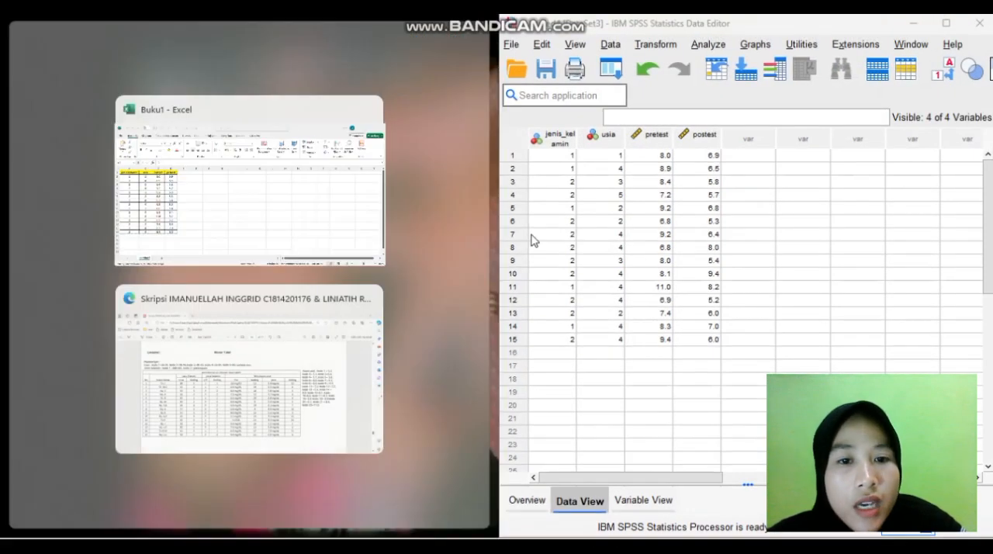
pyautogui.click(303, 353)
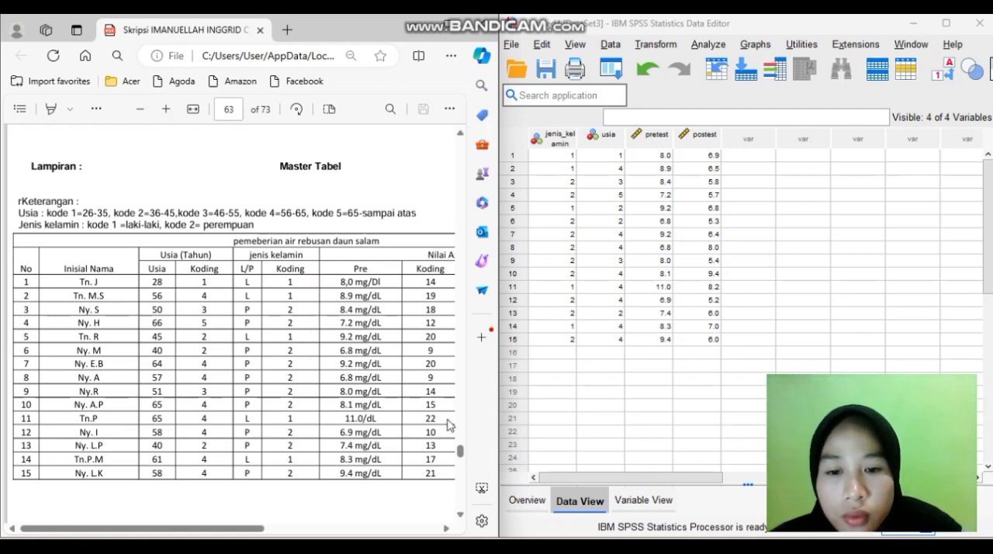
# Examine the master table and the umur and Jenis Kelamin frequency tables on pages 63 and 64 of the thesis
pyautogui.moveTo(234, 531); pyautogui.dragTo(334, 535)
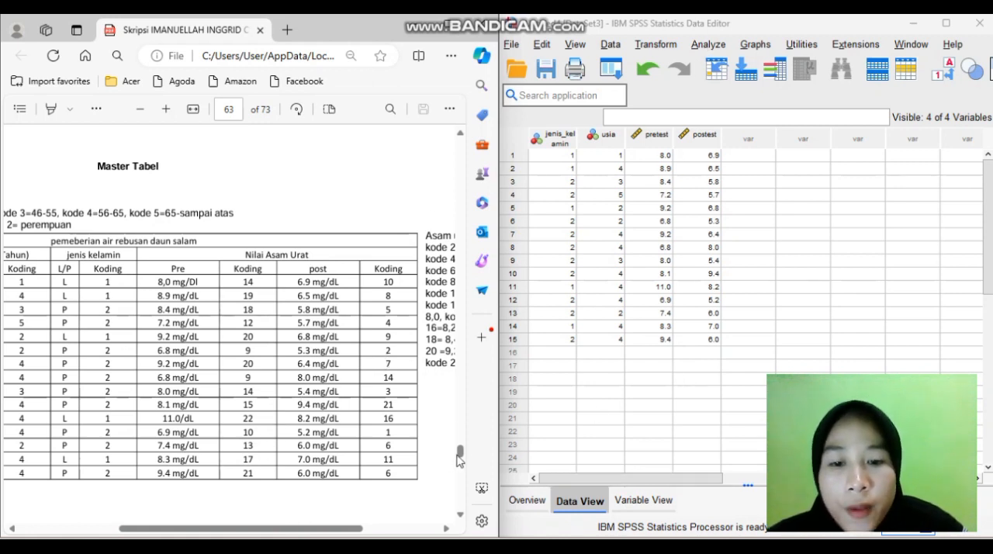
pyautogui.moveTo(460, 451); pyautogui.dragTo(461, 456)
pyautogui.hscroll(-2, 306, 447)
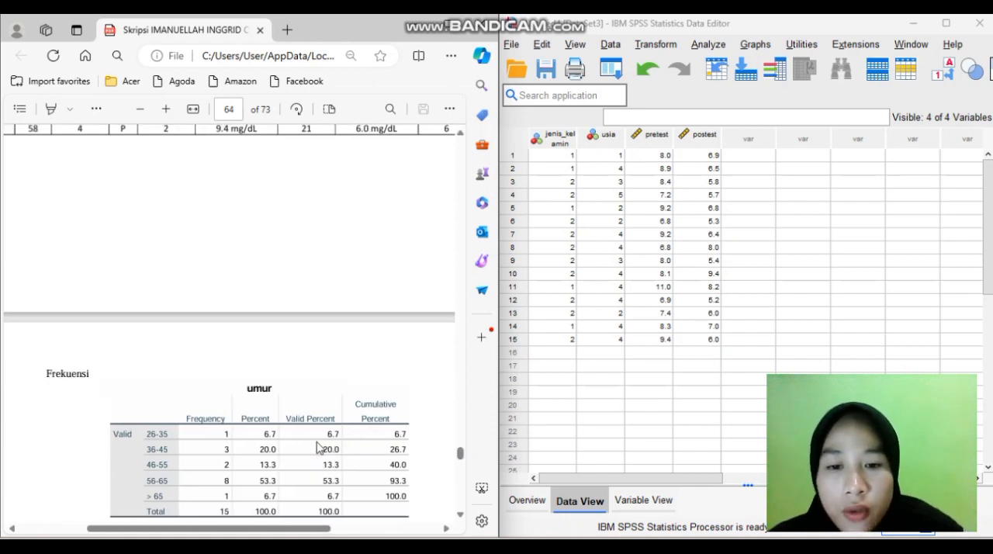
pyautogui.scroll(-4, 459, 468)
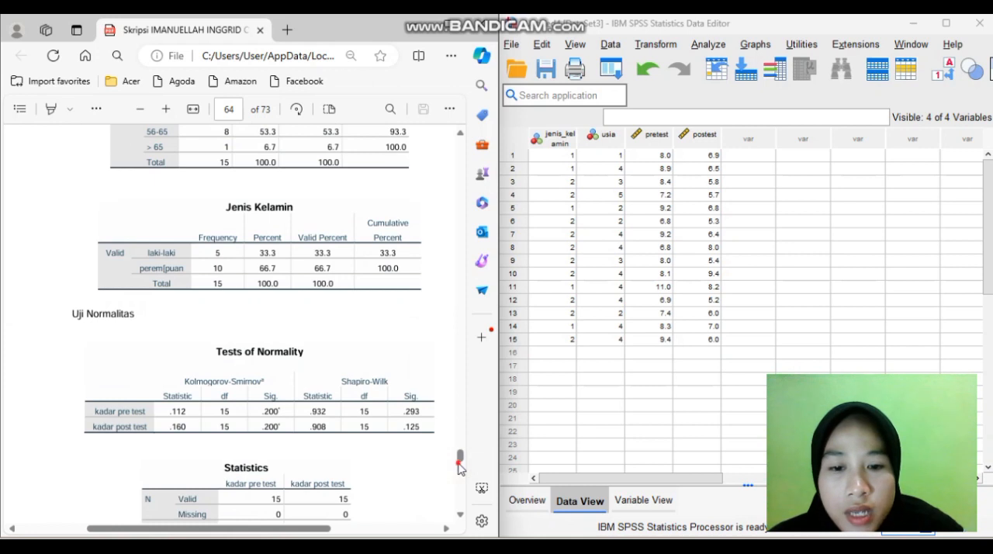
pyautogui.click(458, 464)
pyautogui.moveTo(458, 464); pyautogui.dragTo(459, 461)
pyautogui.press('Up')
pyautogui.press('Up')
pyautogui.press('Up')
pyautogui.press('Up')
pyautogui.press('Up')
pyautogui.press('Up')
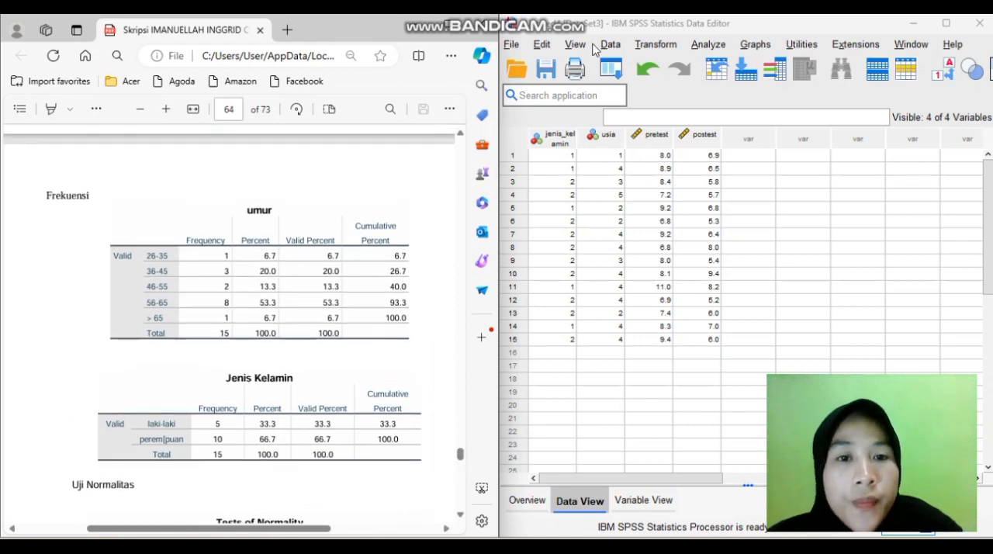
# Run a Frequencies analysis with frequency tables for Jenis Kelamin (L/P) and usia (tahun)
pyautogui.click(708, 44)
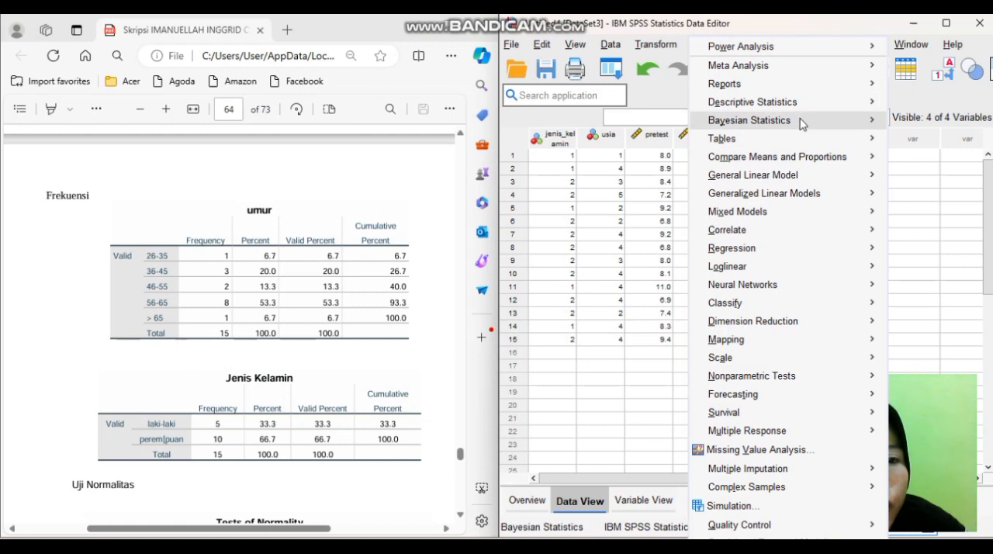
pyautogui.moveTo(827, 106)
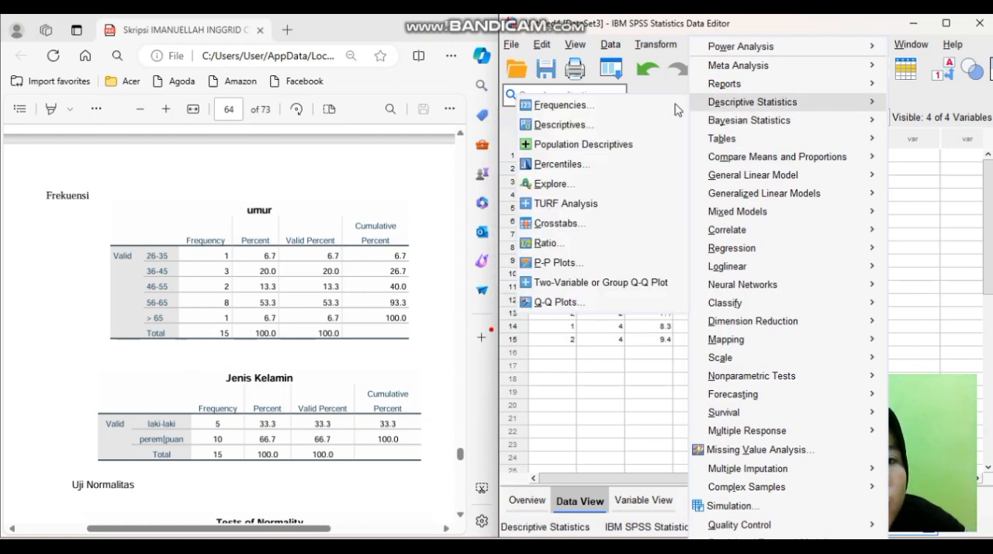
pyautogui.click(650, 110)
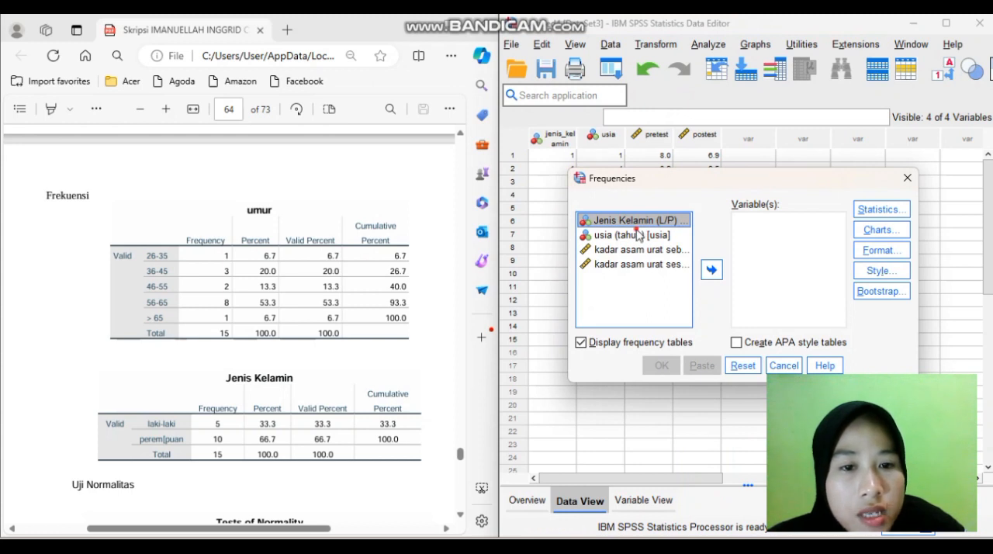
pyautogui.keyDown('shift'); pyautogui.click(636, 234); pyautogui.keyUp('shift')
pyautogui.click(712, 270)
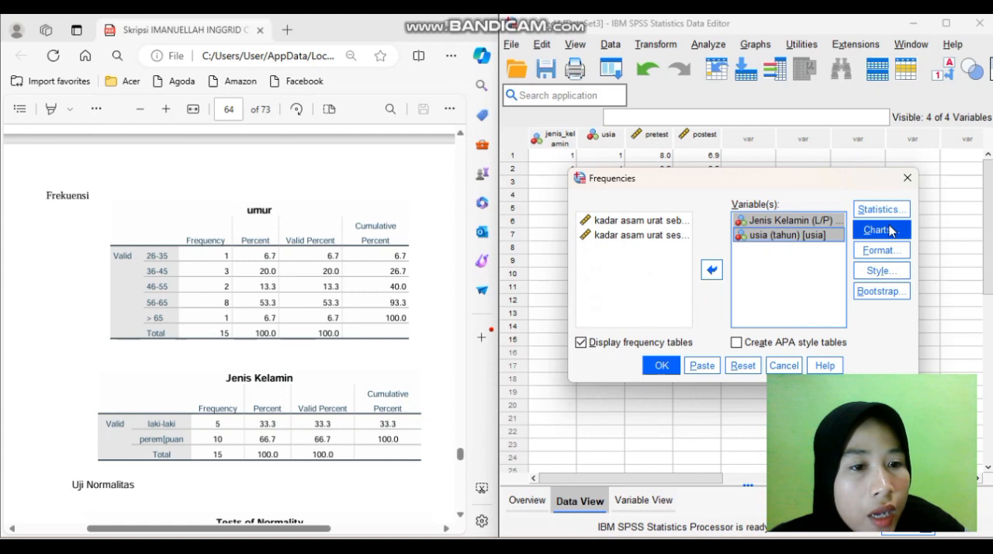
pyautogui.click(661, 366)
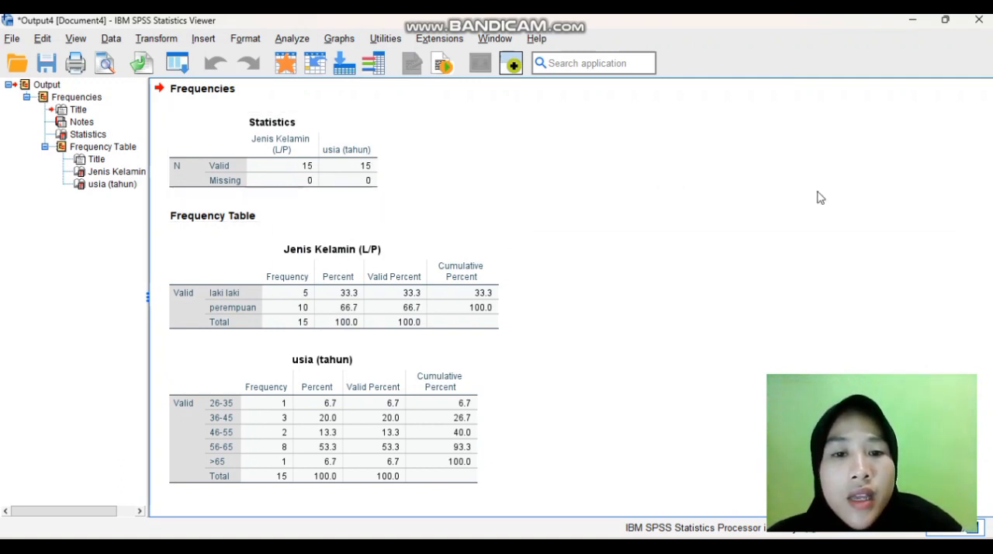
pyautogui.click(856, 232)
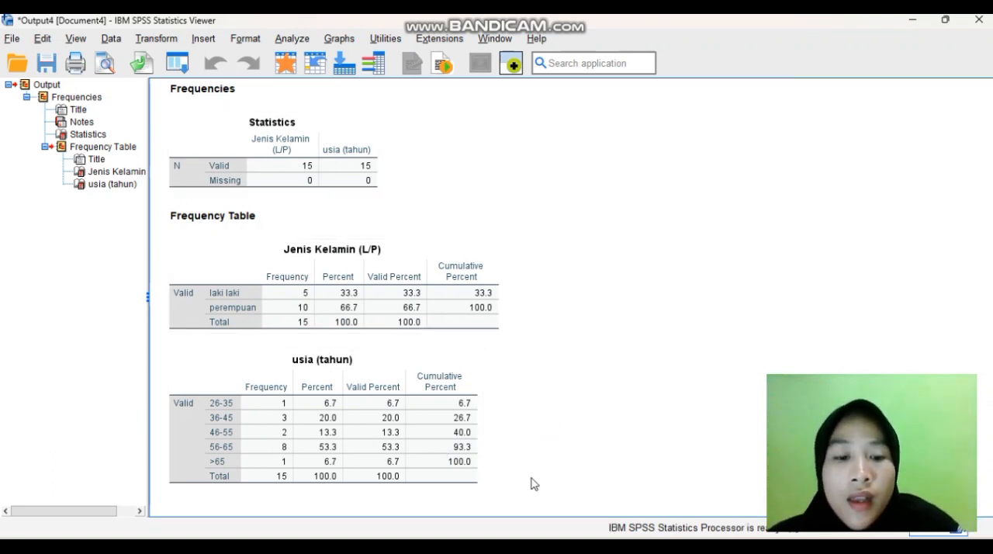
# Return to the thesis and data sheet split view and set both kadar asam urat variables as dependents in an Explore analysis
pyautogui.hotkey('alt', 'Tab')
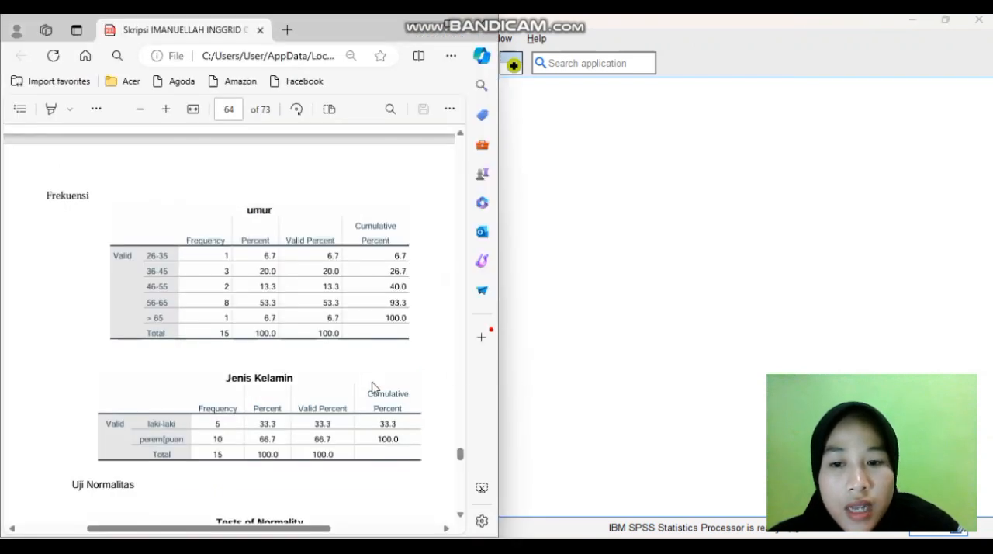
pyautogui.scroll(-2, 372, 386)
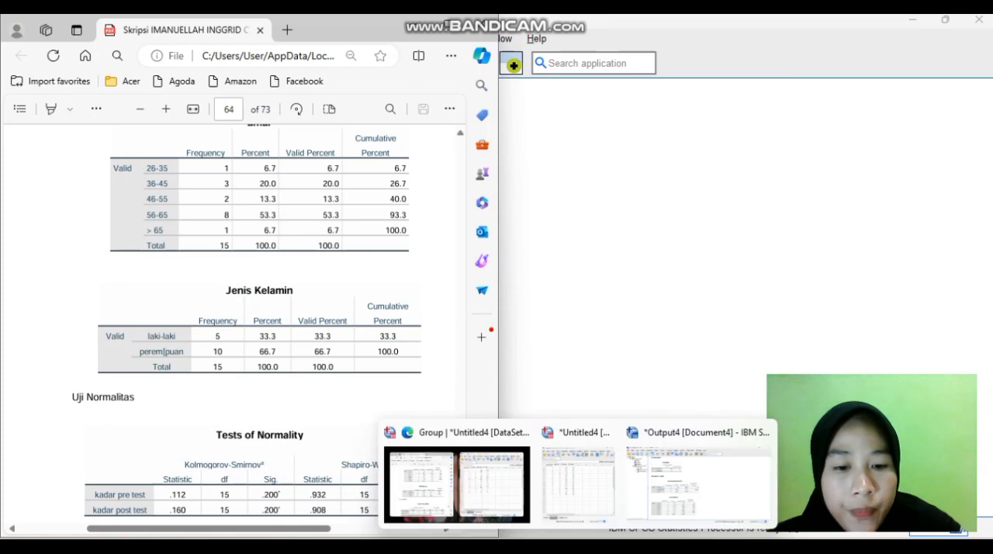
pyautogui.moveTo(578, 546)
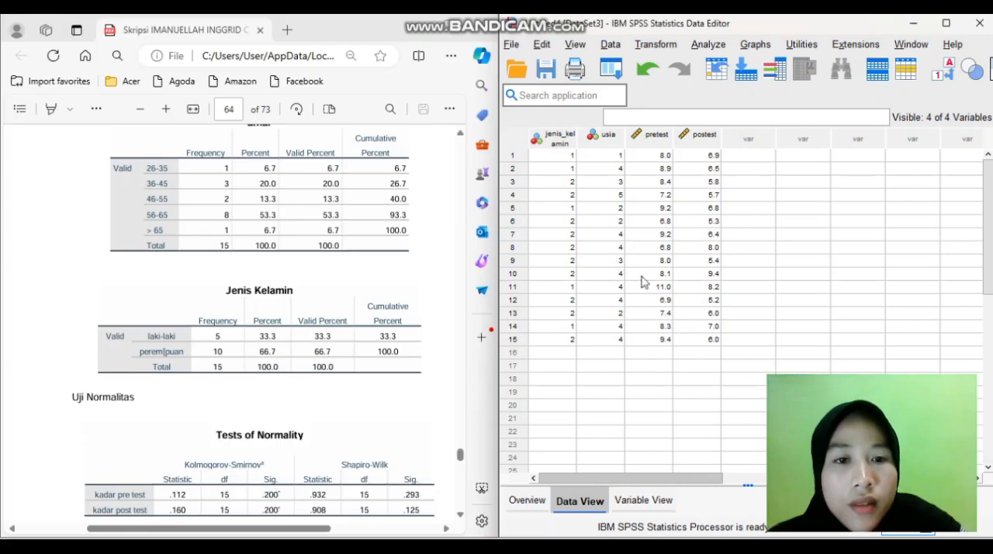
pyautogui.click(708, 44)
pyautogui.moveTo(774, 101)
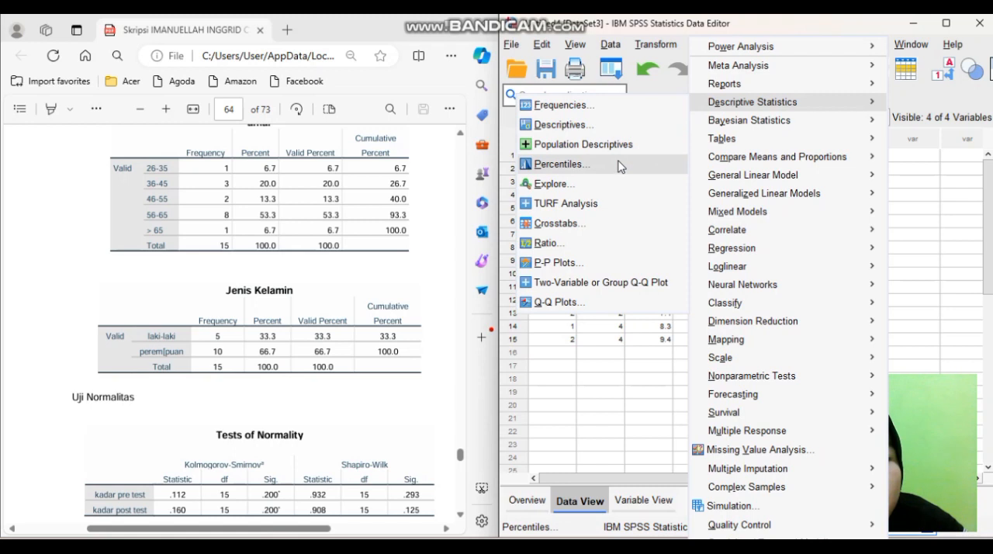
pyautogui.click(609, 184)
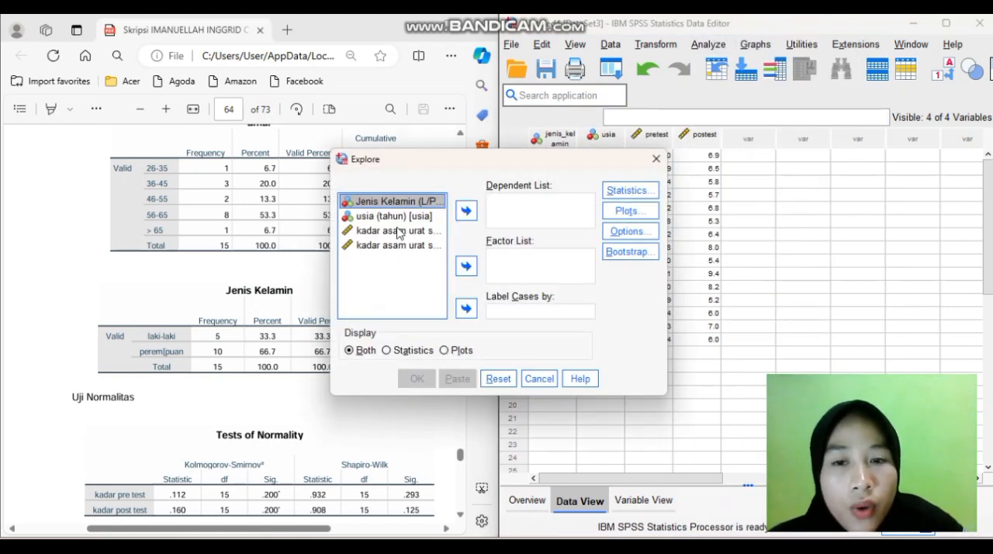
pyautogui.click(399, 231)
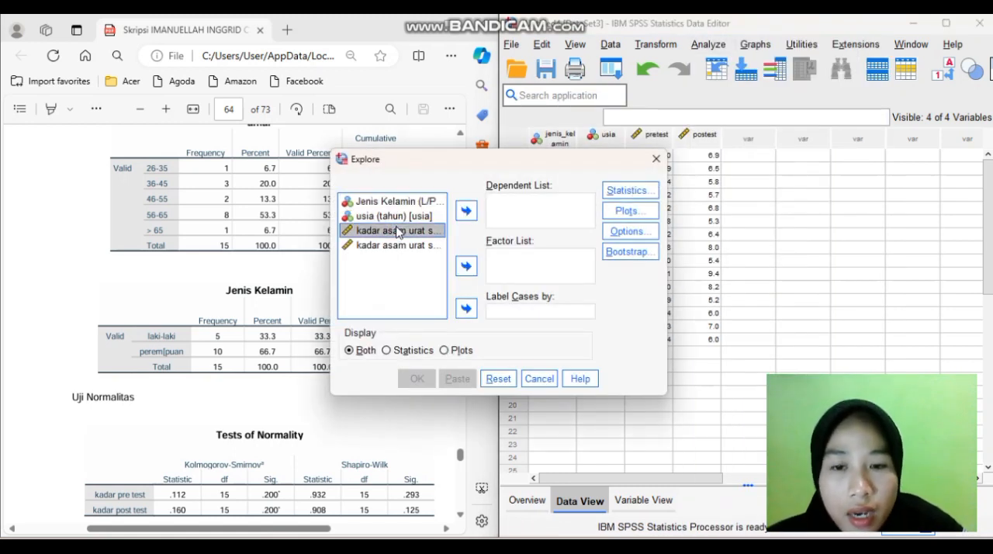
pyautogui.keyDown('shift'); pyautogui.click(390, 247); pyautogui.keyUp('shift')
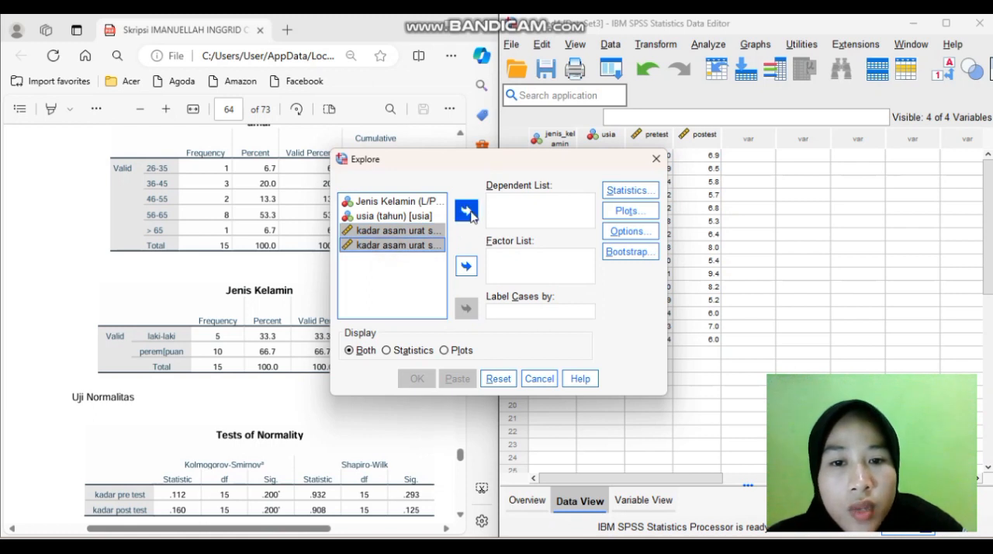
pyautogui.click(466, 215)
# Enable normality plots with tests for the Explore analysis and run it
pyautogui.click(649, 211)
pyautogui.click(399, 263)
pyautogui.click(454, 385)
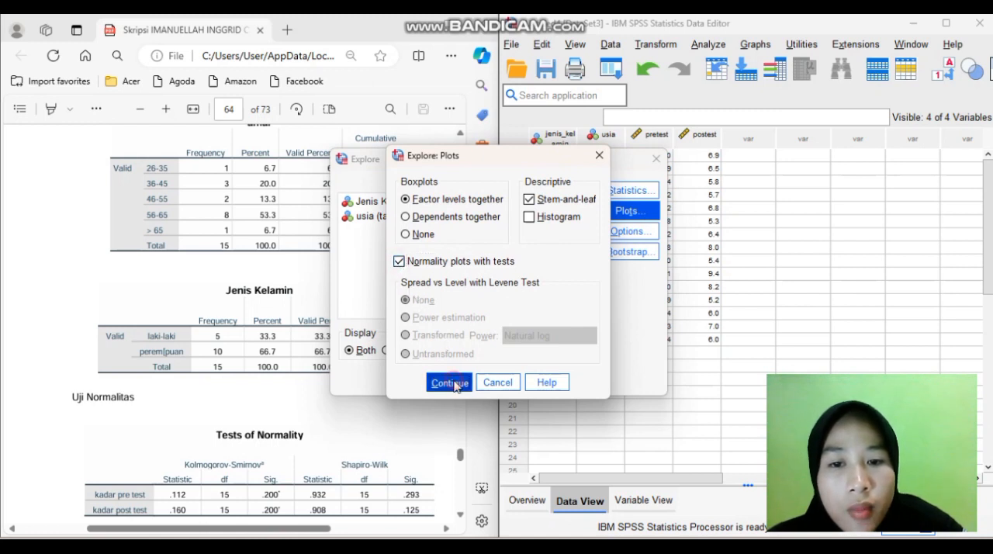
pyautogui.click(416, 378)
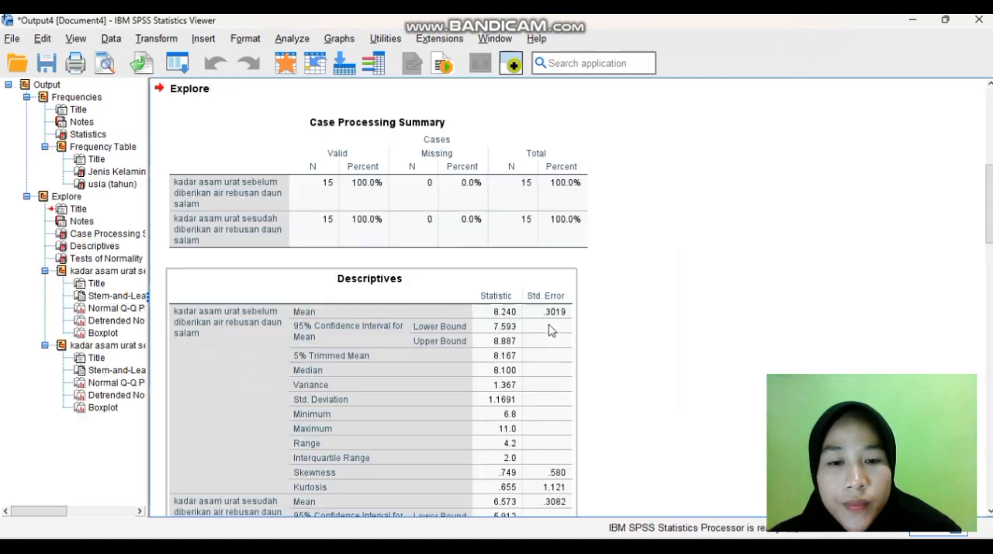
pyautogui.click(729, 280)
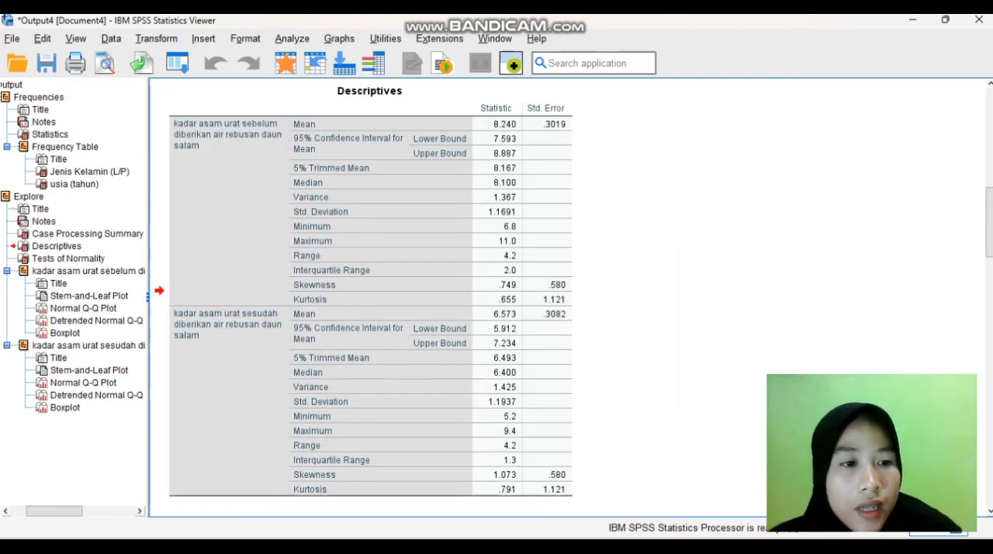
# Examine the Shapiro-Wilk significance values of both kadar asam urat variables in the Tests of Normality table
pyautogui.moveTo(991, 225); pyautogui.dragTo(991, 272)
pyautogui.click(200, 314)
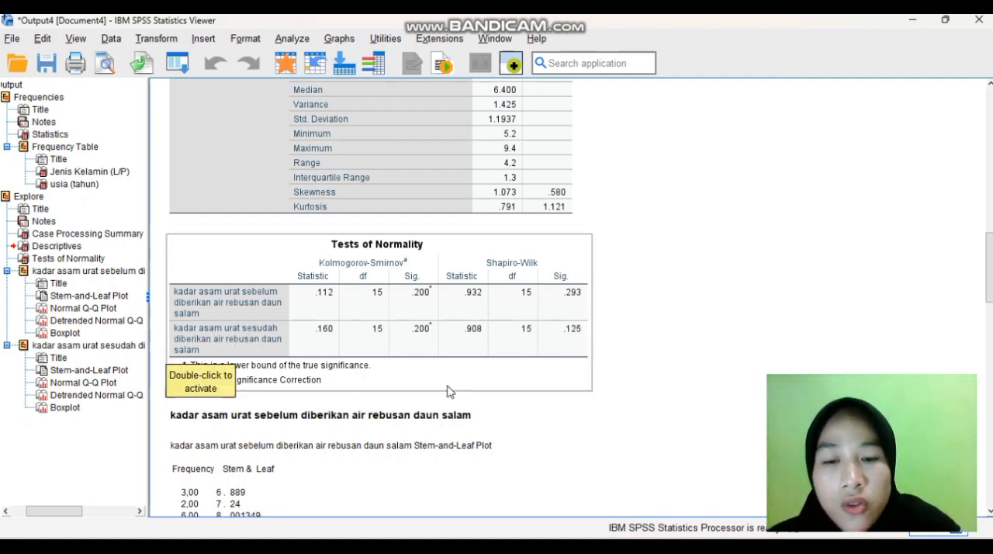
pyautogui.click(591, 355)
pyautogui.click(606, 347)
pyautogui.click(575, 287)
pyautogui.click(615, 339)
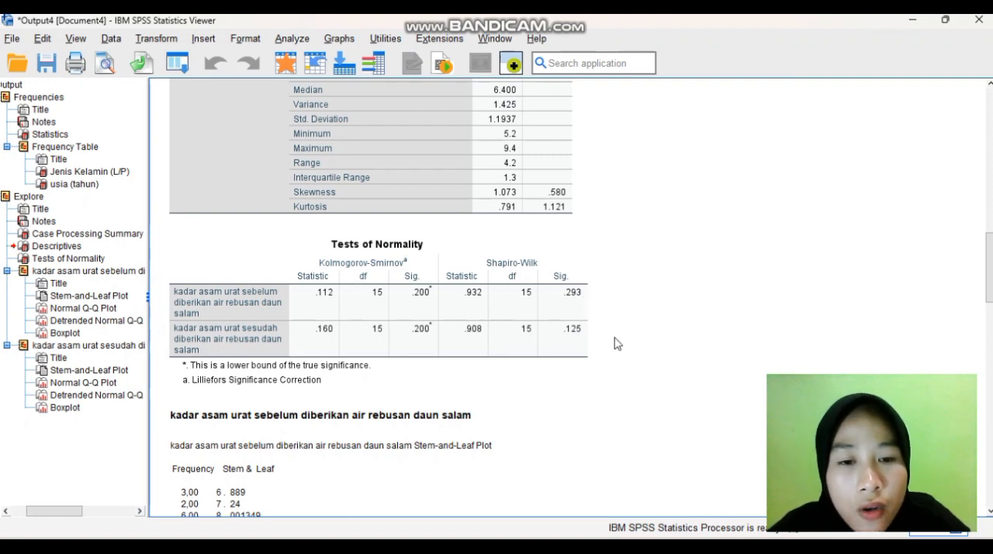
pyautogui.click(564, 288)
pyautogui.click(642, 351)
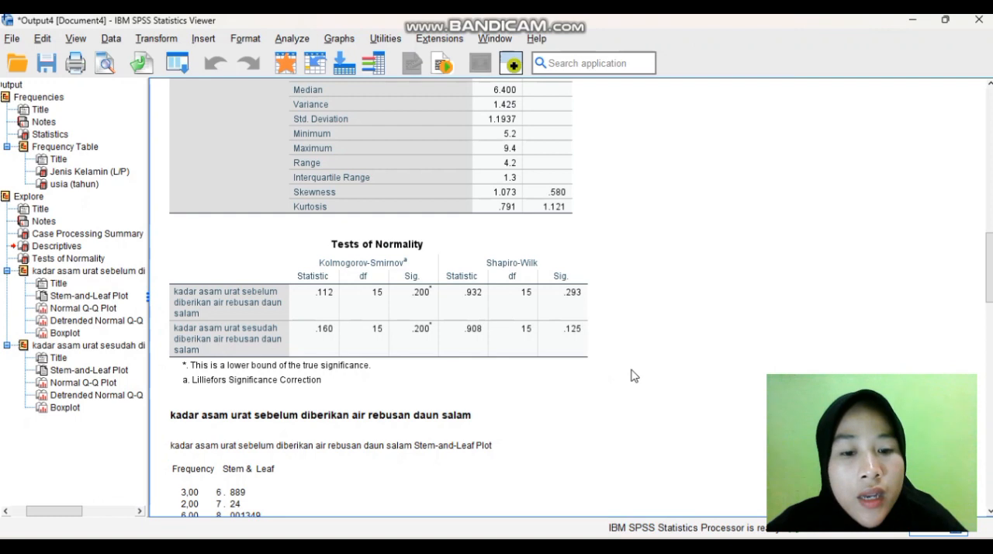
# Return to the thesis split view and examine the pre test and post test Statistics table below the normality tests
pyautogui.moveTo(612, 543)
pyautogui.moveTo(578, 543)
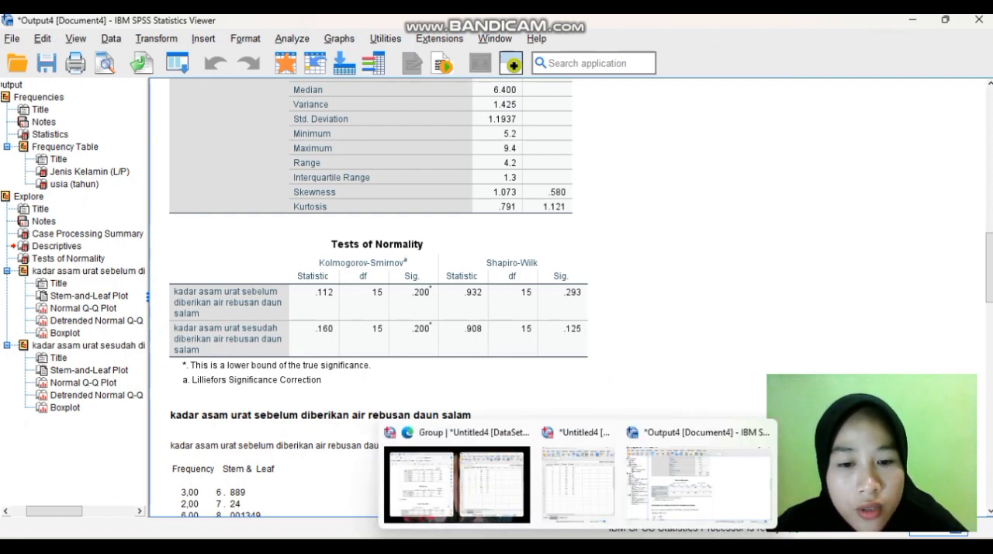
pyautogui.click(481, 485)
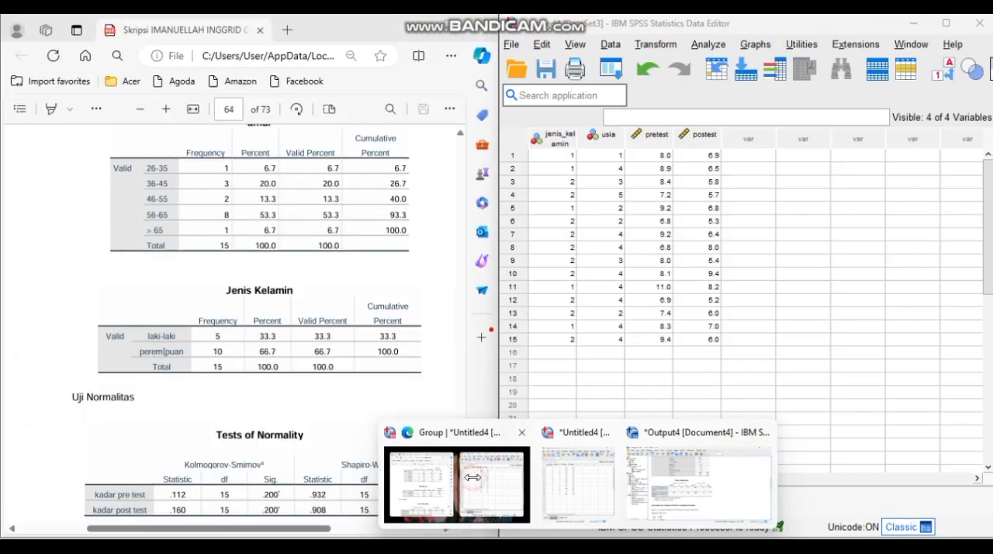
pyautogui.click(390, 369)
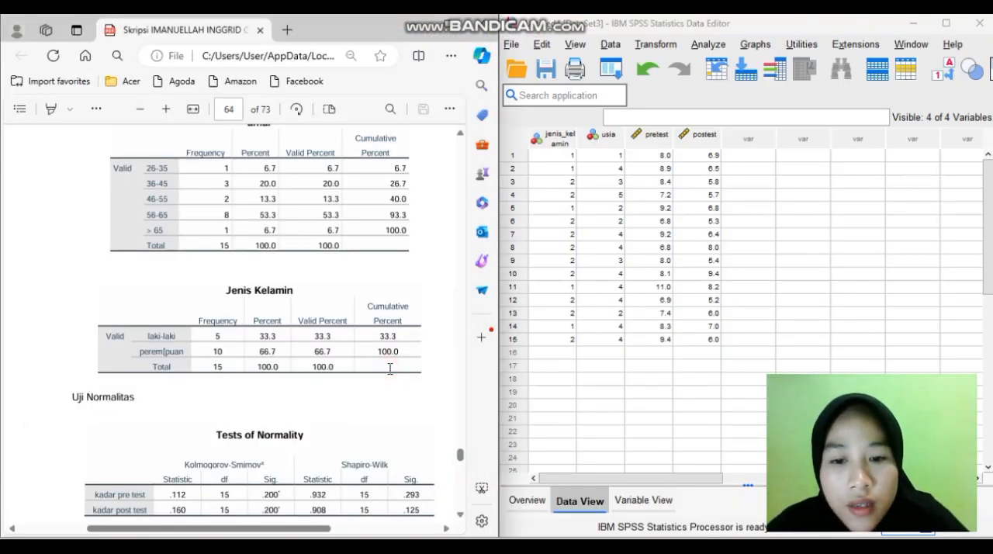
pyautogui.scroll(-2, 450, 431)
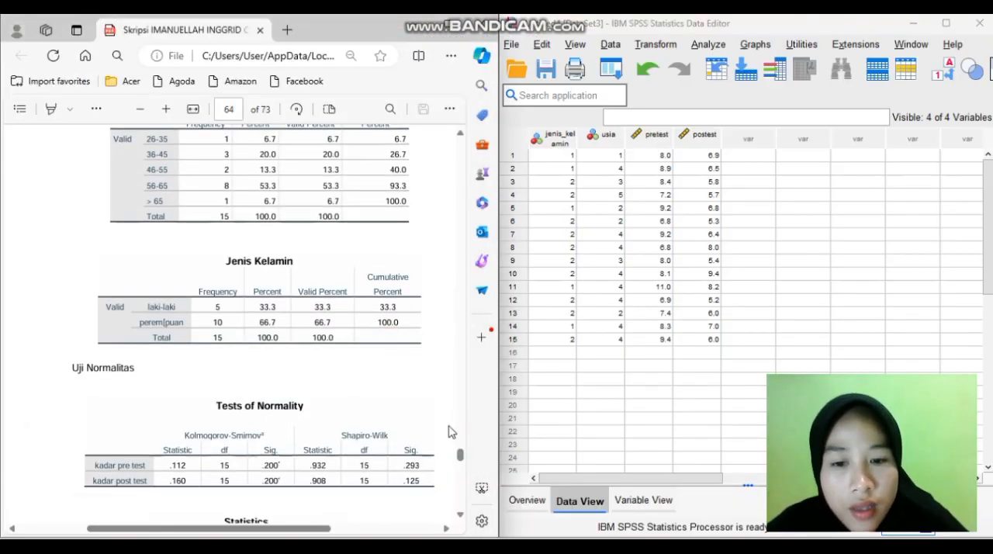
pyautogui.scroll(-1, 450, 432)
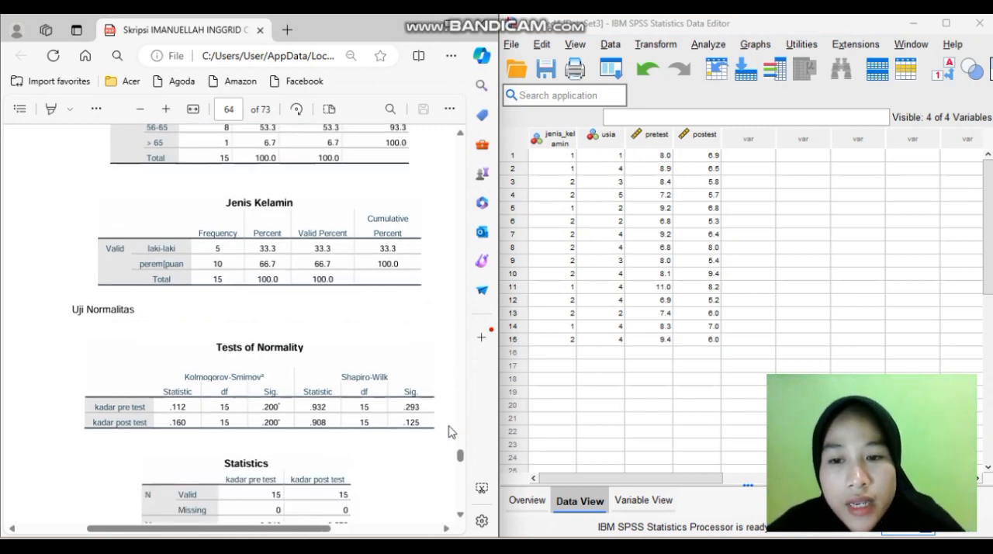
pyautogui.scroll(-1, 320, 336)
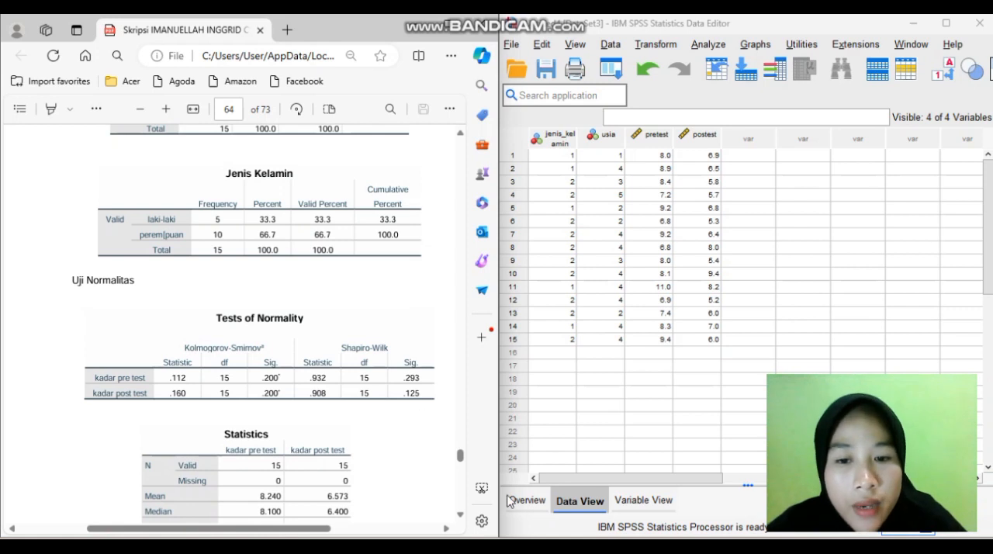
pyautogui.moveTo(459, 454); pyautogui.dragTo(463, 459)
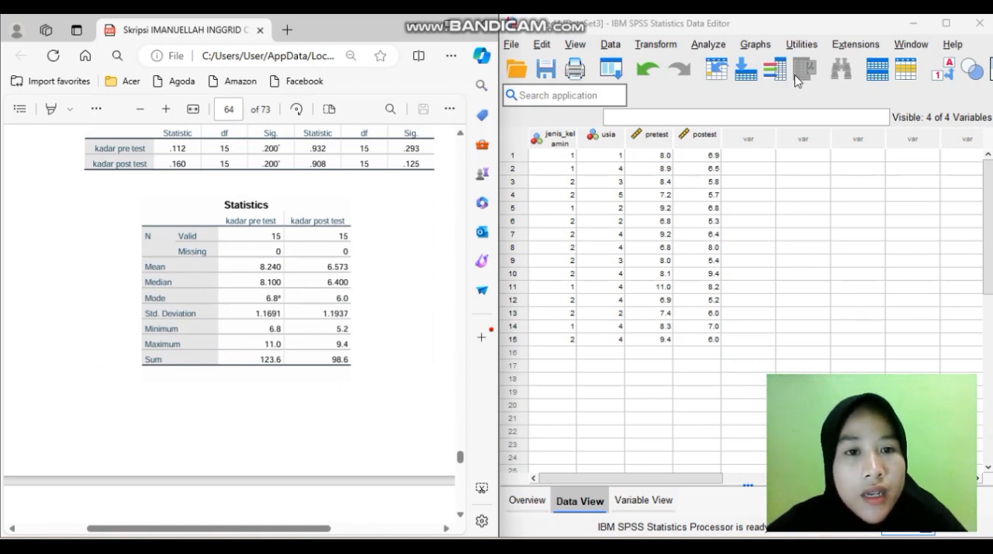
# Start a Frequencies analysis and request the mean, median, mode and sum as central tendency statistics
pyautogui.click(709, 44)
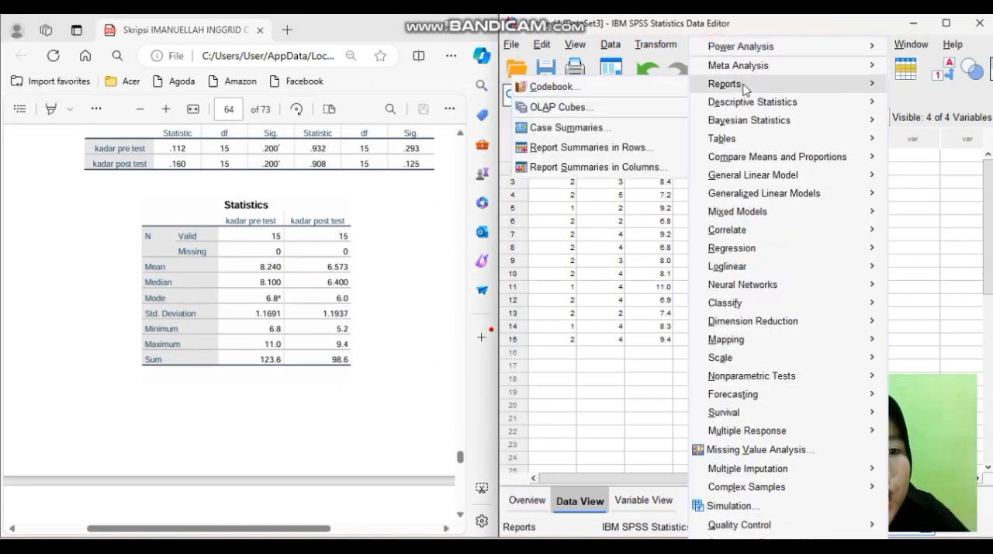
pyautogui.moveTo(765, 108)
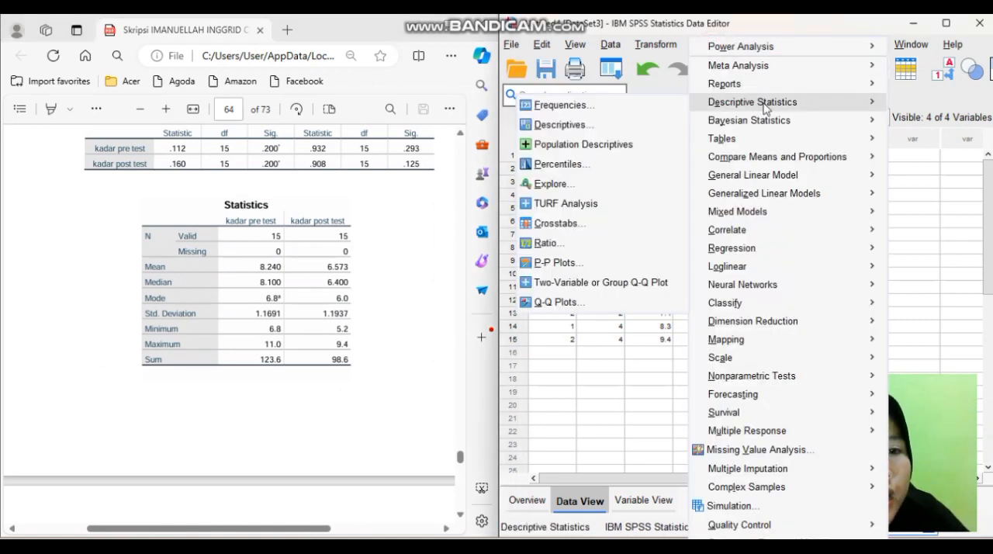
pyautogui.click(671, 104)
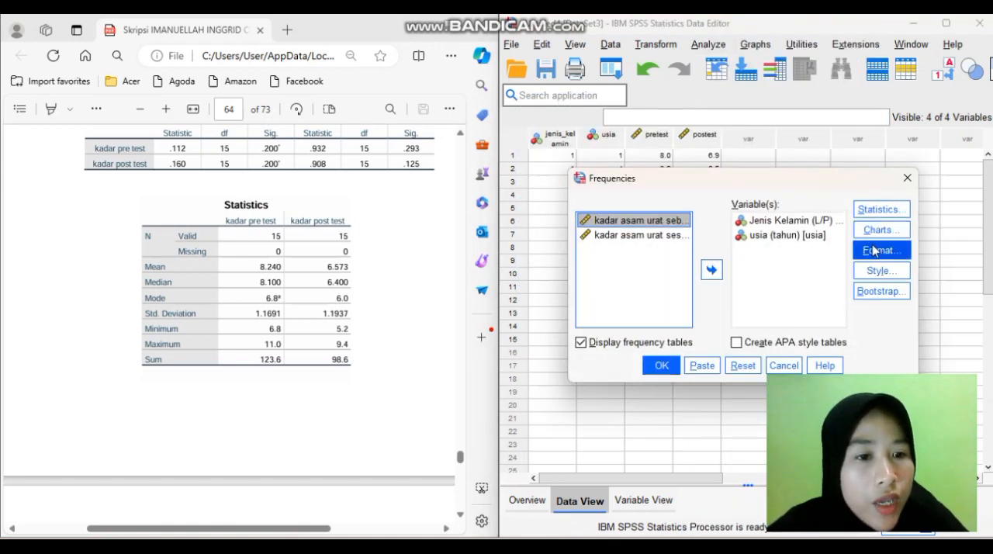
pyautogui.click(875, 250)
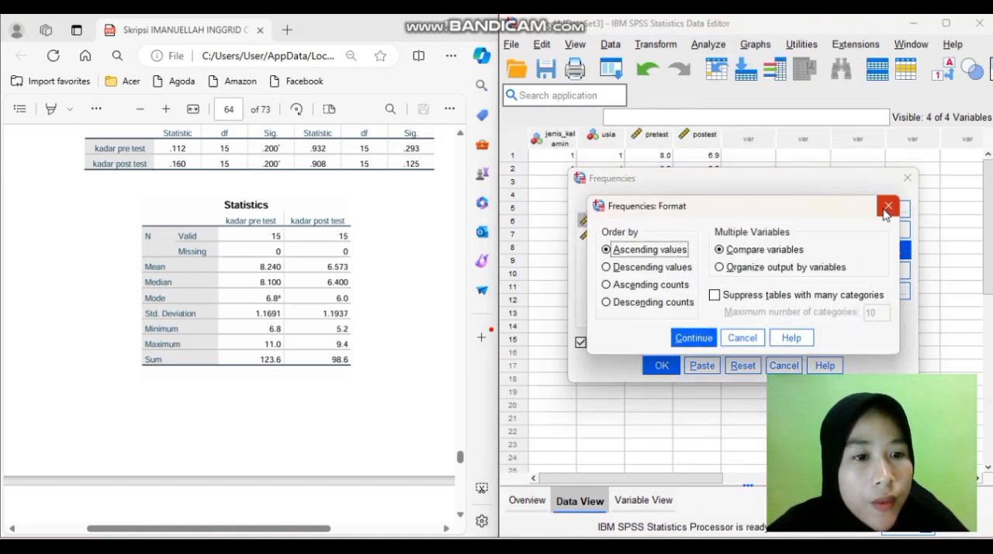
pyautogui.click(888, 207)
pyautogui.click(886, 210)
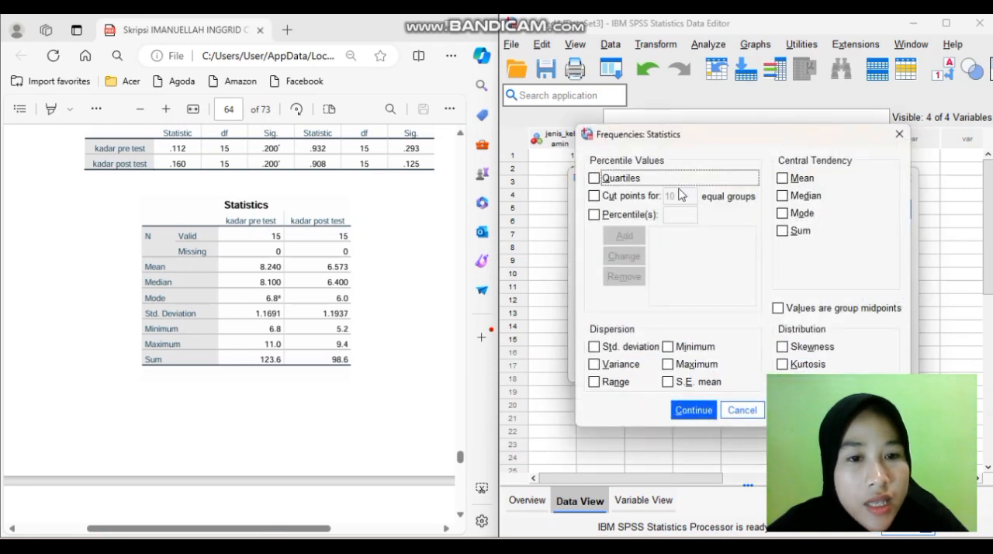
pyautogui.click(781, 178)
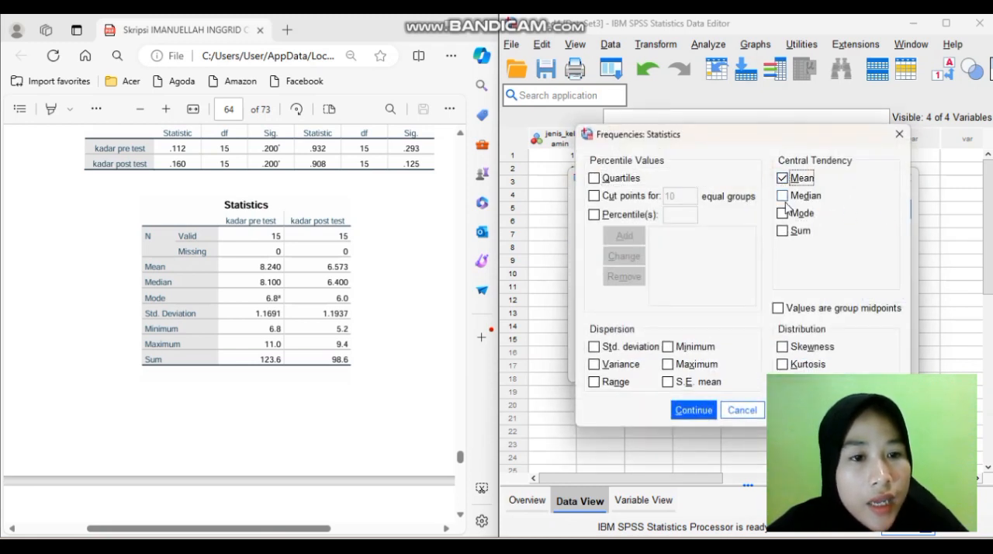
pyautogui.click(783, 197)
pyautogui.click(783, 213)
pyautogui.click(785, 199)
pyautogui.click(784, 197)
pyautogui.click(784, 231)
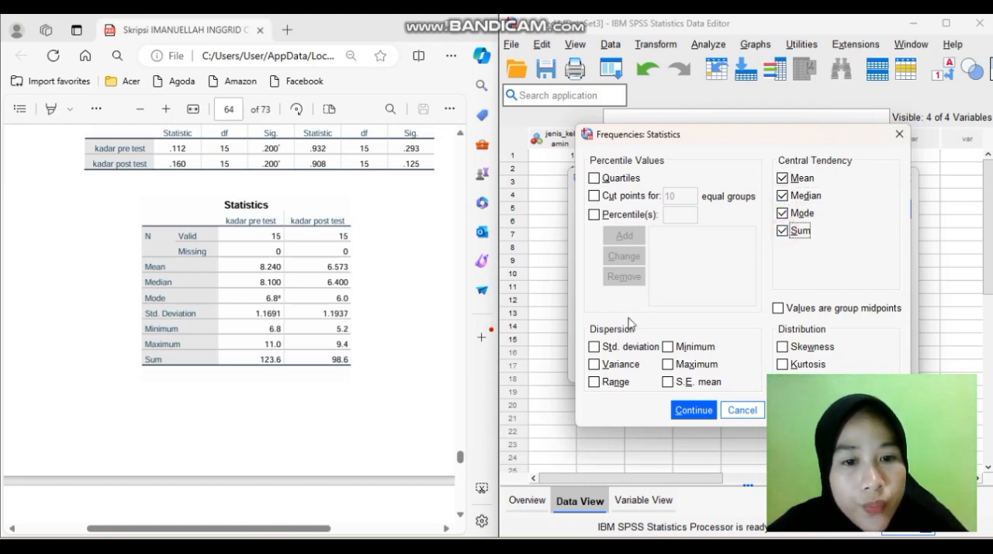
# Add the standard deviation, variance, range, minimum, maximum and S.E. mean to the Frequencies statistics and accept them
pyautogui.click(595, 347)
pyautogui.click(595, 364)
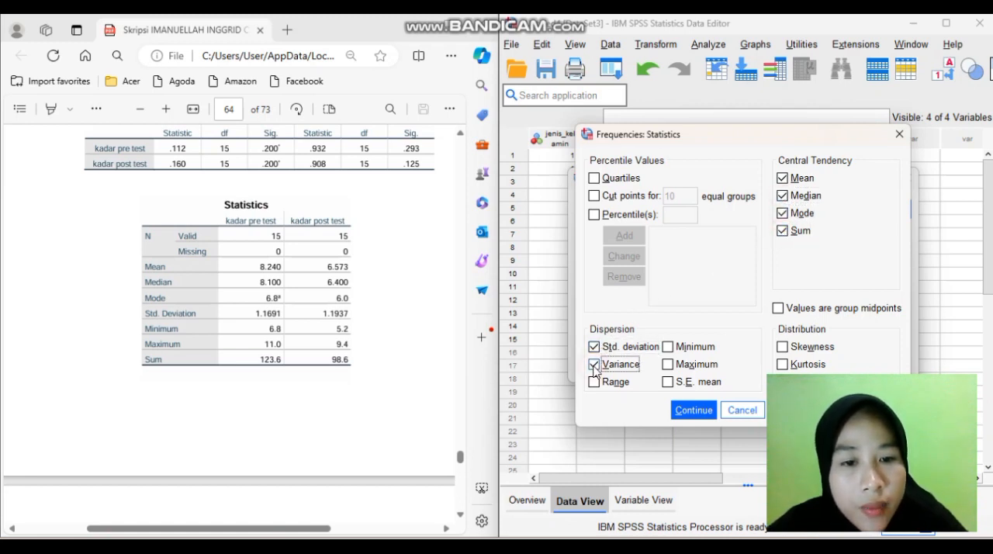
pyautogui.click(594, 382)
pyautogui.click(667, 347)
pyautogui.click(668, 364)
pyautogui.click(667, 382)
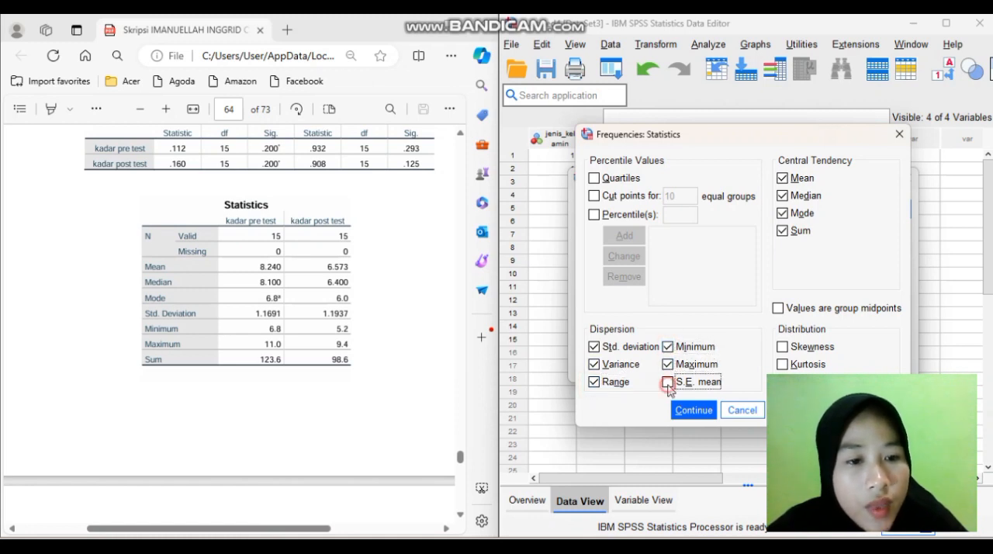
pyautogui.click(693, 409)
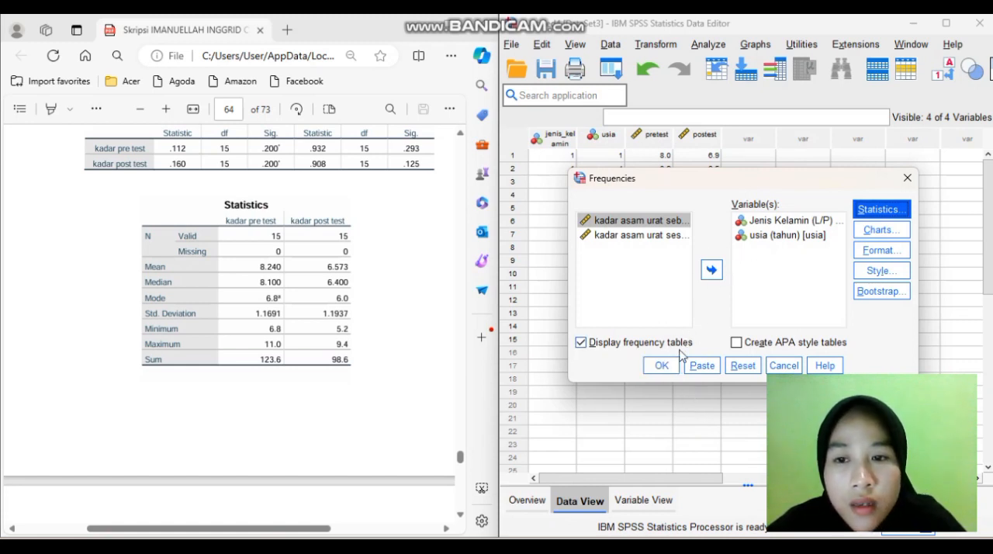
# Remove Jenis Kelamin and usia from the variables of the Frequencies analysis
pyautogui.click(756, 237)
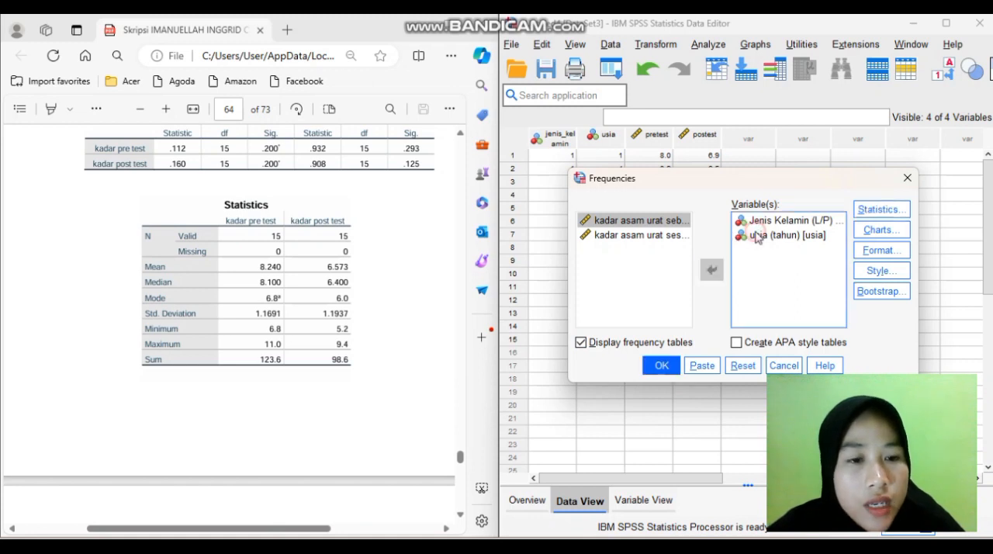
pyautogui.click(756, 237)
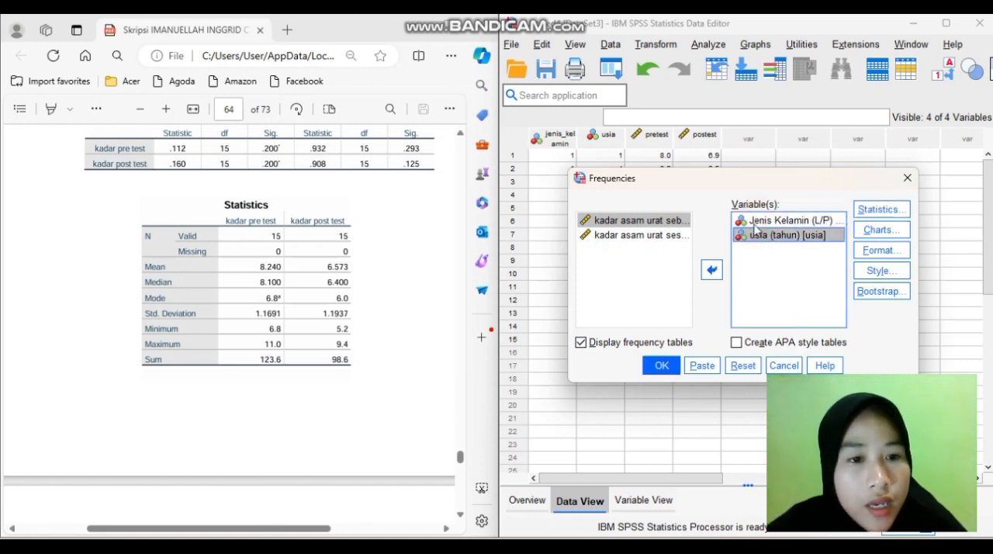
pyautogui.keyDown('shift'); pyautogui.click(755, 224); pyautogui.keyUp('shift')
pyautogui.click(711, 269)
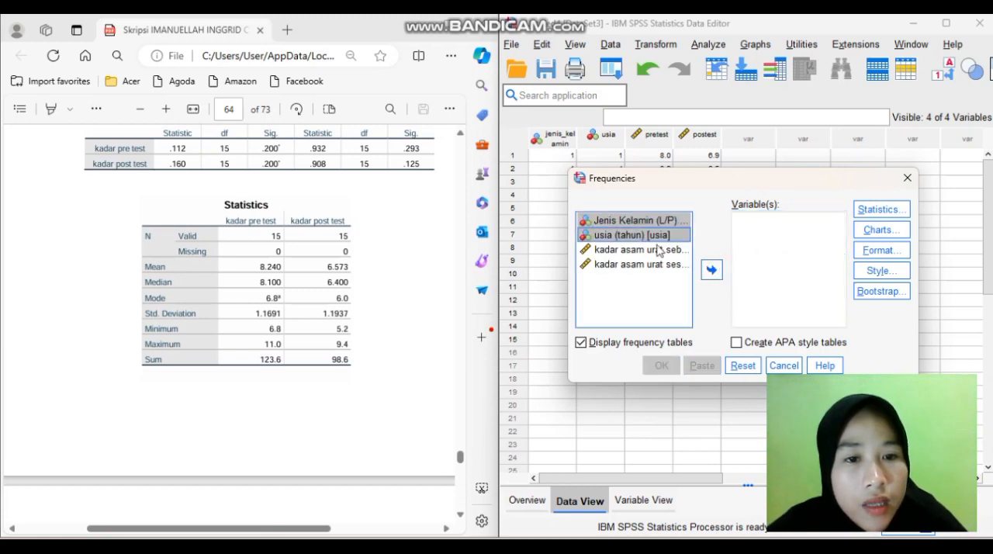
# Set both kadar asam urat variables as the Frequencies variables and run the analysis
pyautogui.keyDown('shift'); pyautogui.click(643, 249); pyautogui.keyUp('shift')
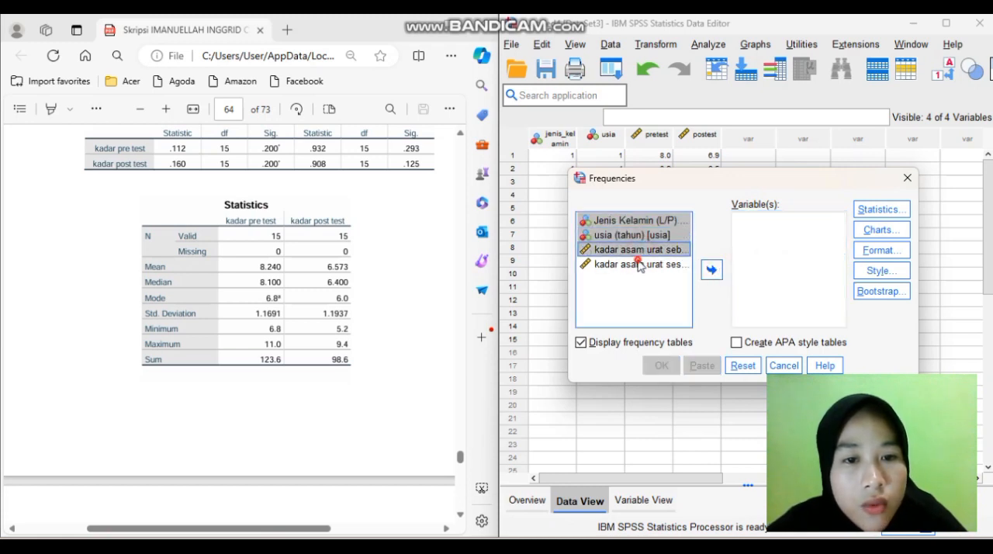
pyautogui.keyDown('shift'); pyautogui.click(638, 265); pyautogui.keyUp('shift')
pyautogui.keyDown('ctrl'); pyautogui.click(634, 236); pyautogui.keyUp('ctrl')
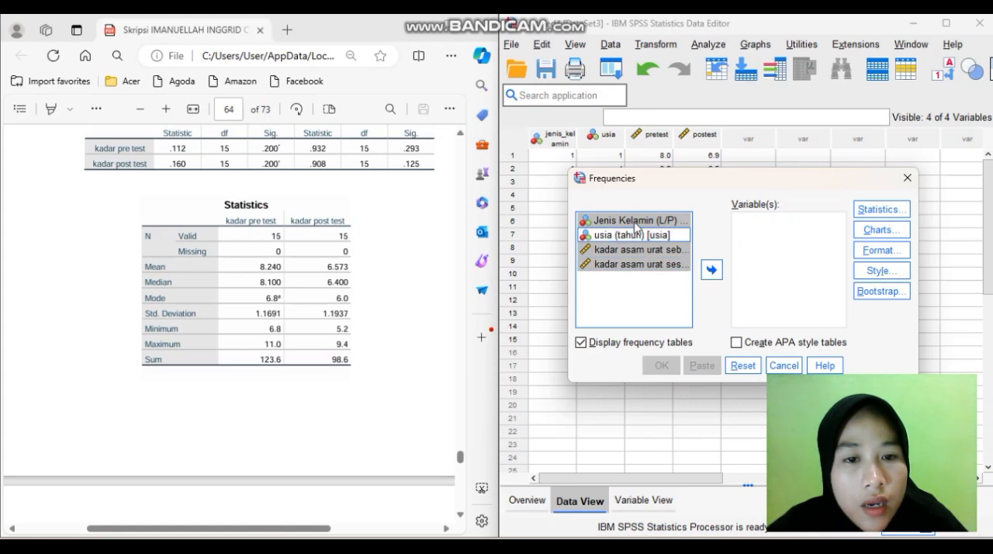
pyautogui.keyDown('ctrl'); pyautogui.click(635, 225); pyautogui.keyUp('ctrl')
pyautogui.click(711, 269)
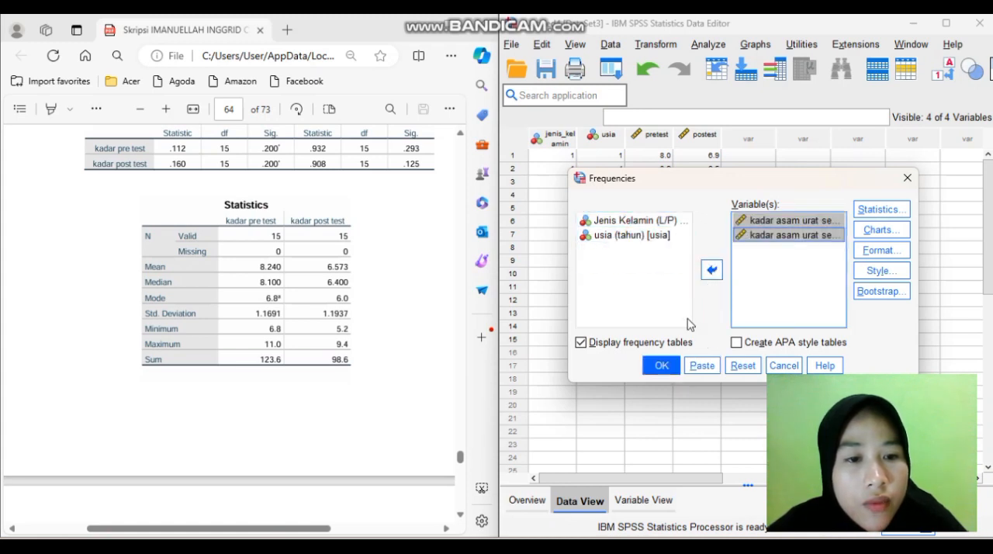
pyautogui.click(661, 366)
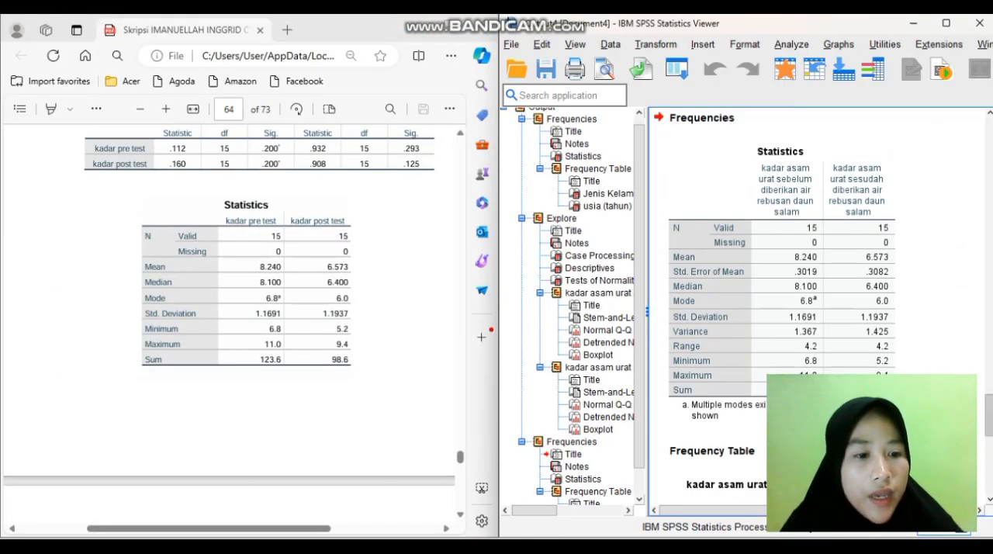
# Compare the output Statistics table with the one in the thesis and examine the thesis frequency tables for kadar pre test and post test
pyautogui.scroll(-1, 940, 267)
pyautogui.scroll(-1, 807, 310)
pyautogui.scroll(2, 807, 310)
pyautogui.scroll(-2, 807, 310)
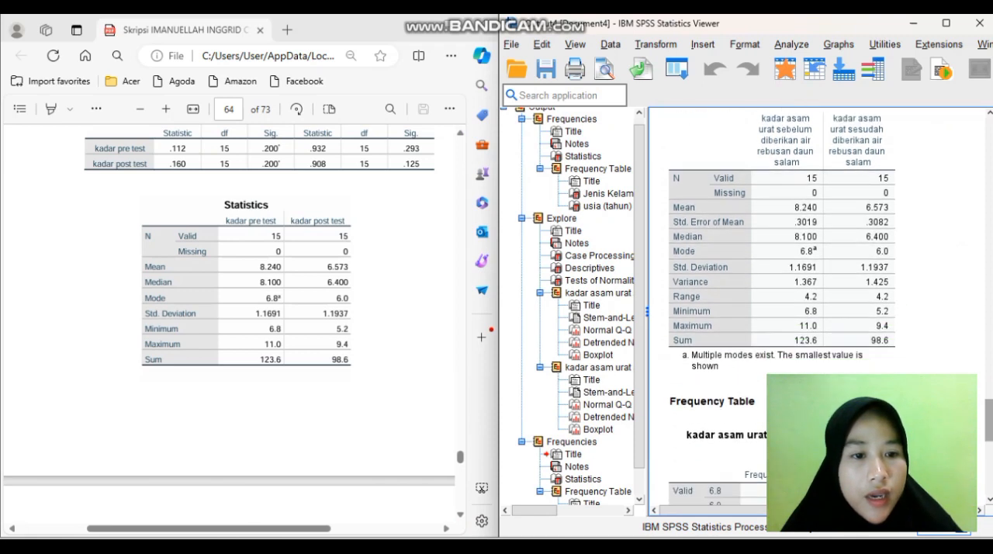
pyautogui.scroll(1, 807, 310)
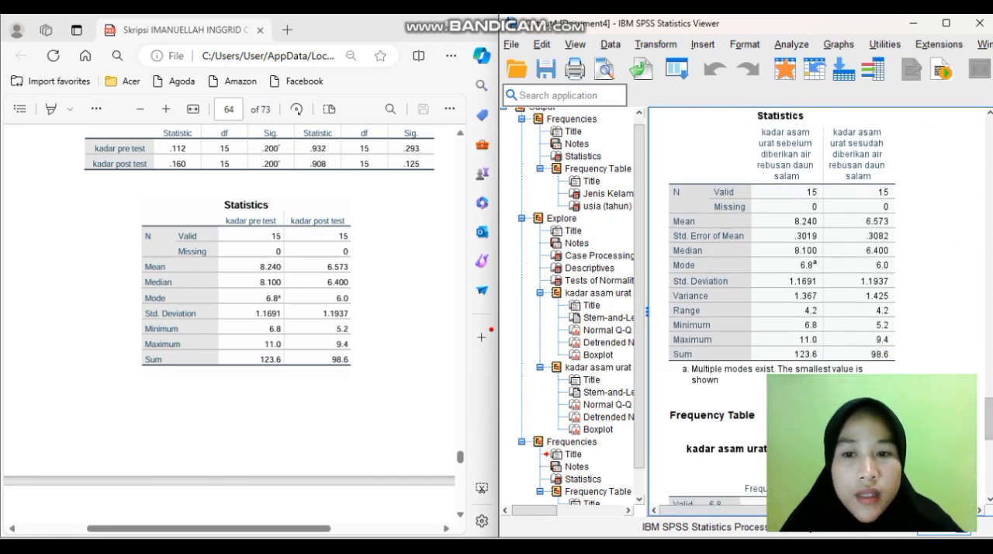
pyautogui.click(419, 272)
pyautogui.scroll(-1, 423, 273)
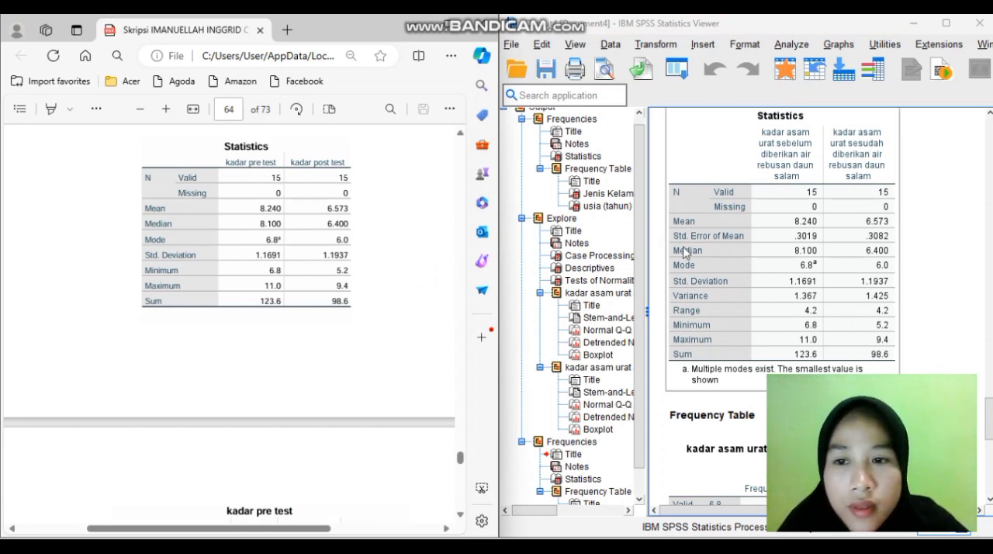
pyautogui.click(756, 359)
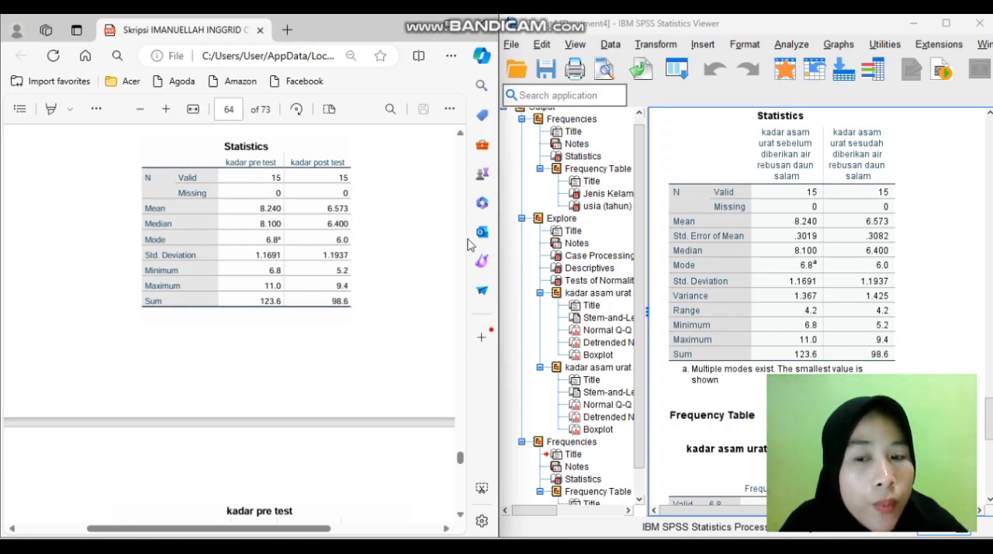
pyautogui.click(752, 163)
pyautogui.click(914, 237)
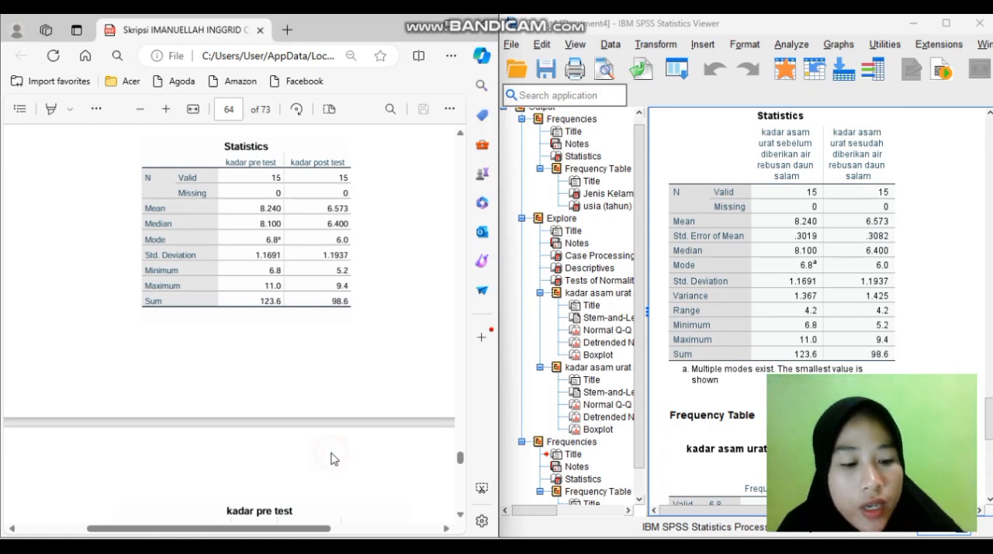
pyautogui.scroll(-2, 330, 459)
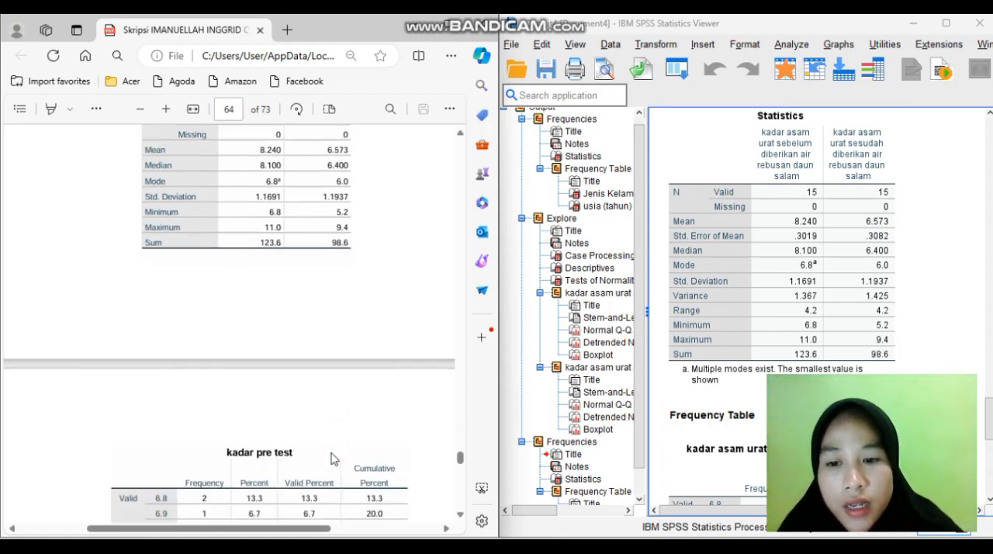
pyautogui.moveTo(458, 464); pyautogui.dragTo(458, 465)
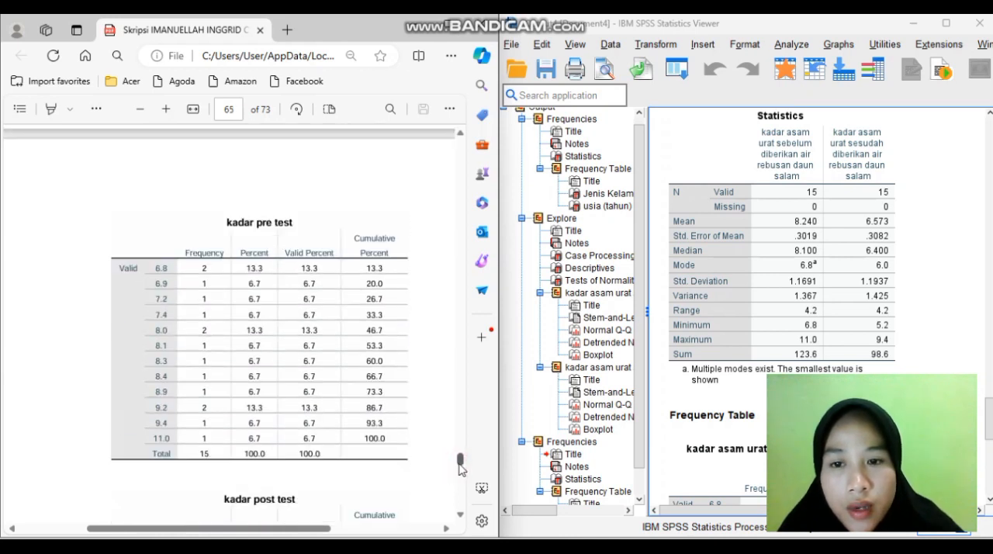
pyautogui.scroll(-1, 357, 470)
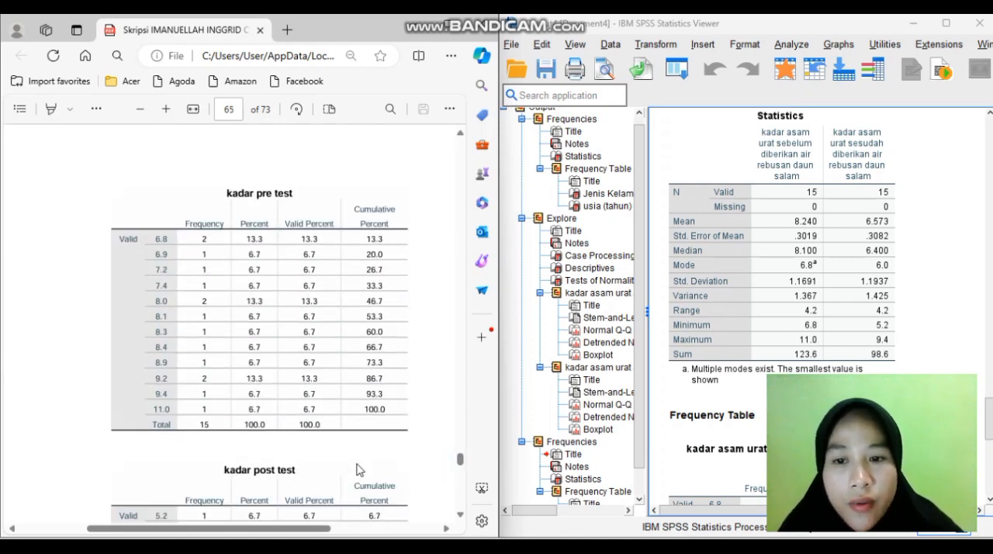
pyautogui.scroll(-4, 357, 469)
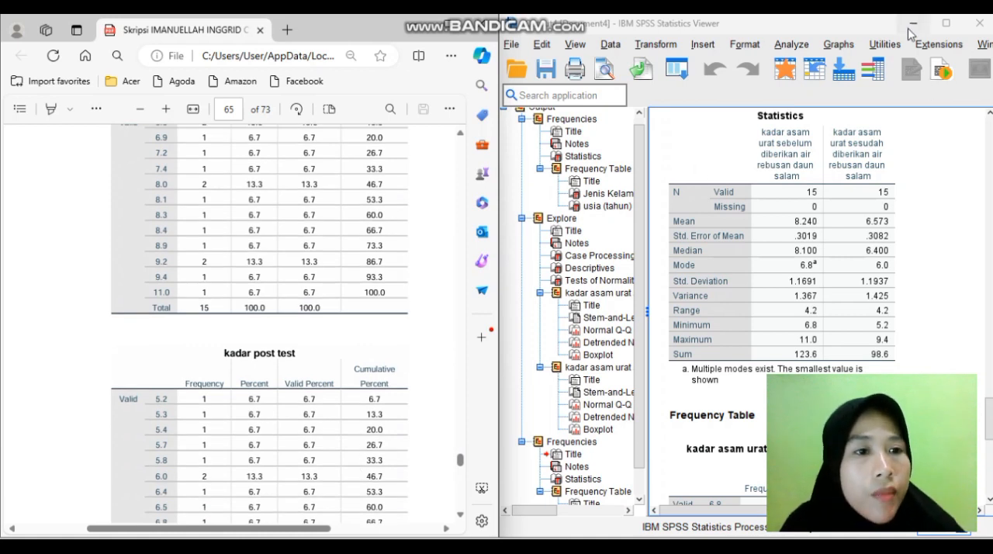
# Reopen the Frequencies statistics options and clear Std. deviation, Variance, Range, Minimum, Maximum and S.E. mean
pyautogui.click(909, 26)
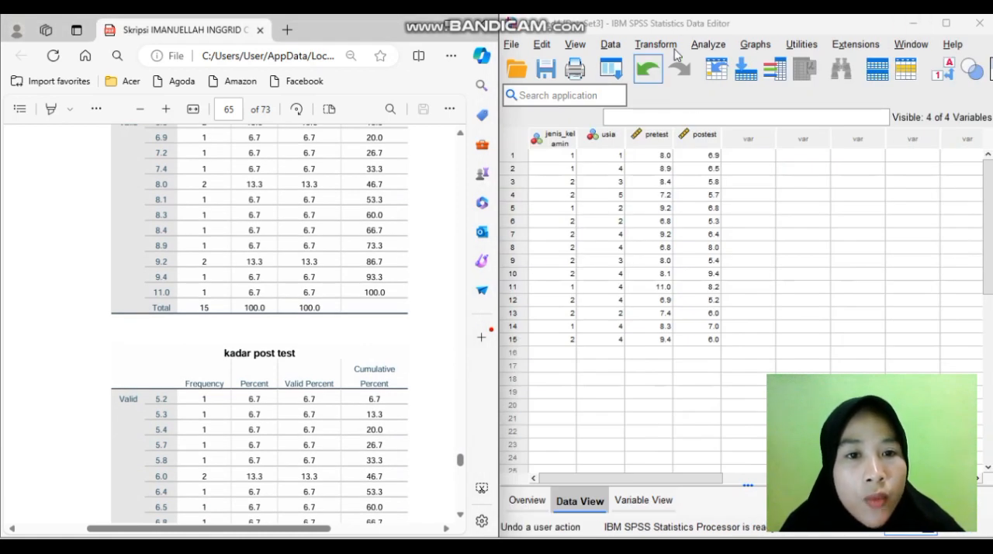
pyautogui.click(707, 45)
pyautogui.moveTo(770, 129)
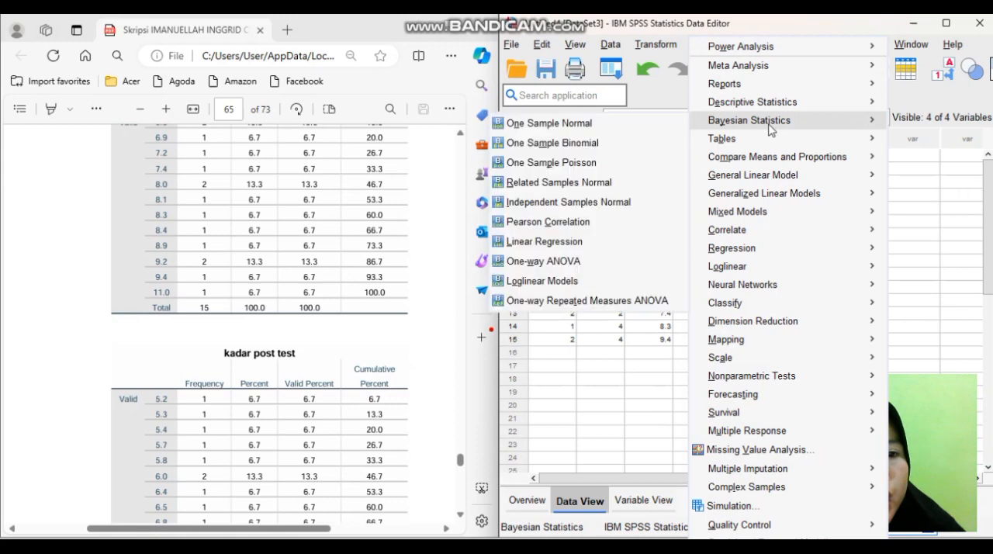
pyautogui.moveTo(781, 106)
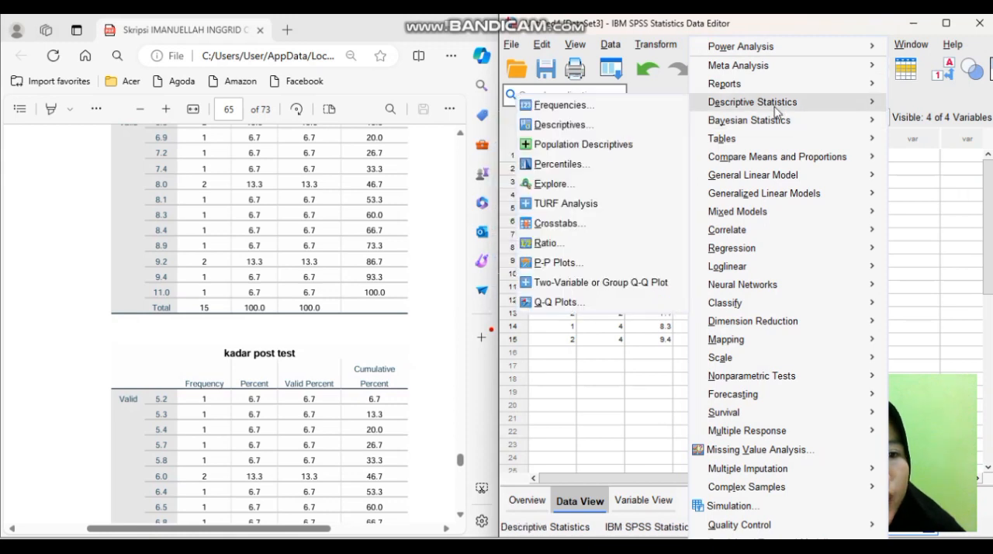
pyautogui.click(672, 111)
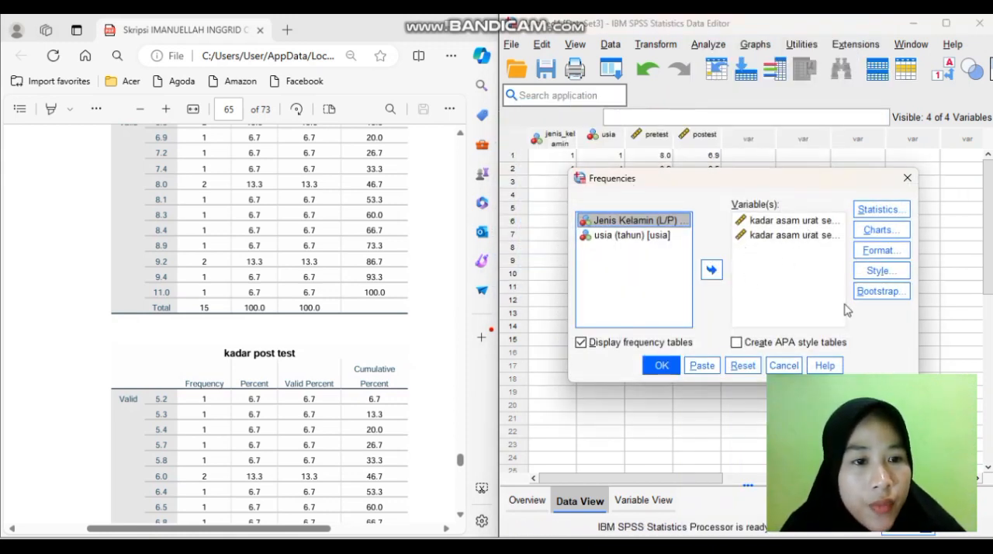
pyautogui.click(880, 209)
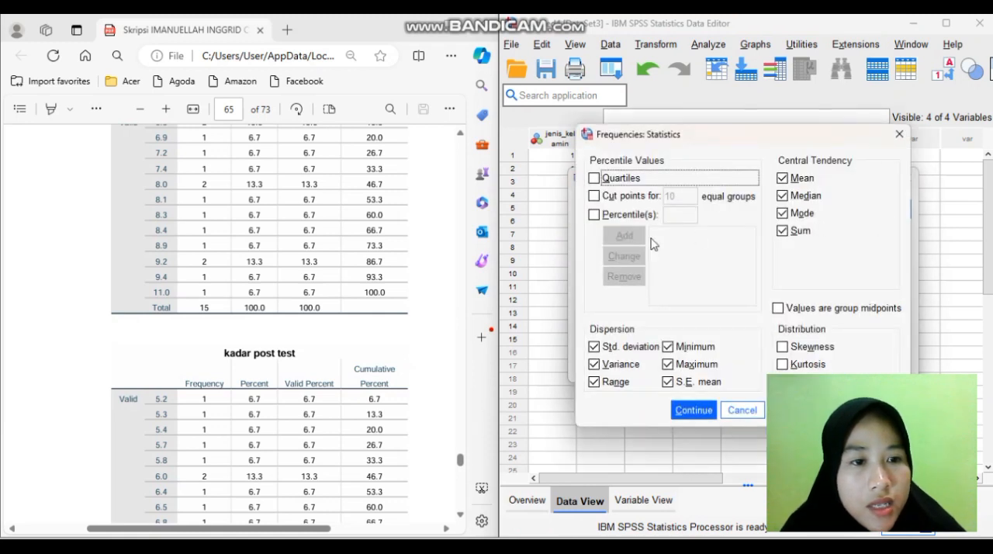
pyautogui.click(594, 348)
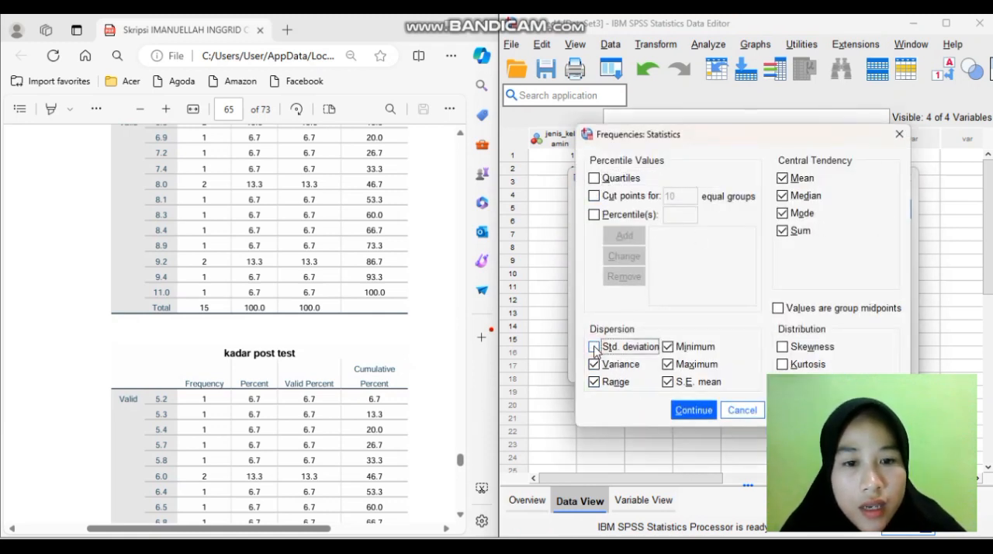
pyautogui.click(594, 364)
pyautogui.click(596, 382)
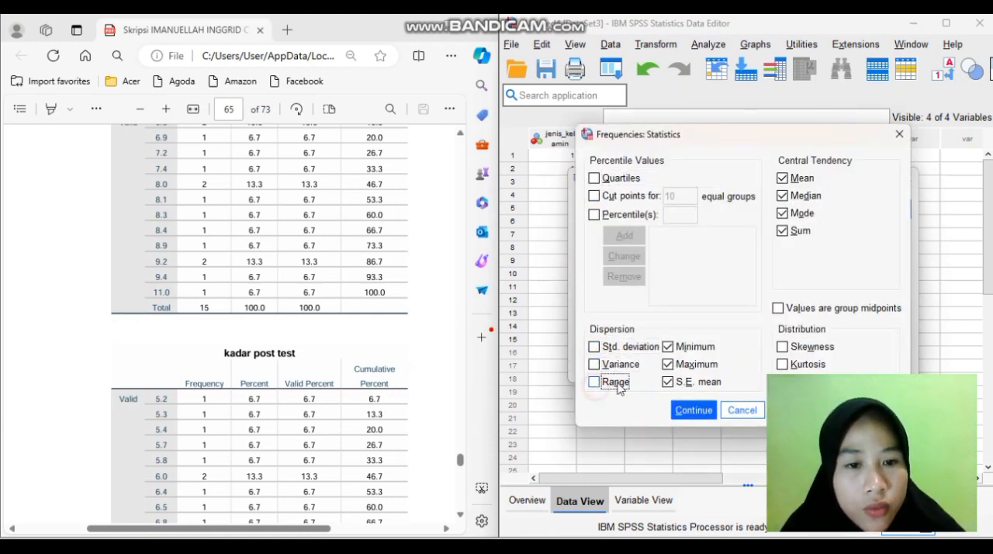
pyautogui.click(668, 363)
pyautogui.click(668, 363)
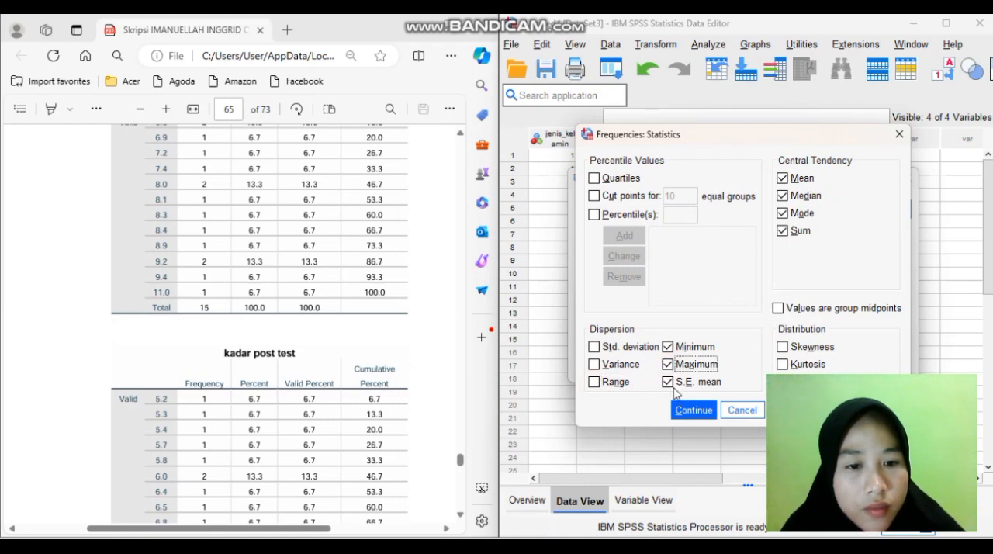
pyautogui.click(668, 364)
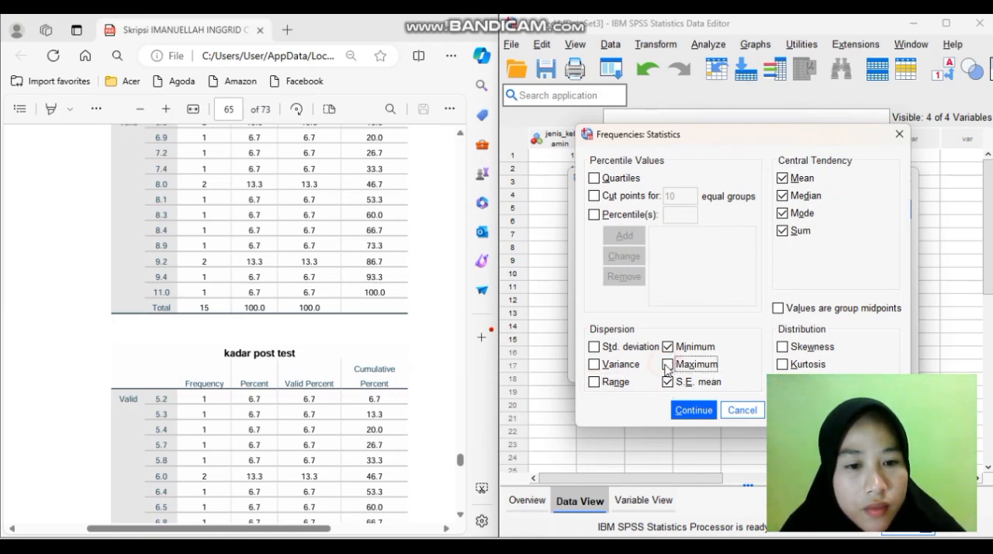
pyautogui.click(668, 382)
pyautogui.click(668, 347)
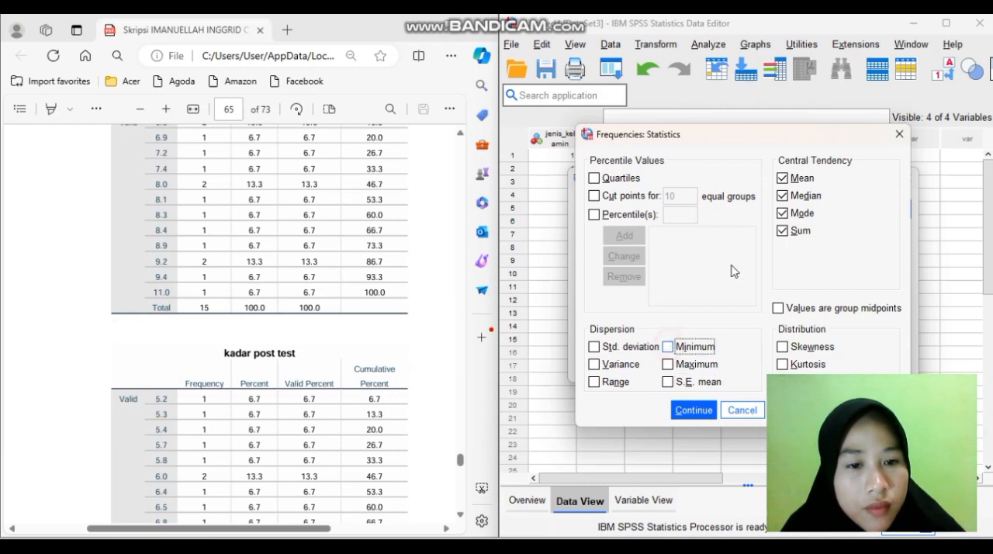
# Clear Mean, Median, Mode and Sum from the Frequencies statistics and run the analysis for both kadar asam urat variables
pyautogui.click(790, 231)
pyautogui.click(783, 213)
pyautogui.click(782, 178)
pyautogui.click(782, 195)
pyautogui.click(782, 214)
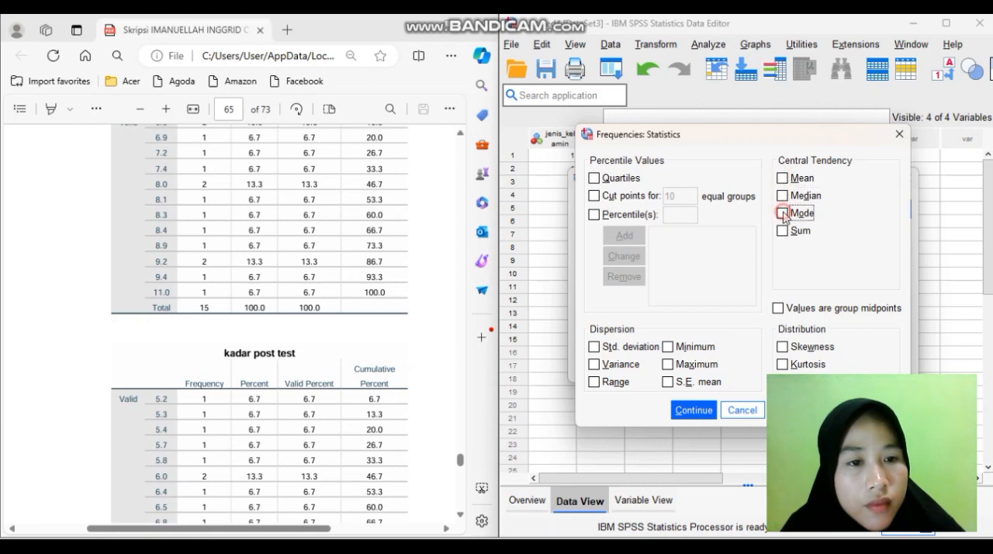
pyautogui.click(692, 409)
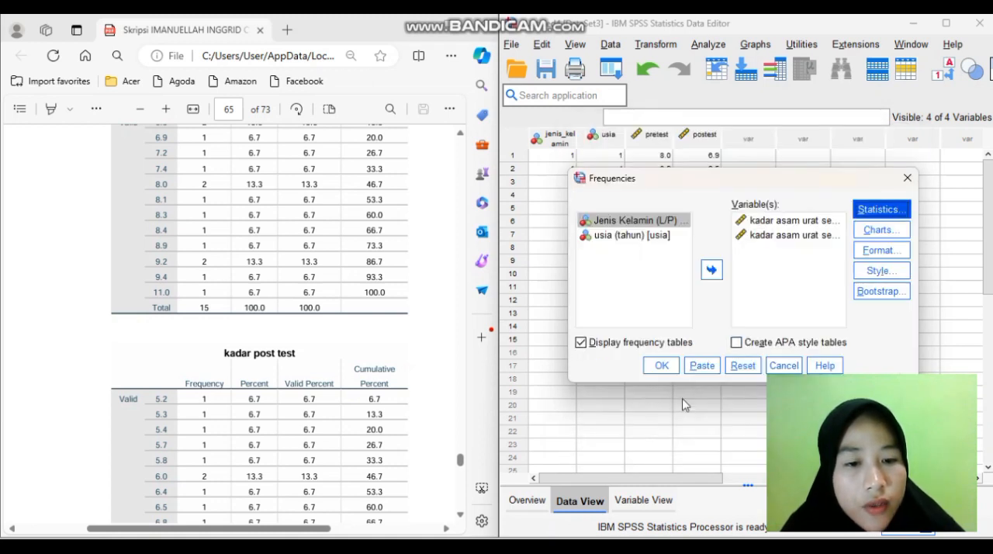
pyautogui.click(664, 371)
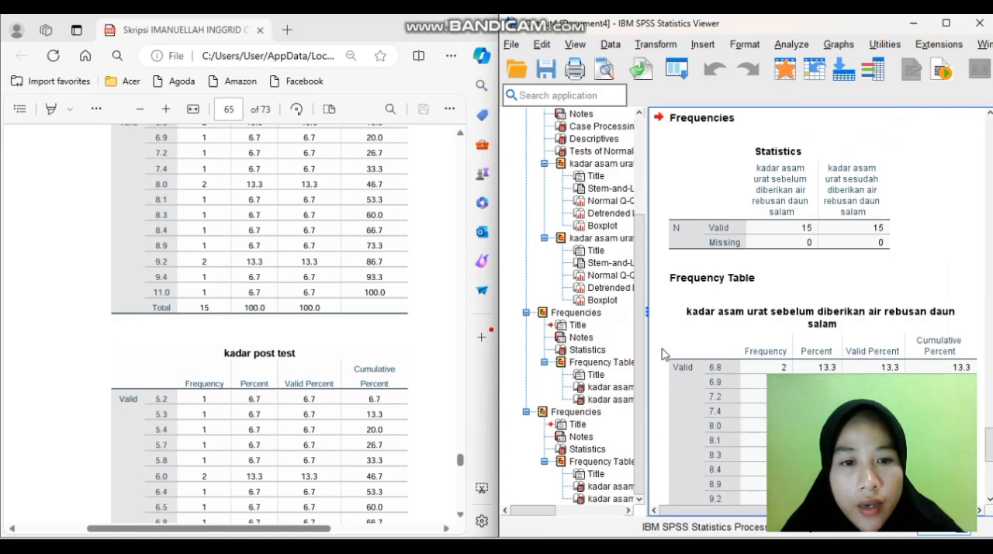
# Compare the output frequency table for kadar asam urat sebelum with the thesis table for kadar pre test
pyautogui.click(916, 275)
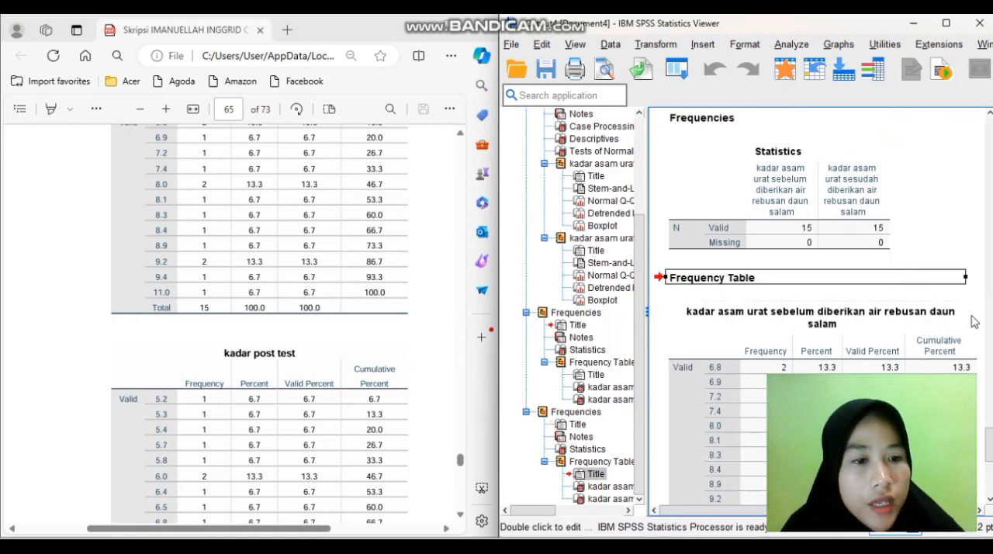
pyautogui.click(982, 284)
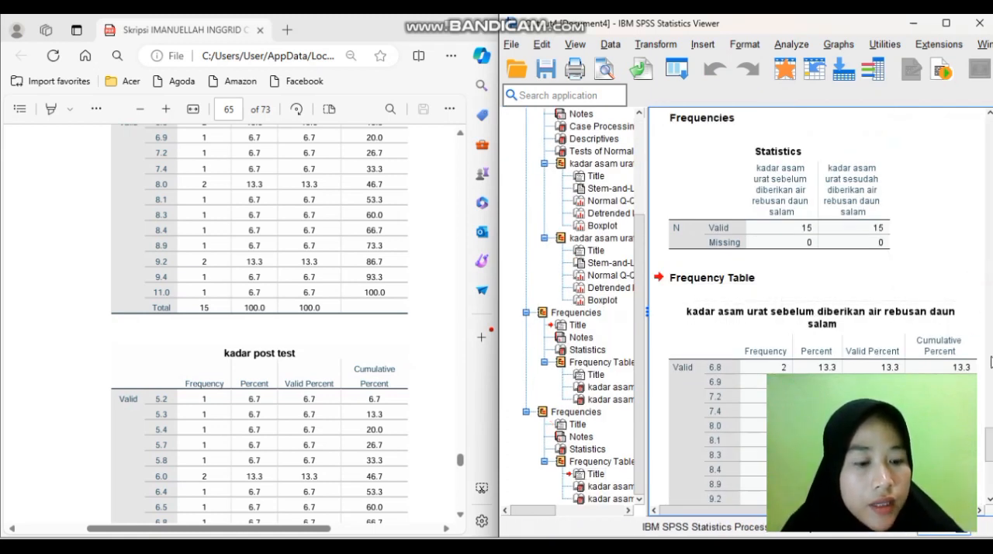
pyautogui.scroll(-3, 992, 361)
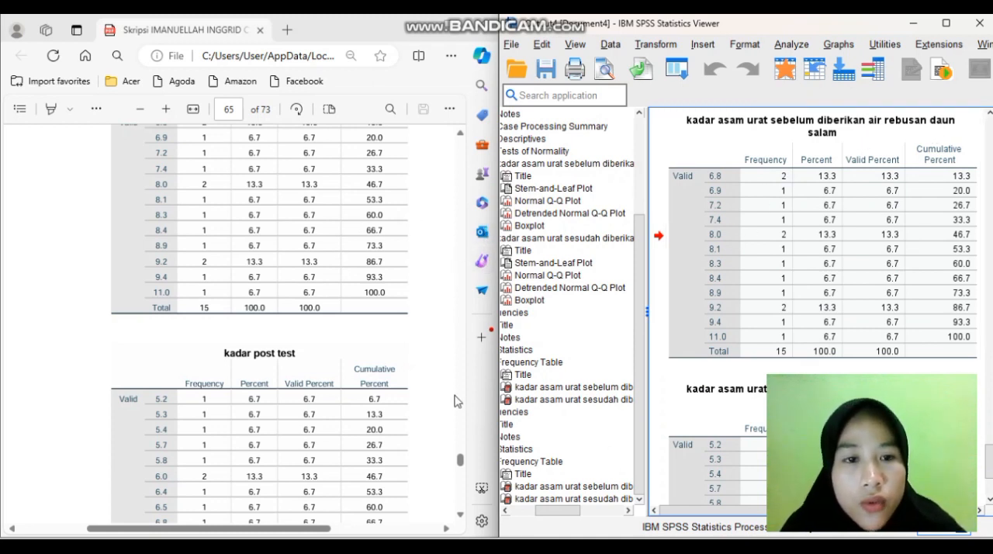
pyautogui.click(460, 427)
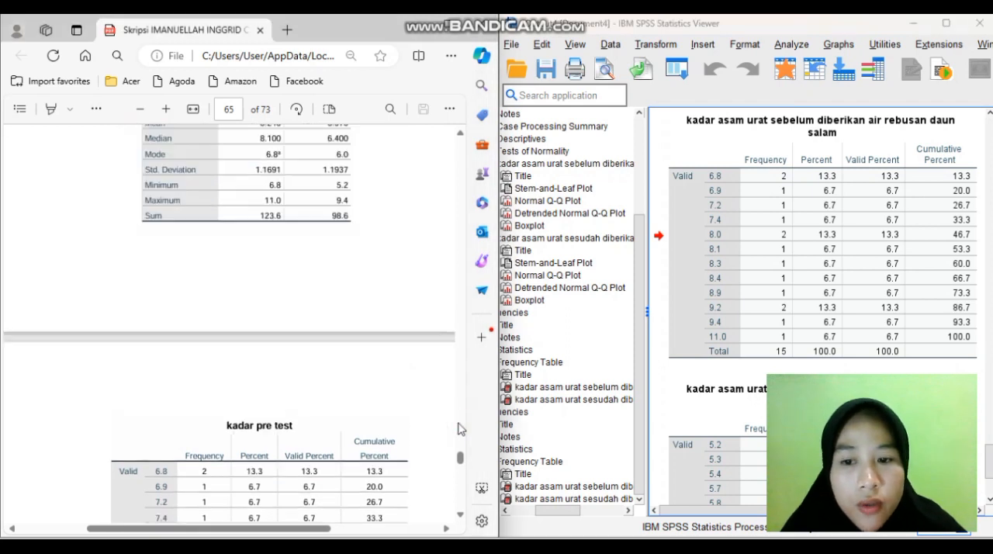
pyautogui.scroll(-2, 458, 428)
pyautogui.scroll(-2, 459, 428)
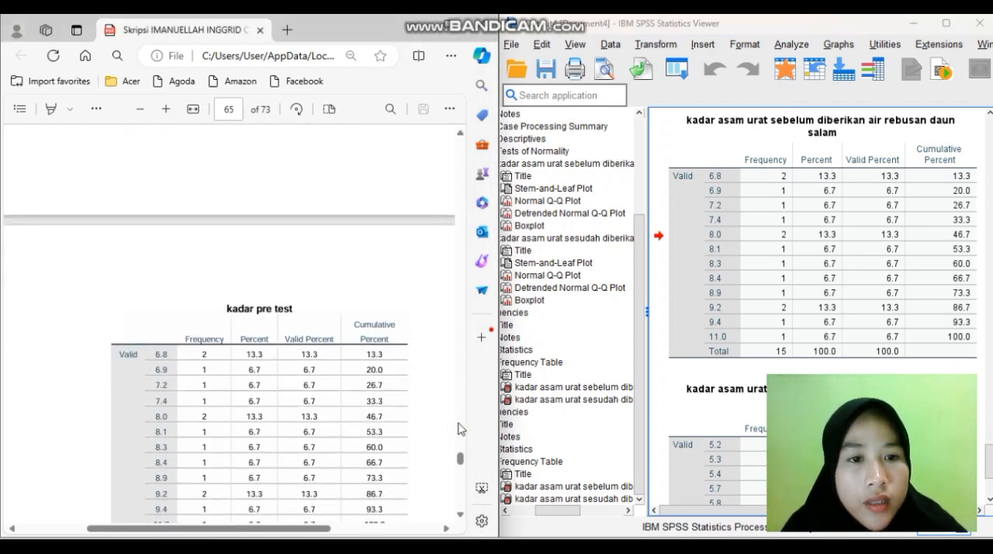
pyautogui.click(824, 220)
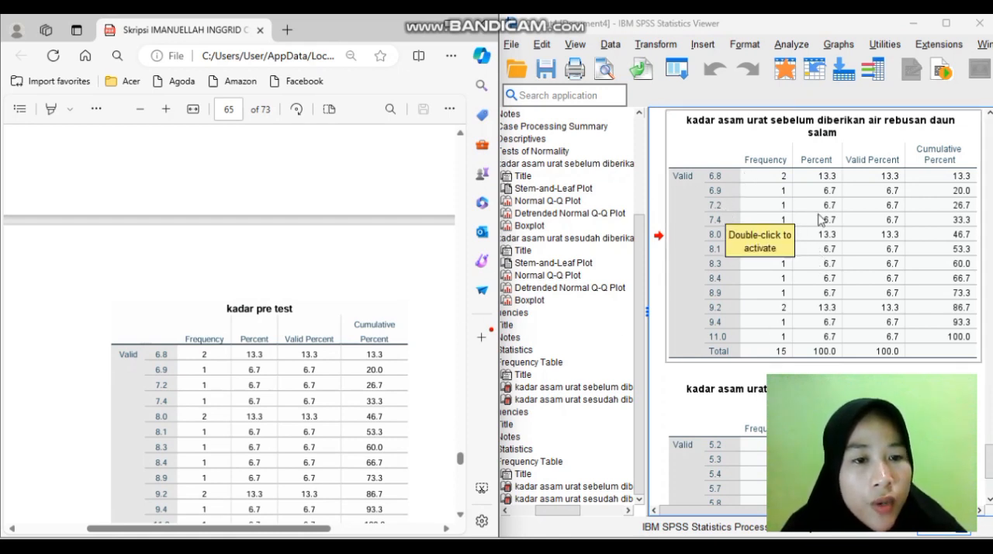
pyautogui.click(805, 277)
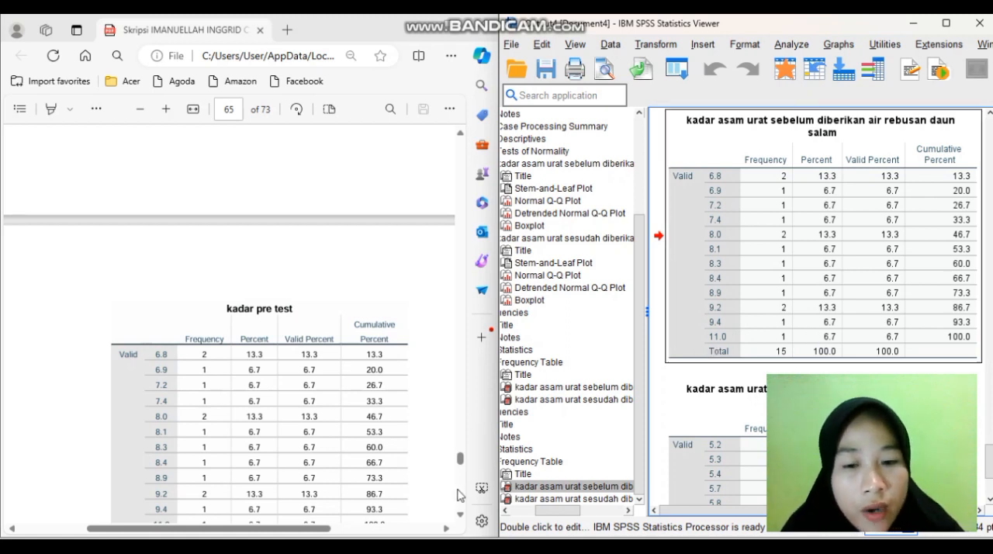
pyautogui.click(420, 469)
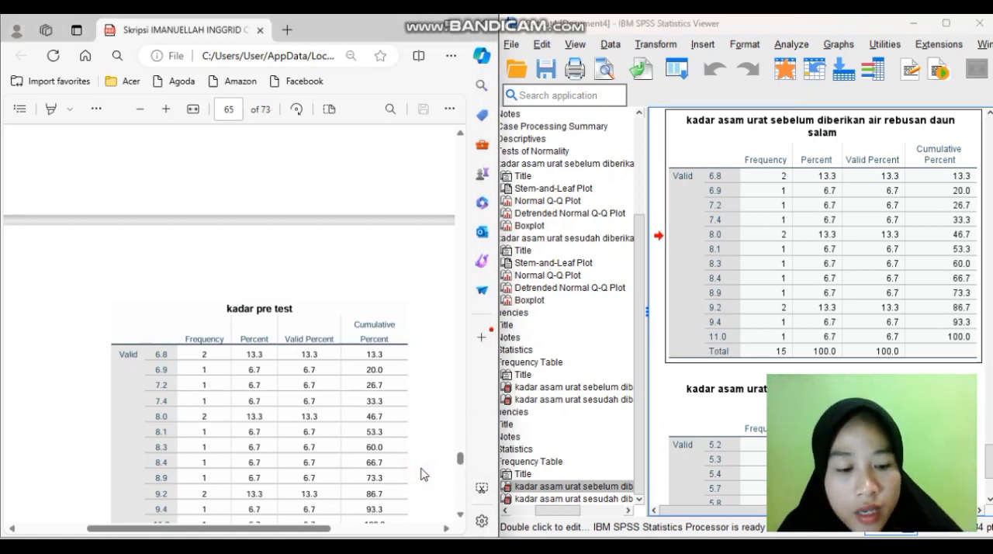
pyautogui.scroll(-3, 421, 470)
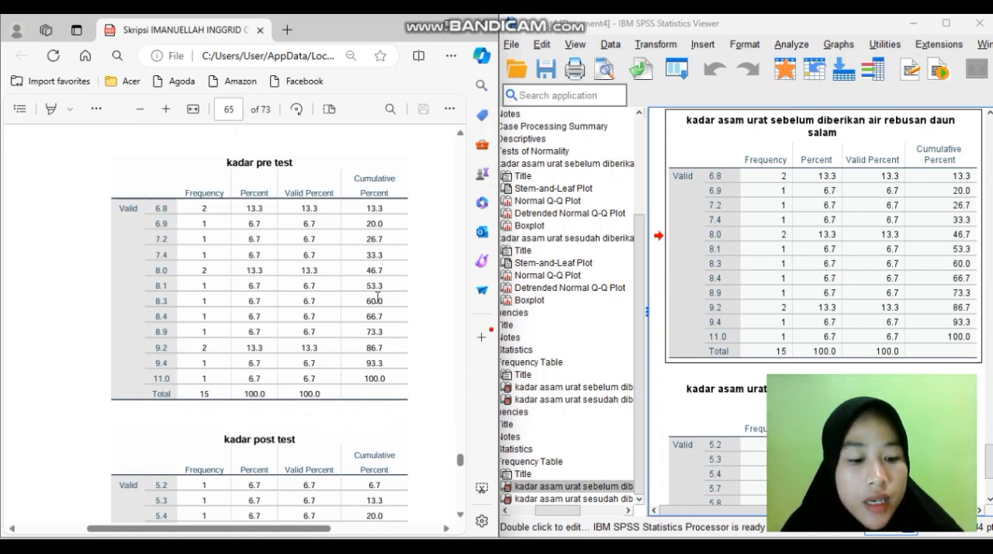
# Compare the output frequency table for kadar asam urat sesudah with the thesis table for kadar post test
pyautogui.scroll(-4, 378, 297)
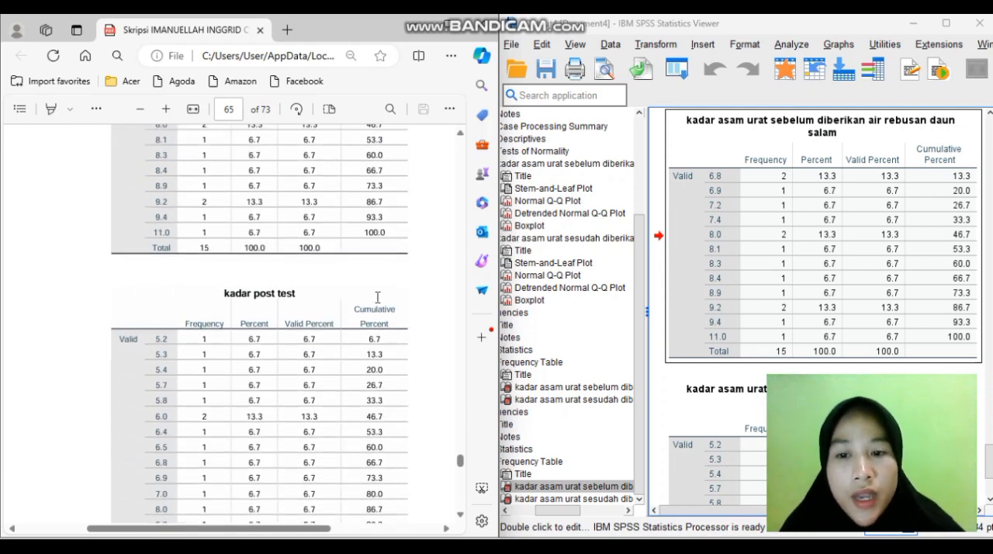
pyautogui.scroll(-1, 378, 297)
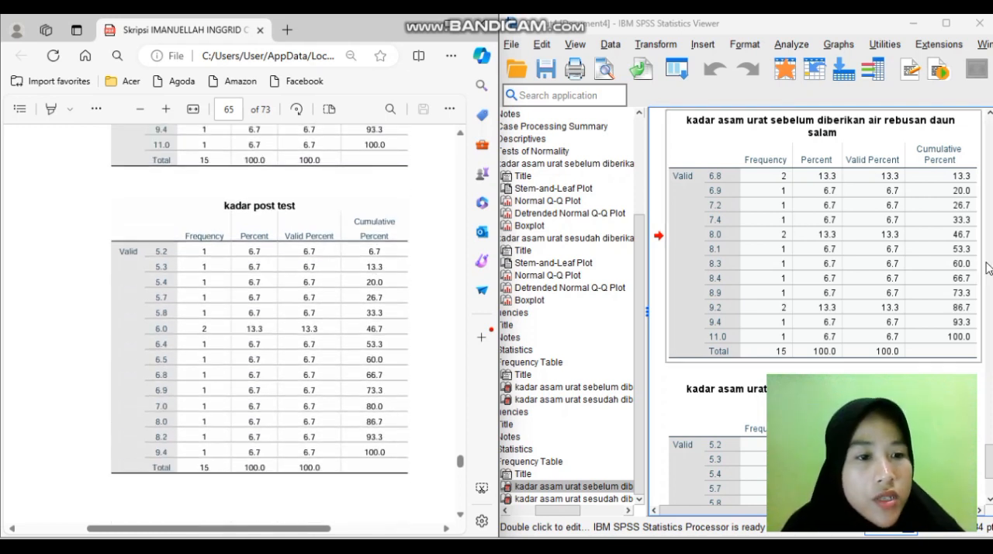
pyautogui.scroll(-5, 988, 268)
pyautogui.scroll(2, 990, 270)
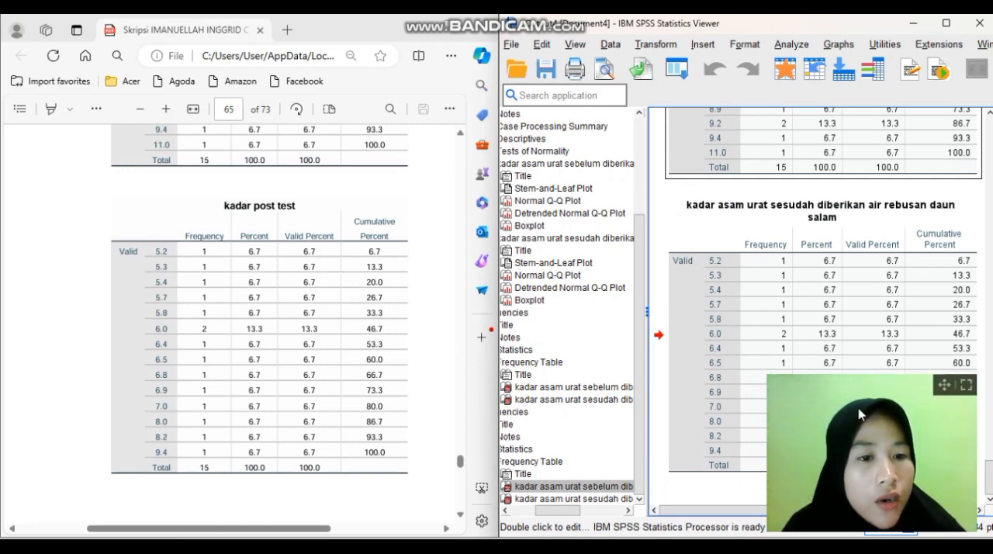
pyautogui.moveTo(941, 393); pyautogui.dragTo(696, 46)
pyautogui.click(714, 262)
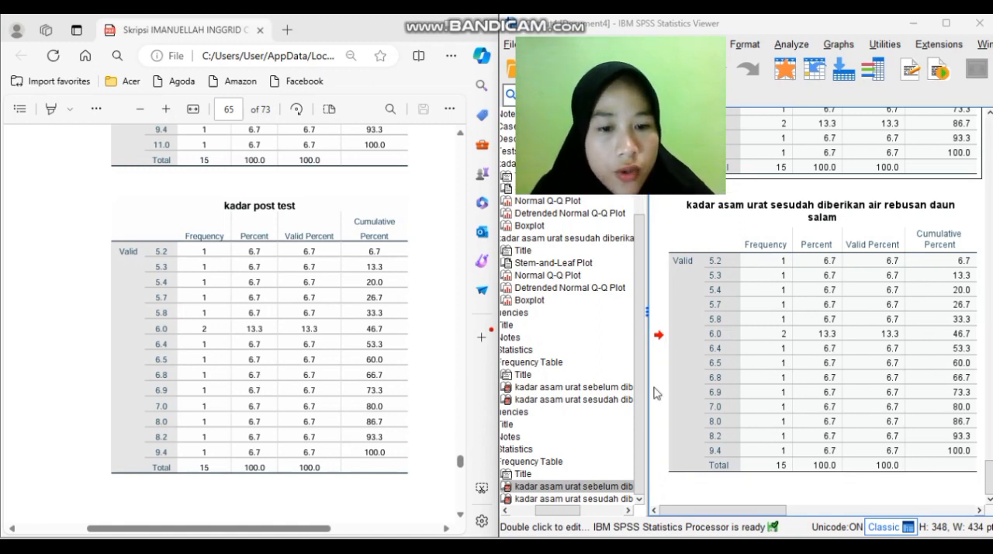
# Find the Paired Samples Test table on page 67 of the thesis PDF
pyautogui.scroll(-1, 398, 271)
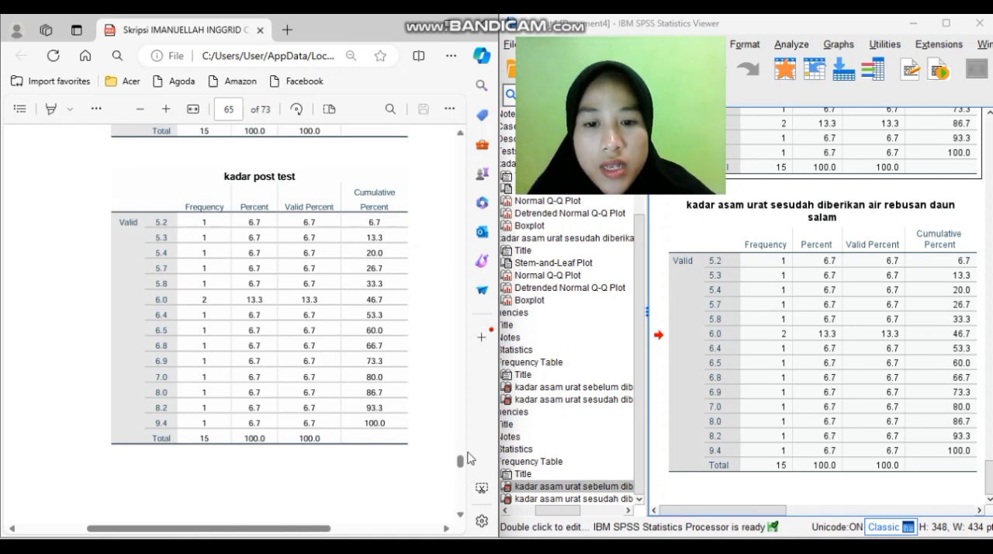
pyautogui.scroll(-2, 461, 463)
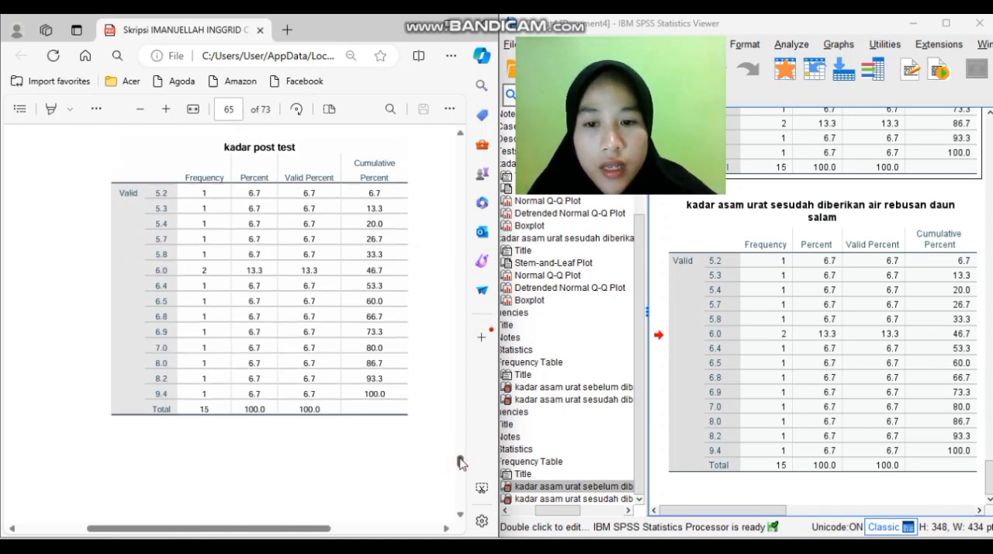
pyautogui.scroll(-5, 462, 463)
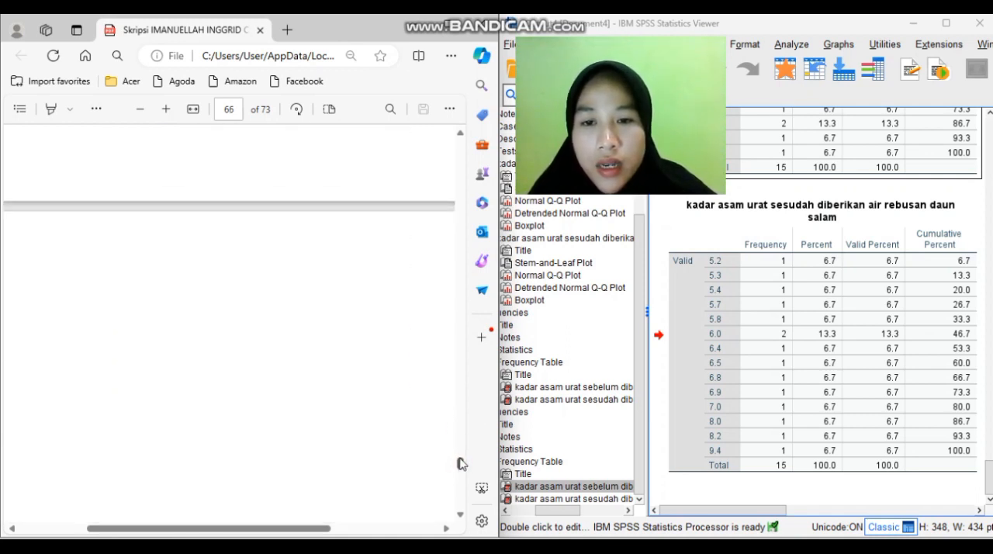
pyautogui.scroll(-3, 462, 464)
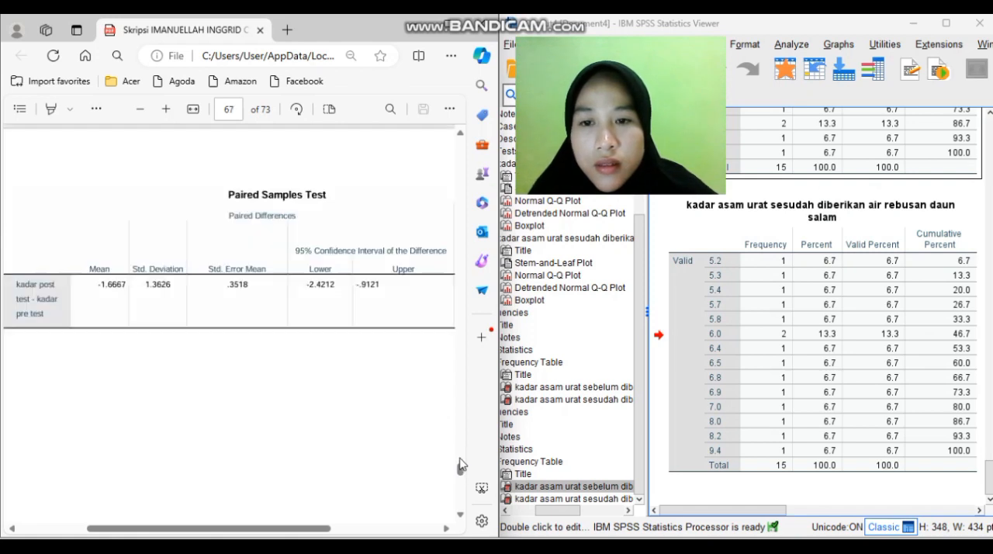
pyautogui.moveTo(602, 42)
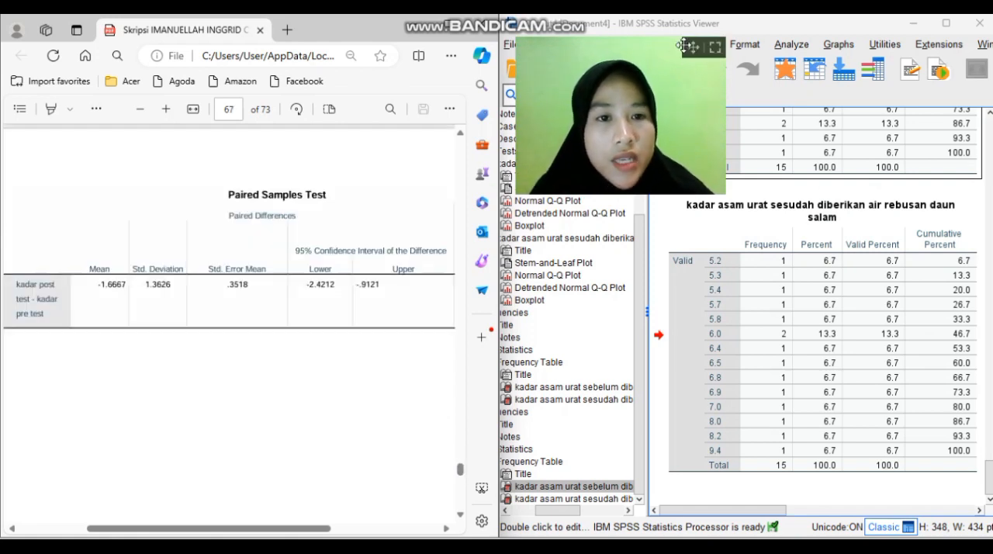
pyautogui.moveTo(691, 48); pyautogui.dragTo(967, 376)
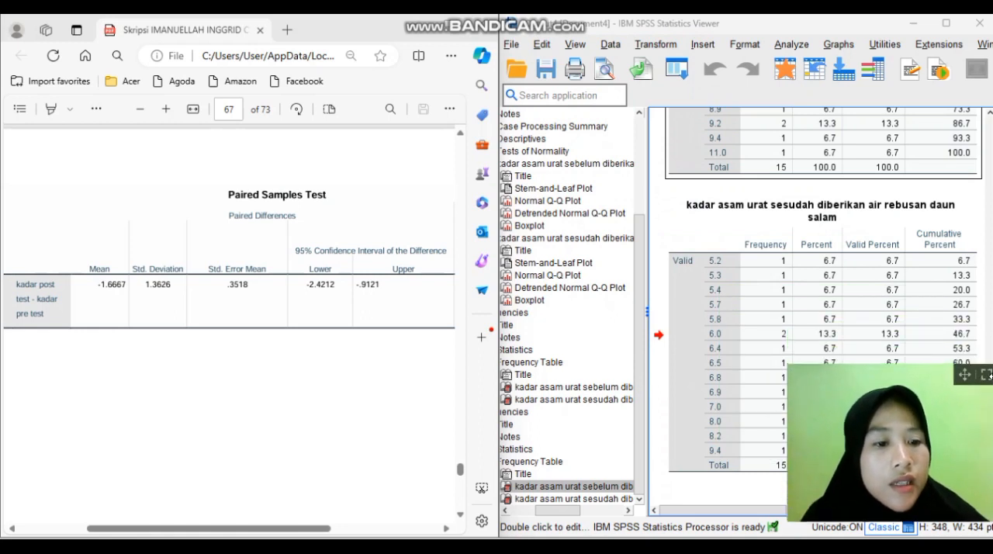
# Run a Paired-Samples T Test pairing kadar asam urat sebelum with kadar asam urat sesudah diberikan air rebusan daun salam
pyautogui.click(919, 25)
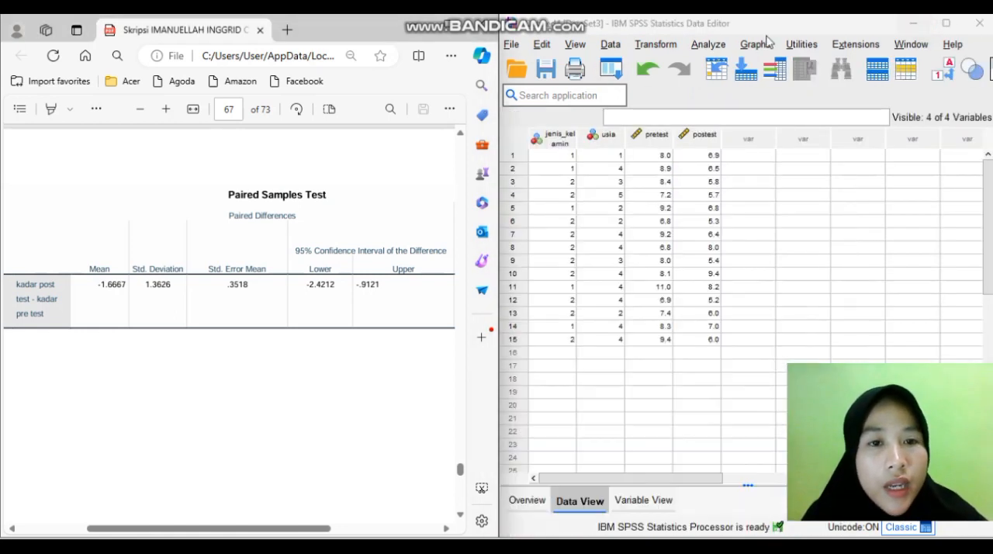
pyautogui.click(709, 44)
pyautogui.moveTo(764, 123)
pyautogui.moveTo(796, 161)
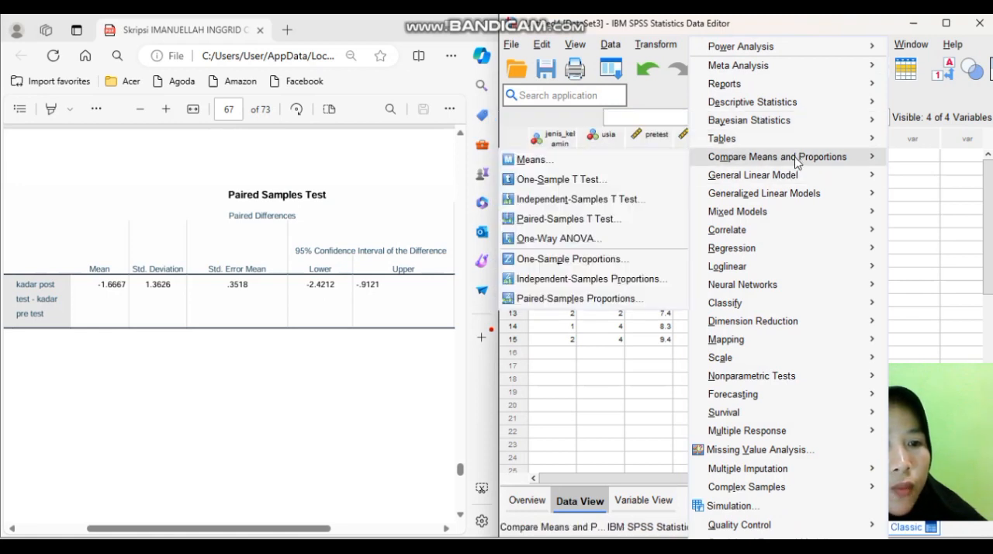
pyautogui.click(616, 230)
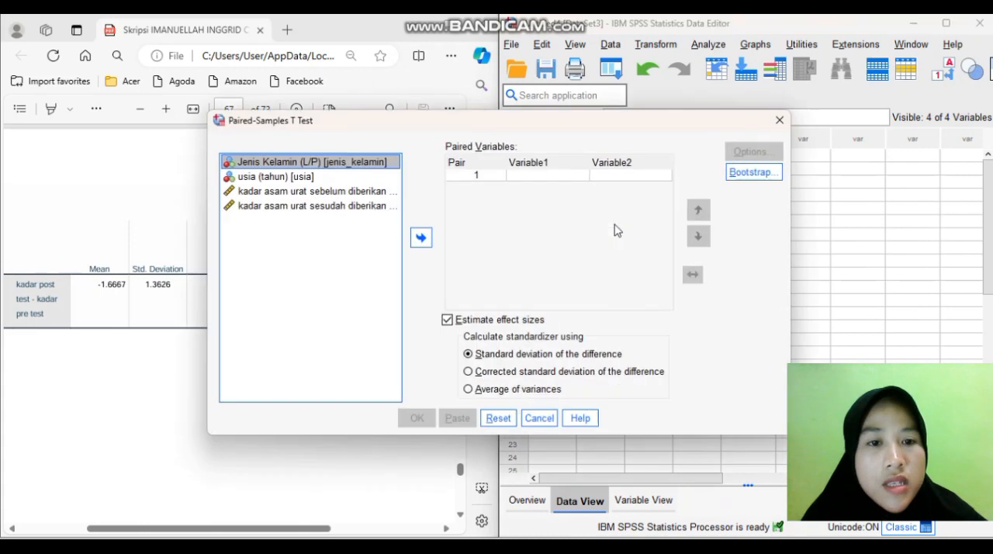
pyautogui.click(309, 191)
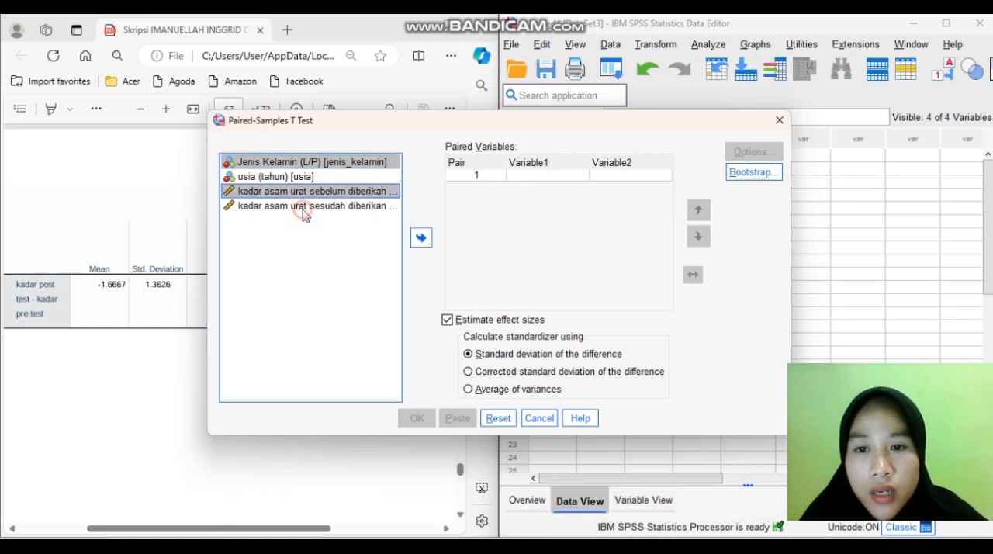
pyautogui.keyDown('shift'); pyautogui.click(305, 208); pyautogui.keyUp('shift')
pyautogui.keyDown('ctrl'); pyautogui.click(340, 162); pyautogui.keyUp('ctrl')
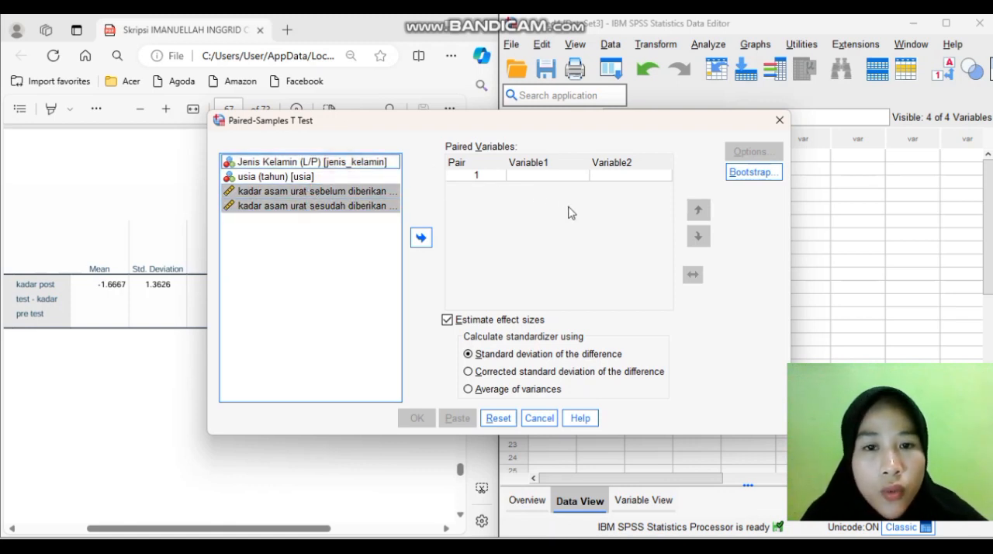
pyautogui.click(422, 238)
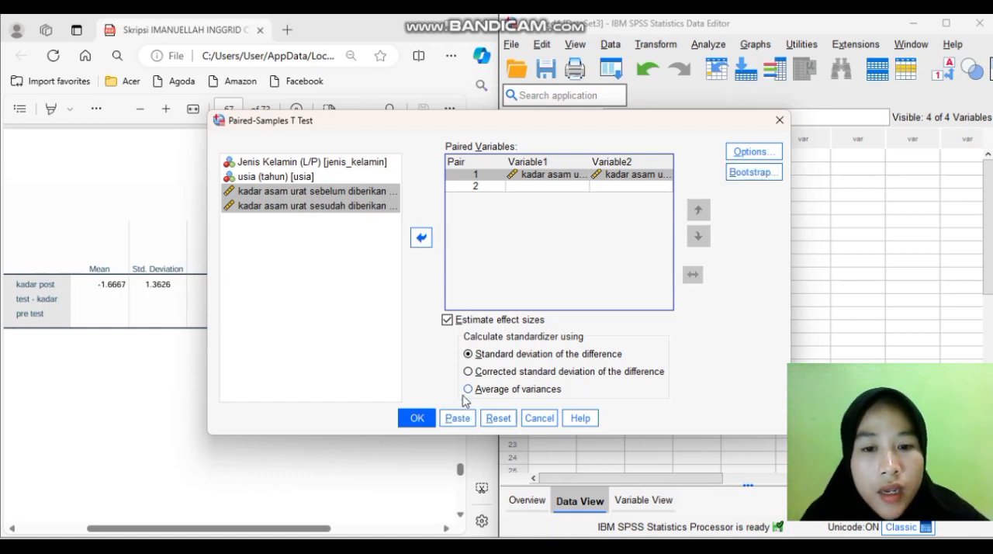
pyautogui.click(424, 417)
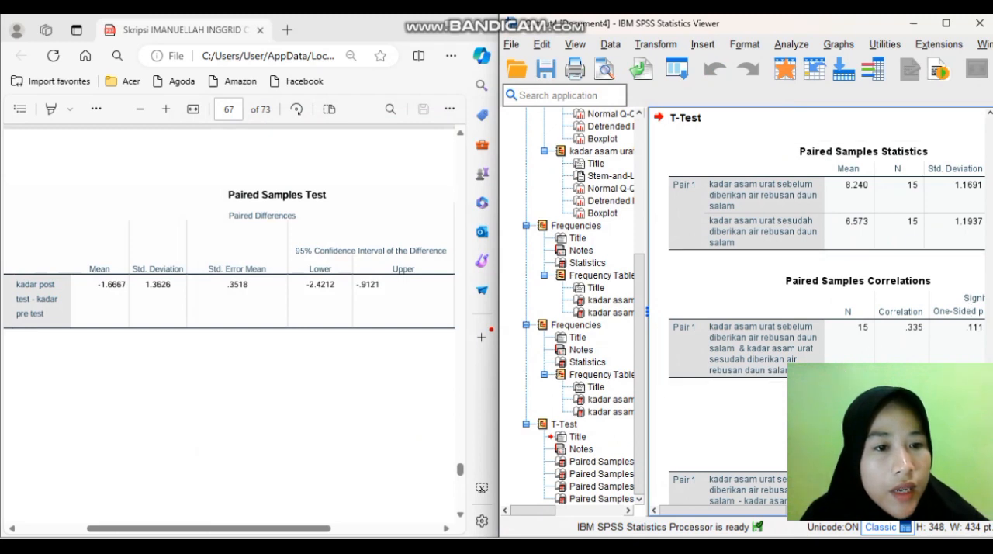
# Compare the T-Test output's Paired Samples Test table with the thesis table on page 67, across to t, df and significance
pyautogui.moveTo(719, 510); pyautogui.dragTo(773, 508)
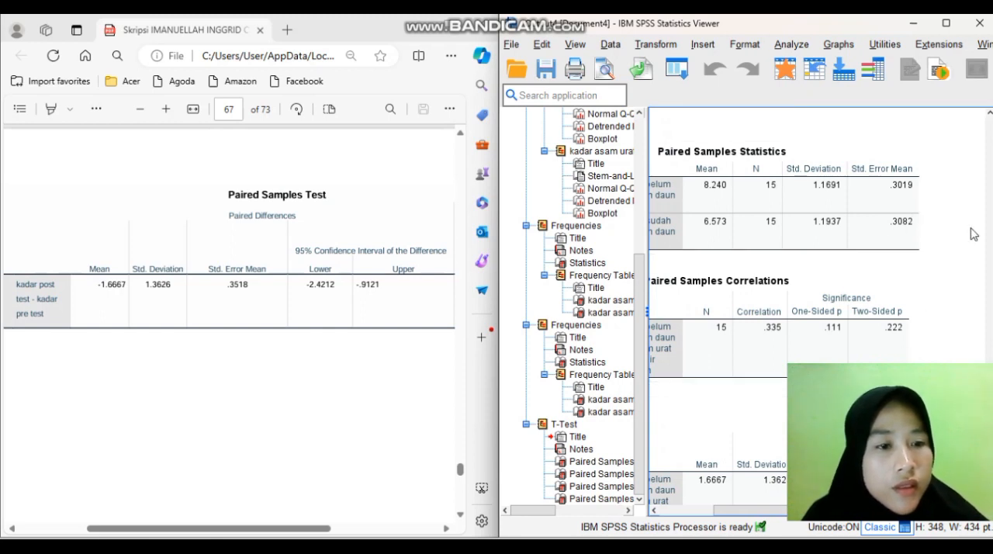
pyautogui.click(736, 511)
pyautogui.moveTo(735, 511); pyautogui.dragTo(679, 512)
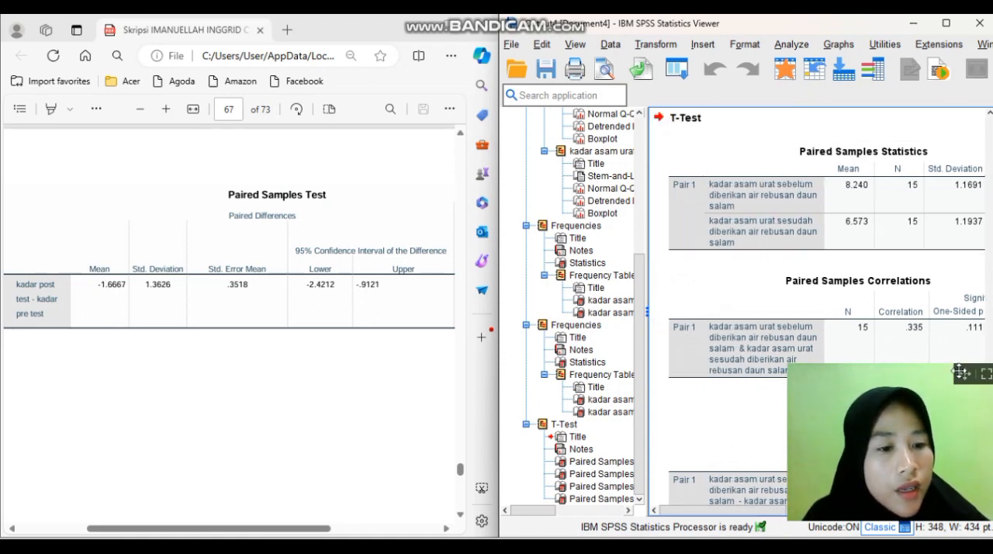
pyautogui.moveTo(964, 374); pyautogui.dragTo(680, 68)
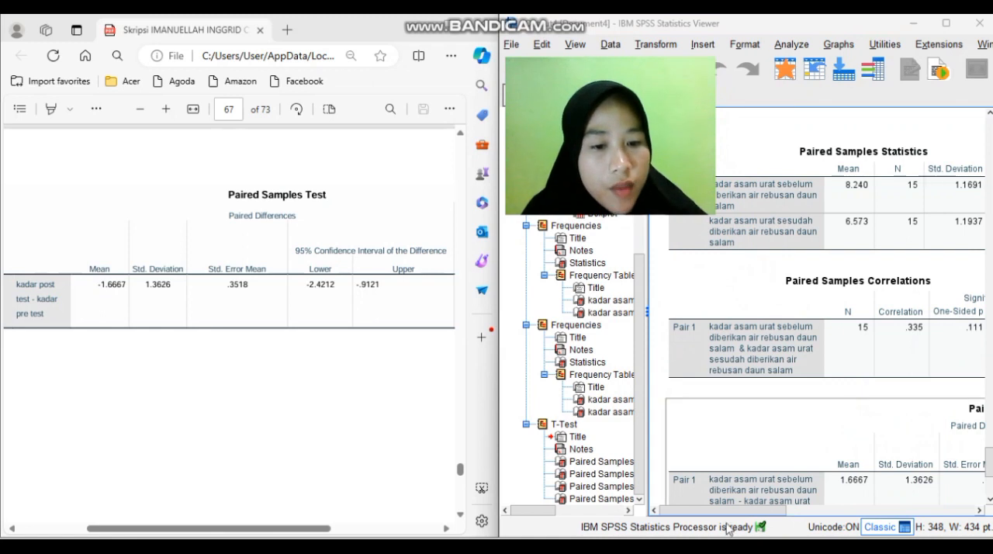
pyautogui.moveTo(724, 510); pyautogui.dragTo(779, 521)
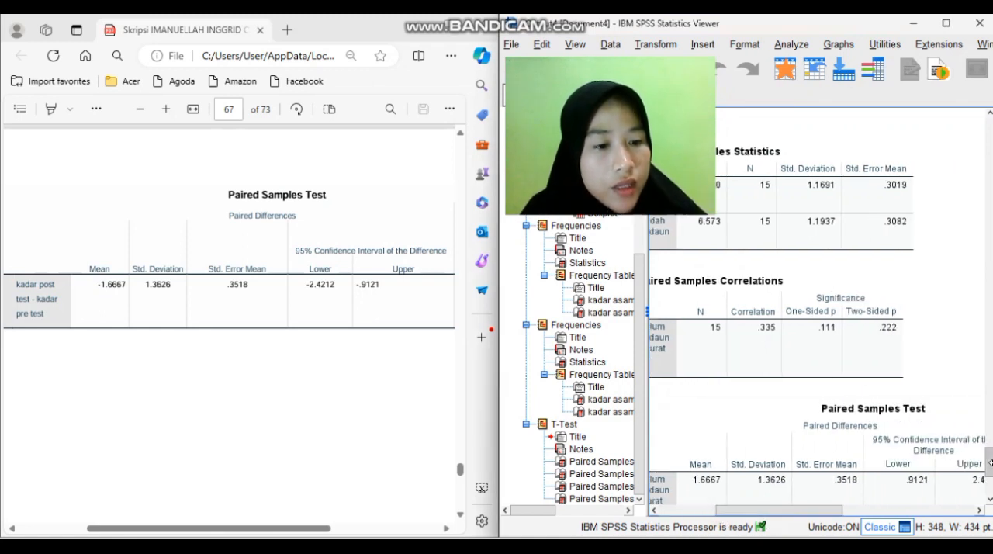
pyautogui.moveTo(990, 463); pyautogui.dragTo(990, 473)
pyautogui.moveTo(805, 511); pyautogui.dragTo(916, 503)
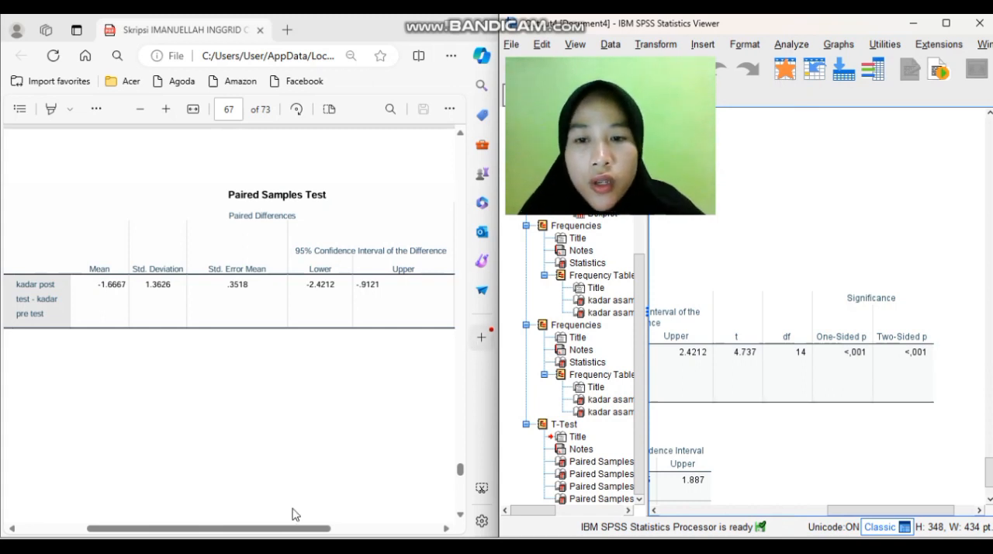
pyautogui.moveTo(240, 529); pyautogui.dragTo(399, 524)
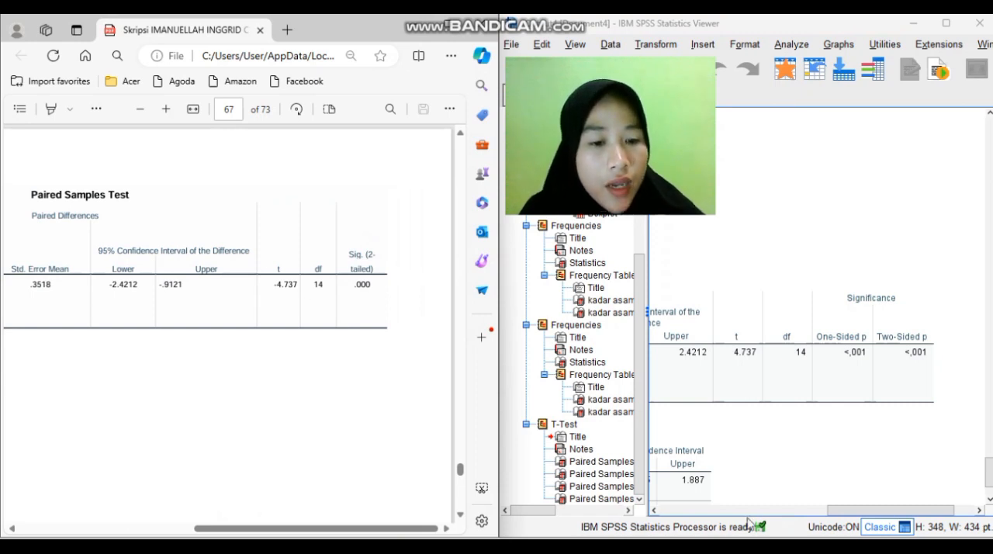
# Examine the sebelum - sesudah pair in the Paired Samples Test output, from its row label and mean to the two-sided p
pyautogui.moveTo(858, 511); pyautogui.dragTo(618, 505)
pyautogui.click(676, 399)
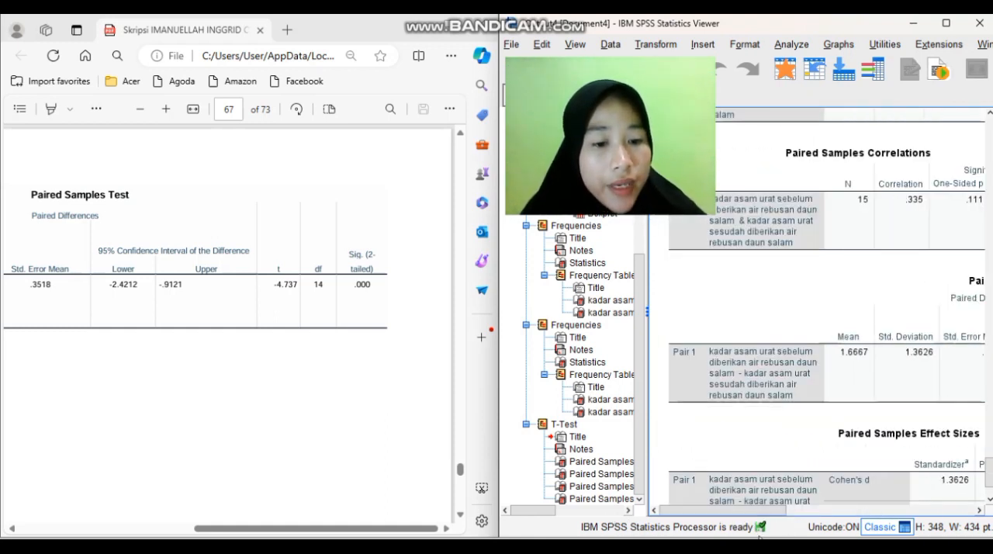
pyautogui.moveTo(759, 512); pyautogui.dragTo(765, 516)
pyautogui.click(708, 366)
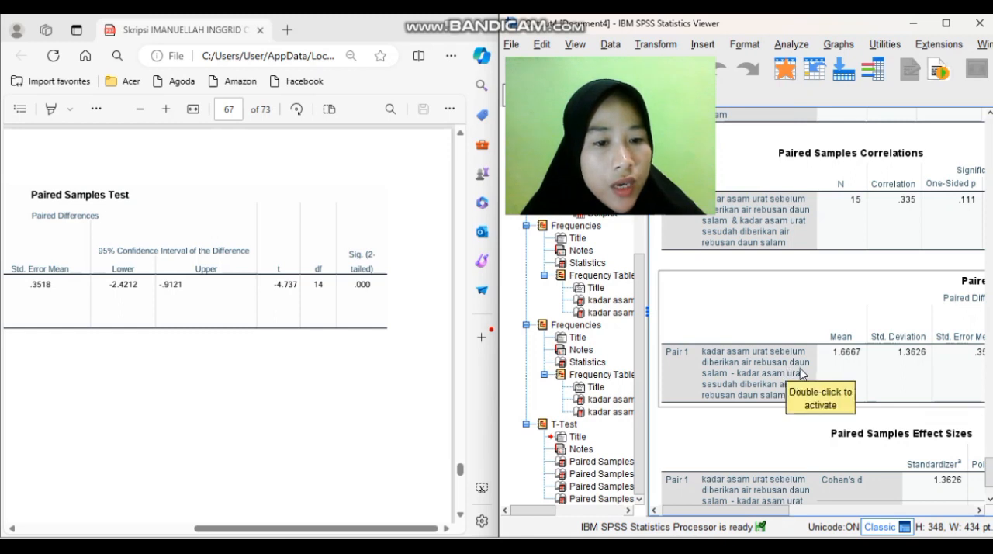
pyautogui.click(744, 431)
pyautogui.click(746, 413)
pyautogui.click(772, 400)
pyautogui.click(743, 440)
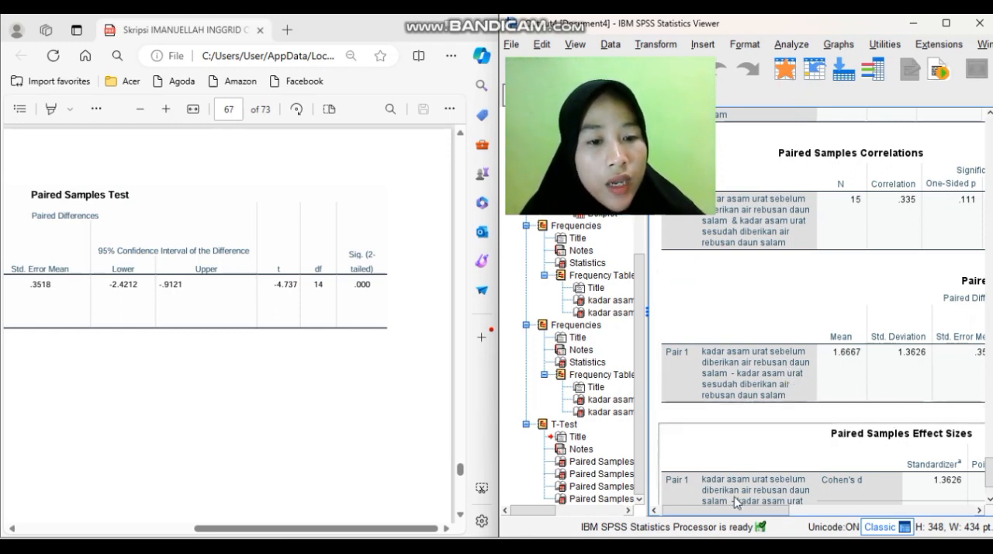
pyautogui.moveTo(734, 510); pyautogui.dragTo(906, 476)
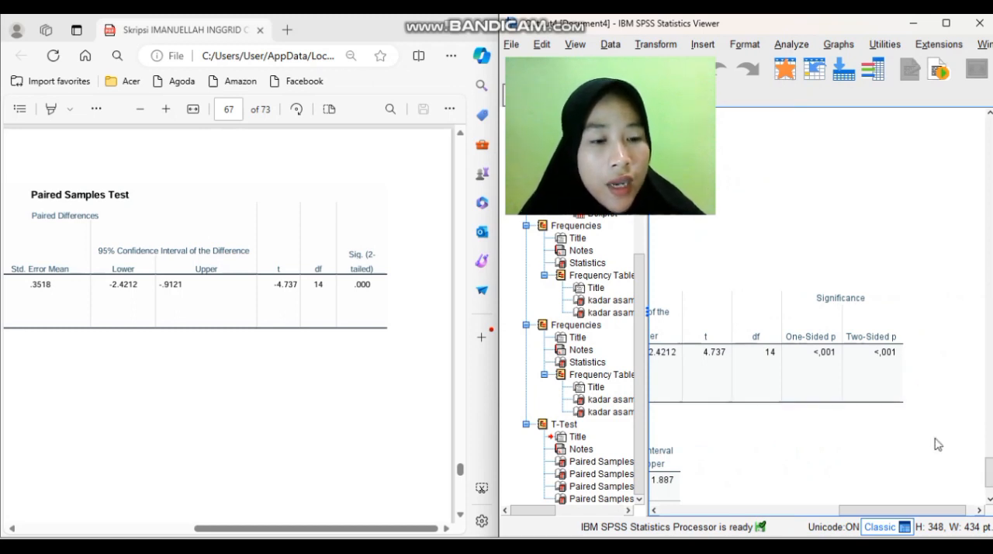
pyautogui.moveTo(944, 507); pyautogui.dragTo(837, 495)
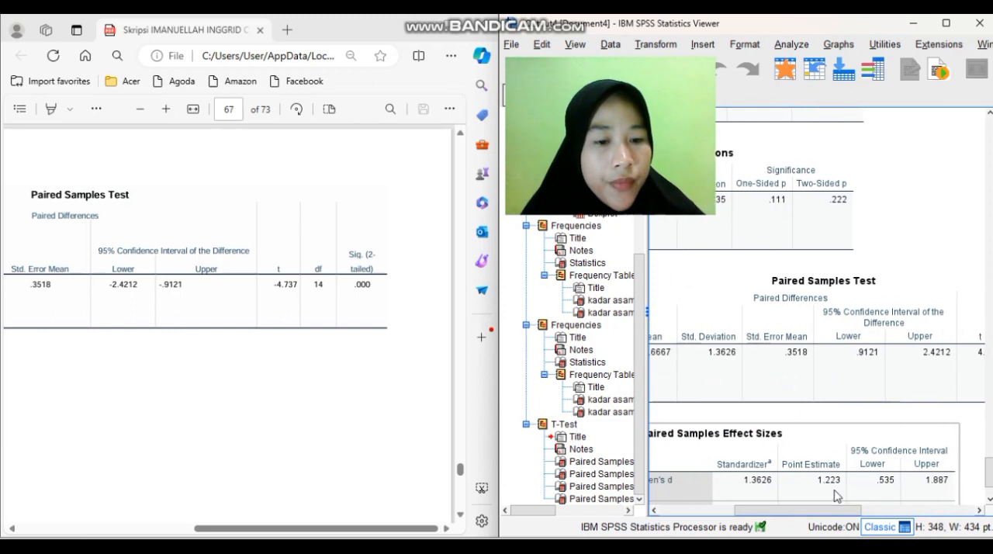
# Review the Paired Samples Statistics and Paired Samples Correlations tables for the two kadar asam urat variables
pyautogui.click(427, 360)
pyautogui.click(988, 464)
pyautogui.moveTo(988, 469); pyautogui.dragTo(989, 449)
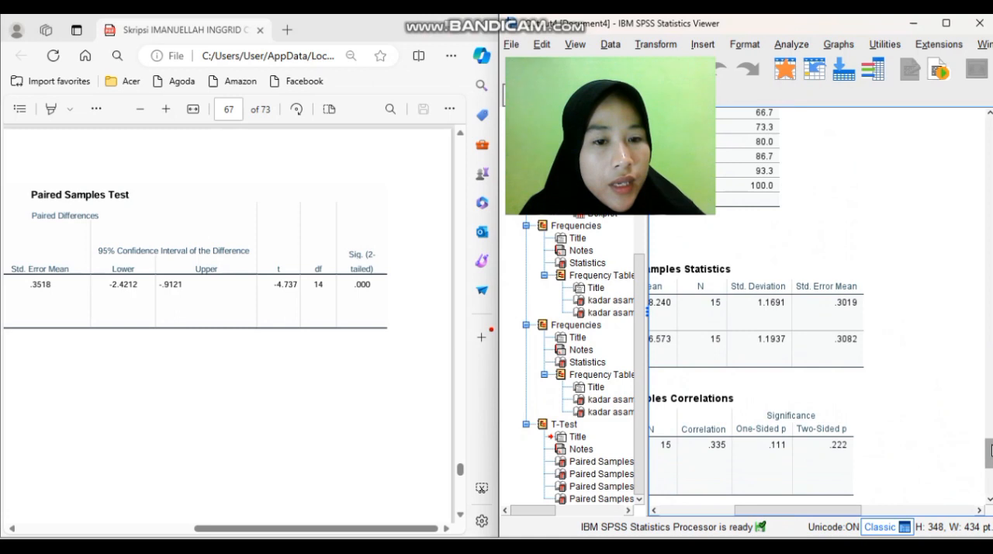
pyautogui.moveTo(853, 507); pyautogui.dragTo(772, 515)
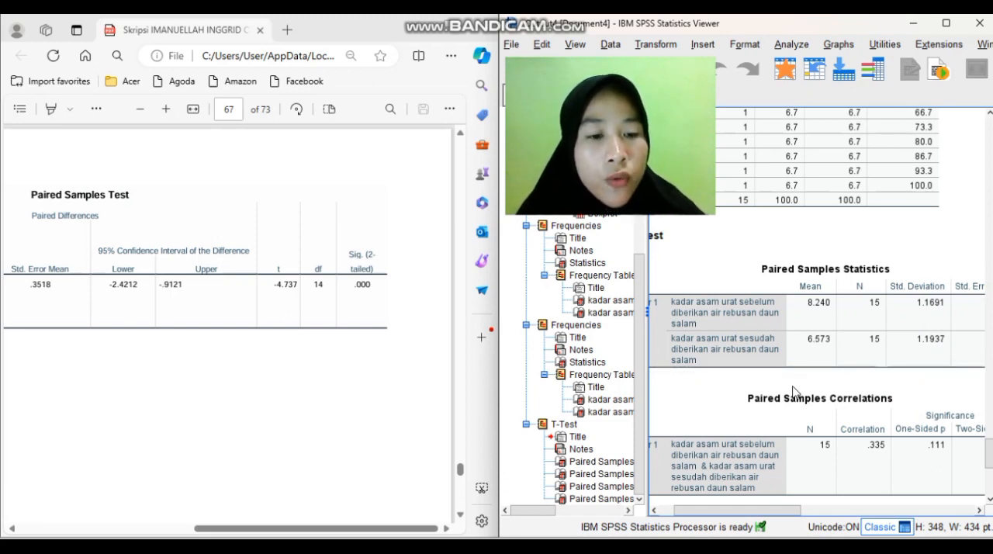
pyautogui.moveTo(726, 512); pyautogui.dragTo(714, 516)
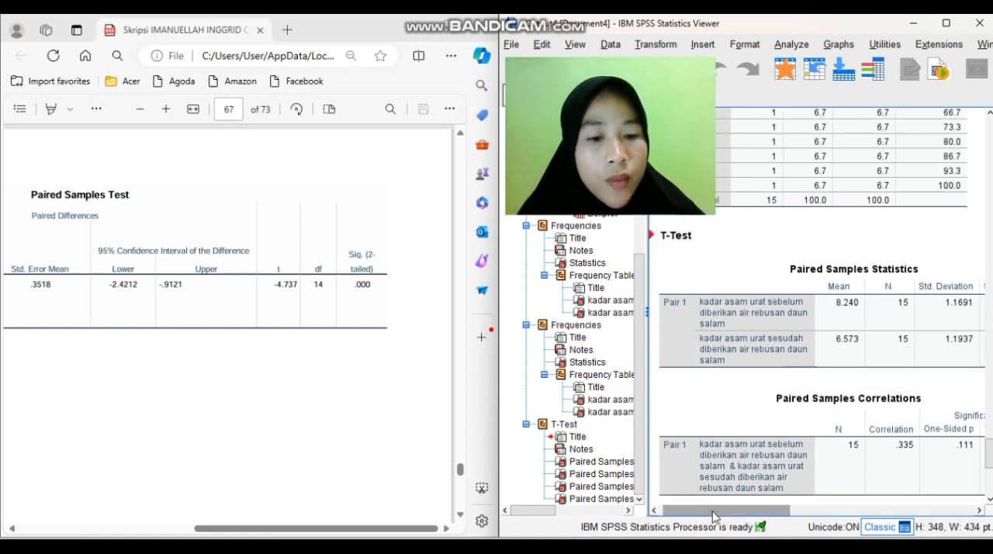